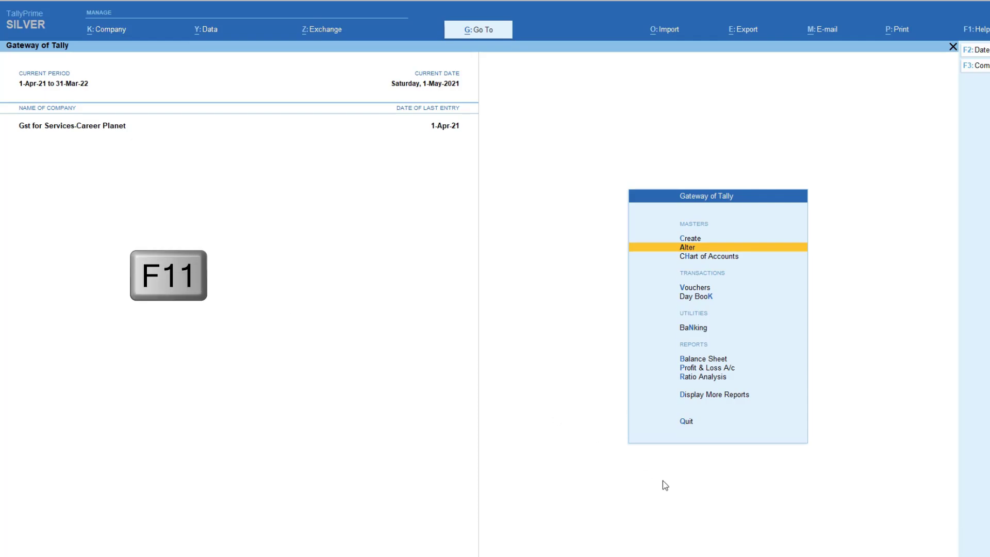
- Enable Goods and Services Tax (GST) in the company features and accept the company's existing GST registration details
key("F11")
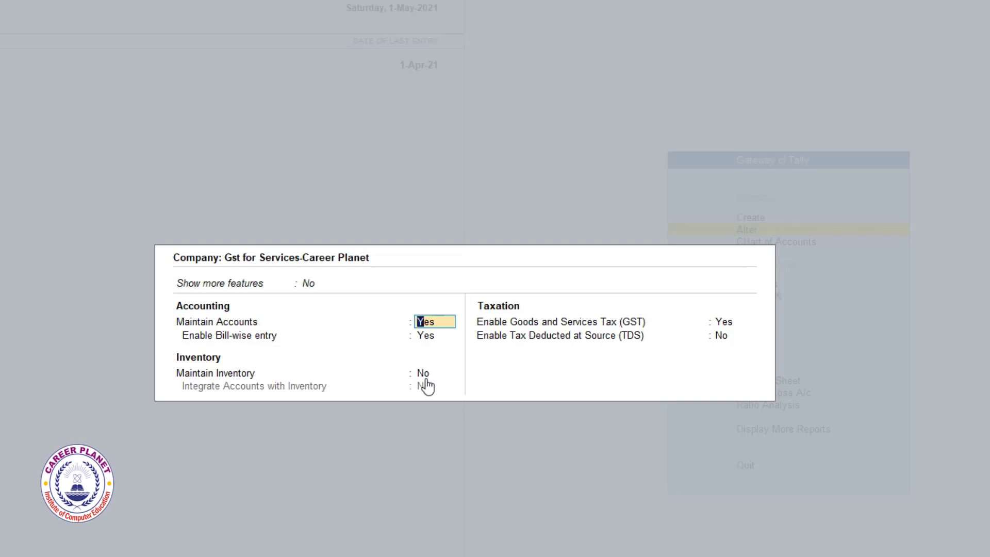
left_click(723, 323)
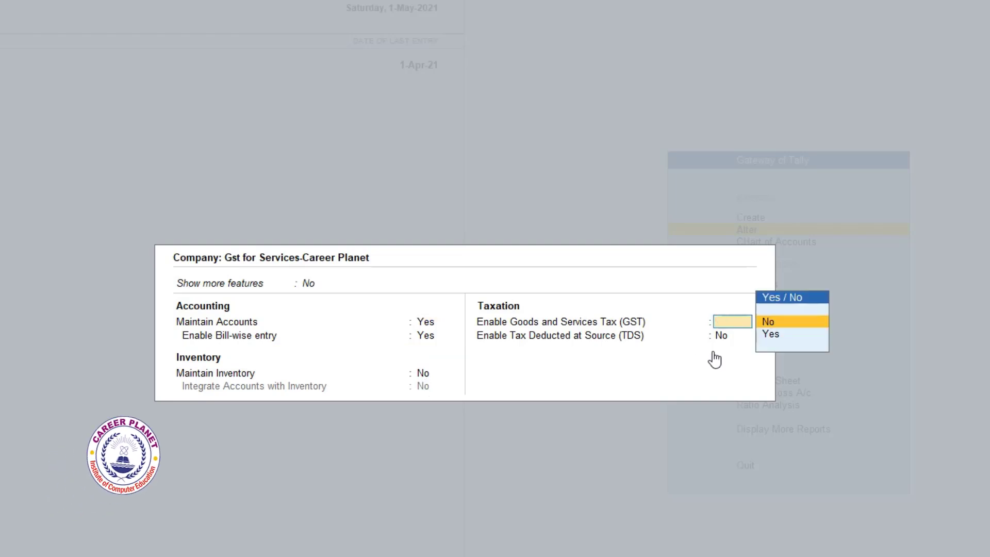
key("Down")
key("Return")
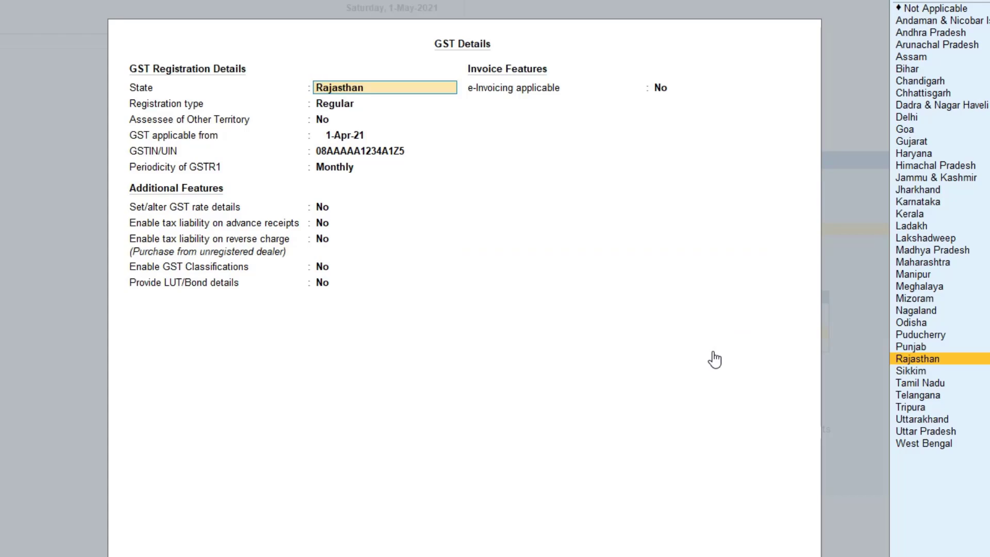
key("ctrl+a")
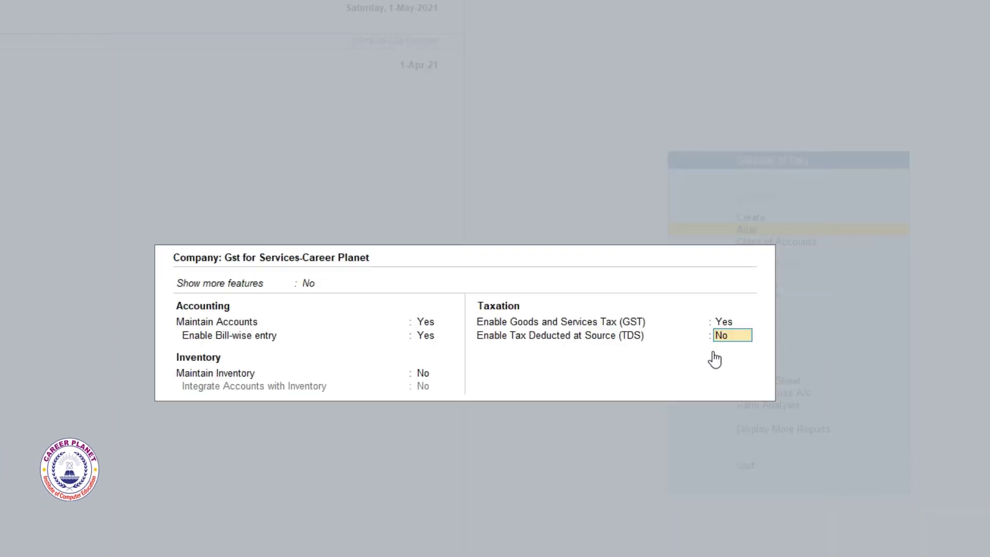
key("ctrl+a")
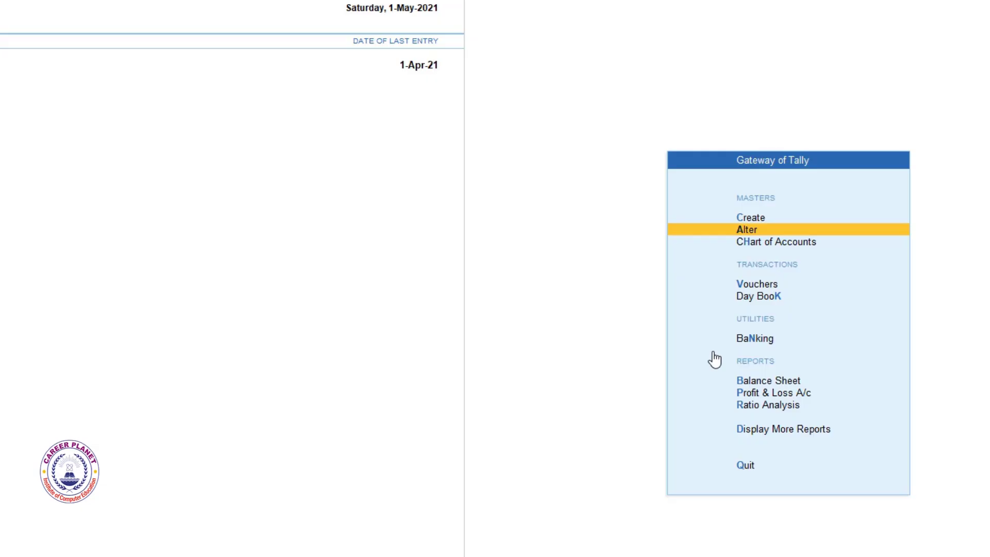
- Open the Courier Charges ledger for alteration
key("Return")
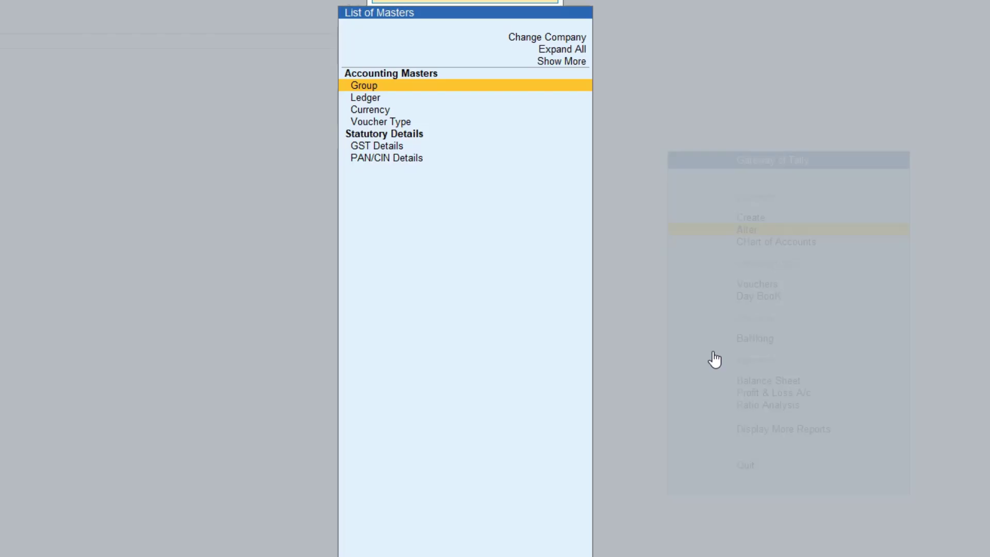
key("Down")
key("Return")
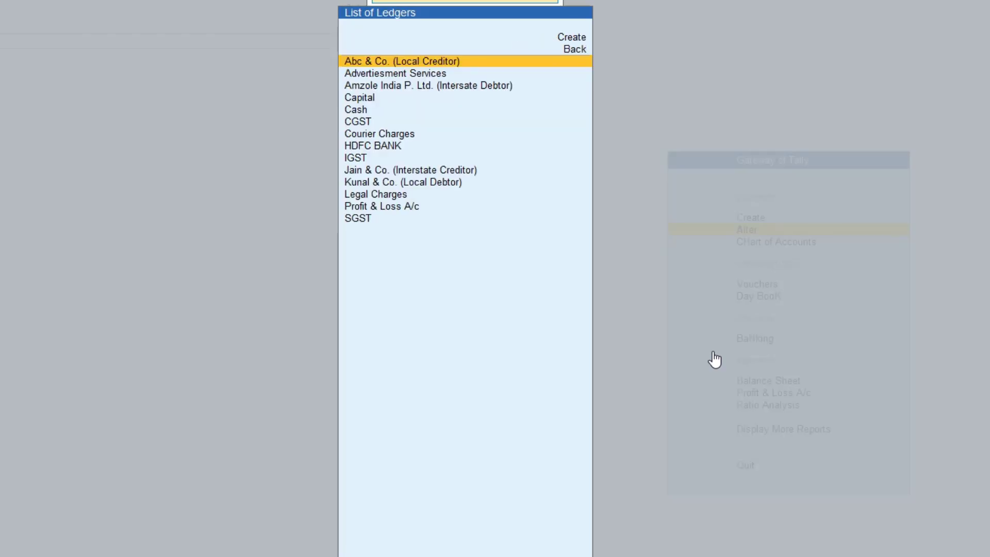
key("Down")
key("Down")
key("Down")
key("Down")
key("Down")
key("Down")
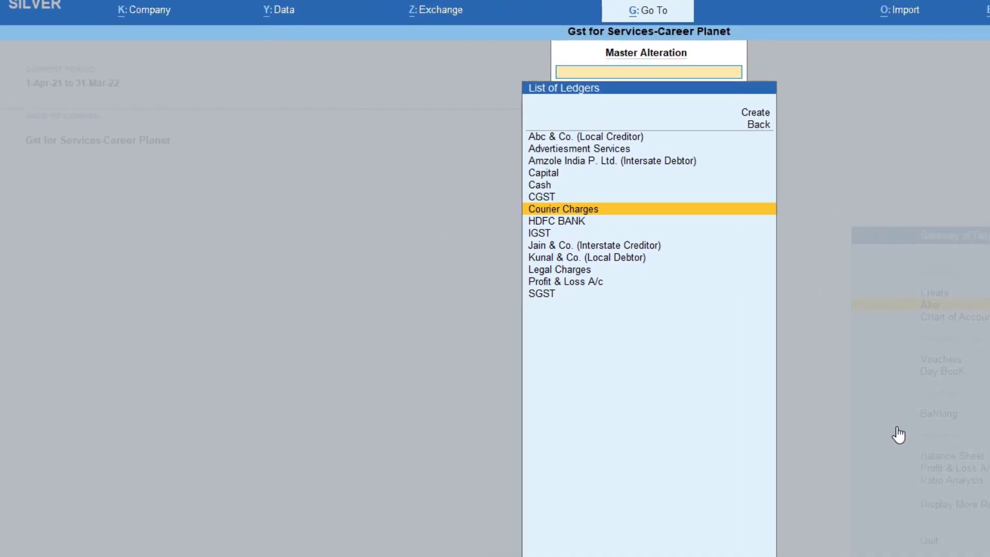
key("Return")
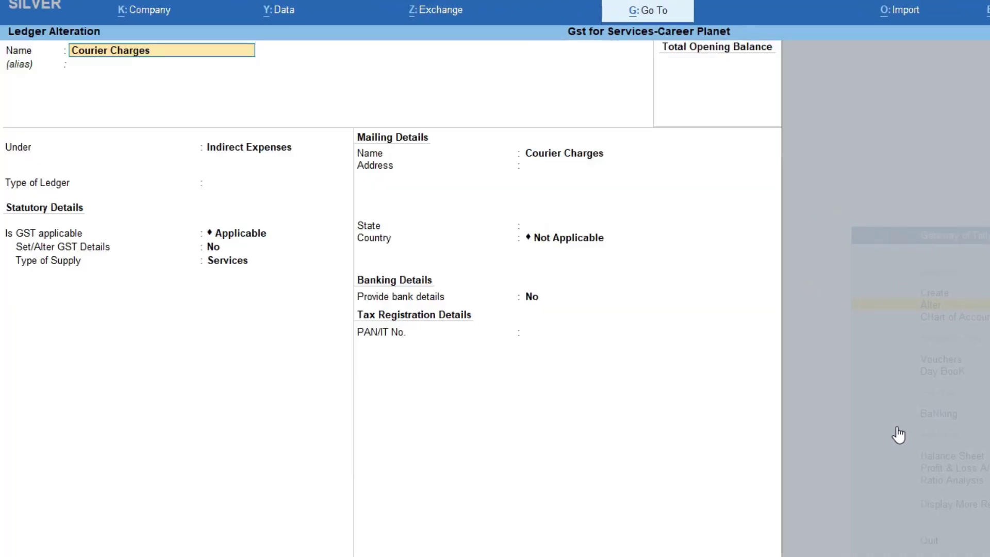
- Set the Courier Charges ledger type to Not Applicable and Set/Alter GST Details to Yes, opening its GST details
key("Return")
key("Return")
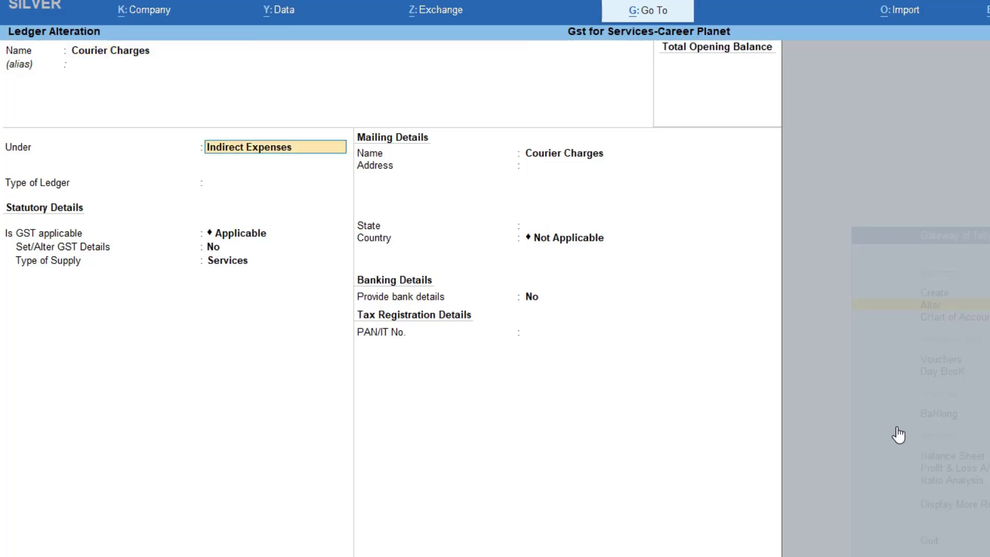
key("Return")
key("Return")
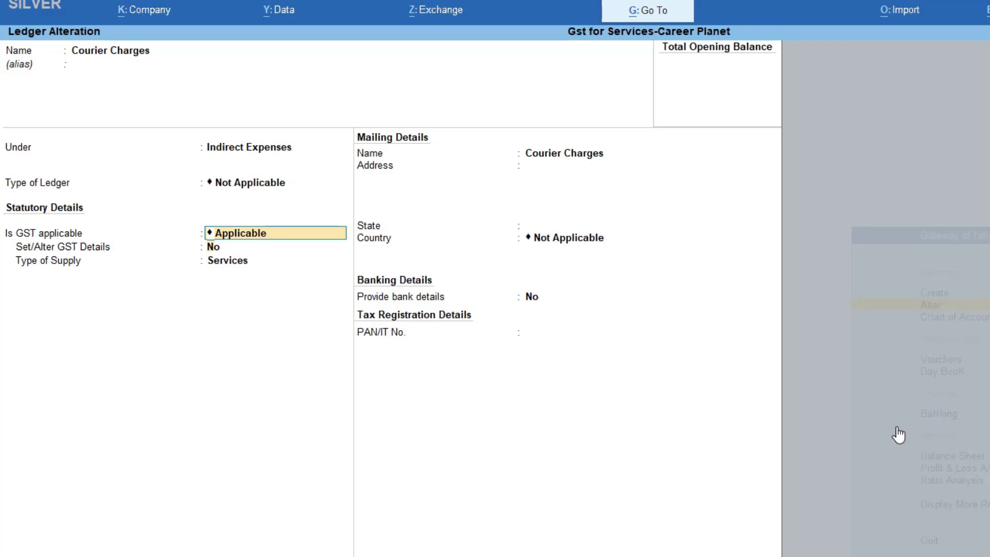
key("Return")
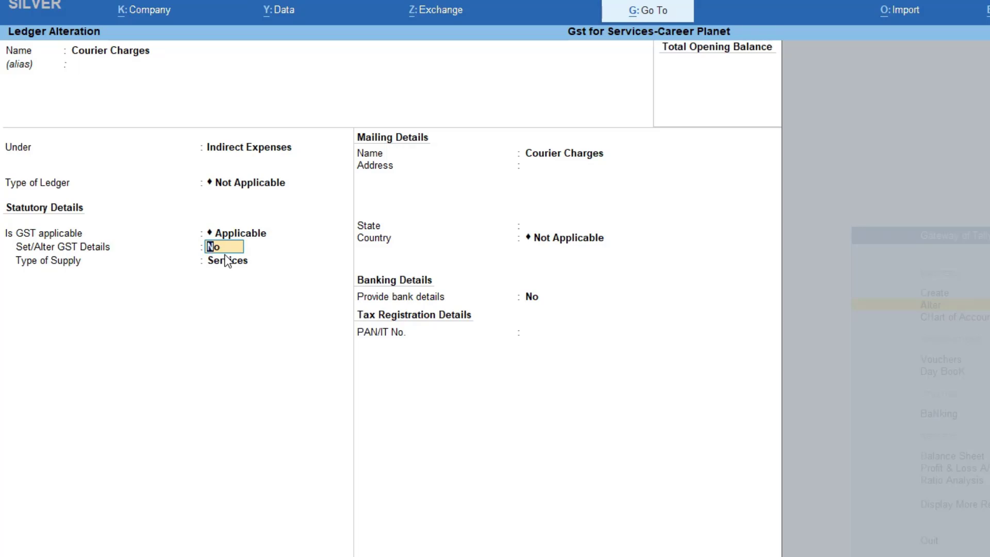
type("y")
key("Return")
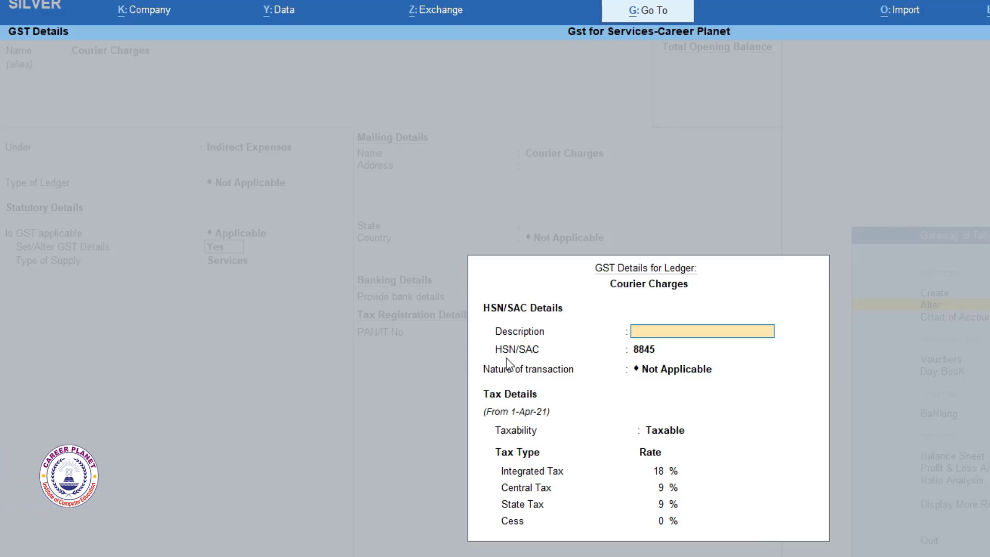
- Review the HSN/SAC code and tax rates for Courier Charges, accept the GST details and save the ledger
left_click(644, 351)
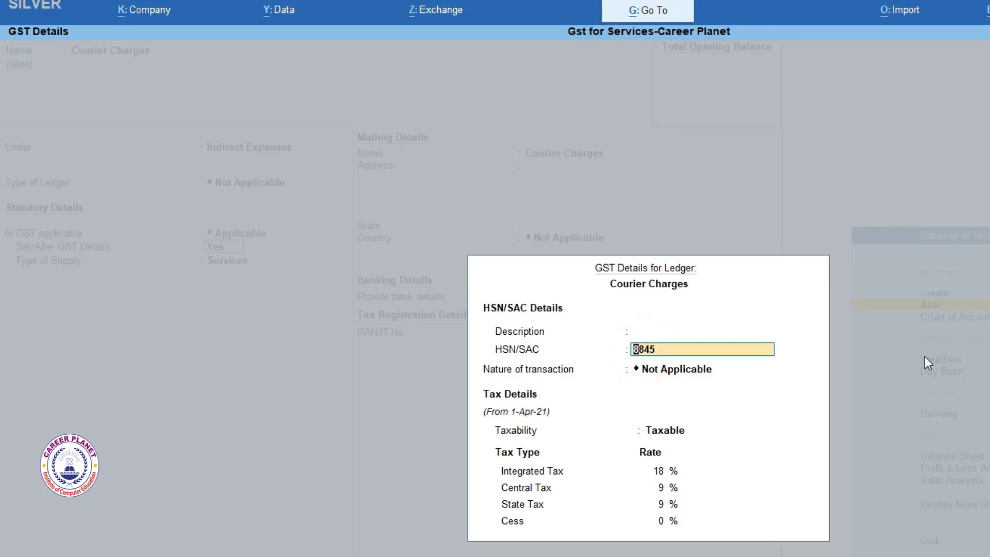
key("Return")
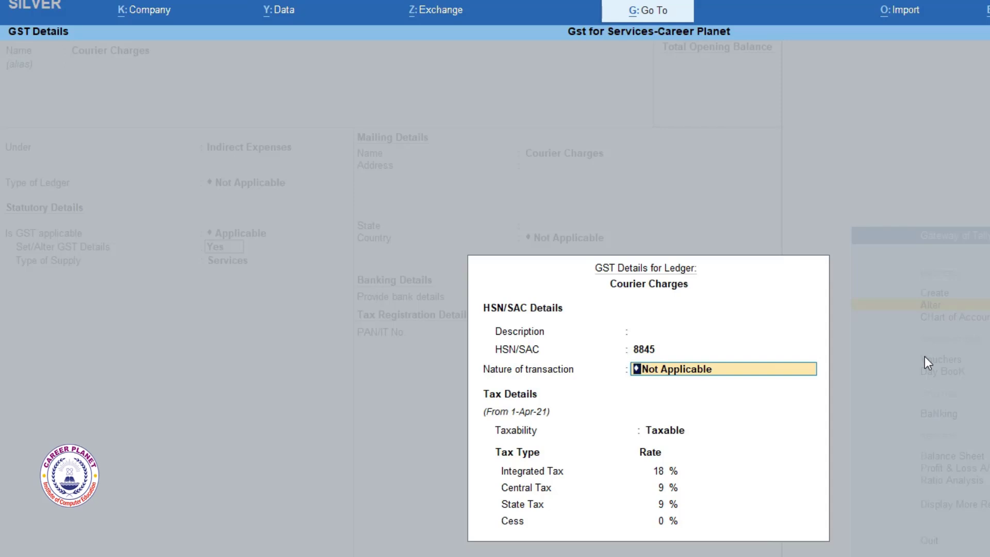
key("Return")
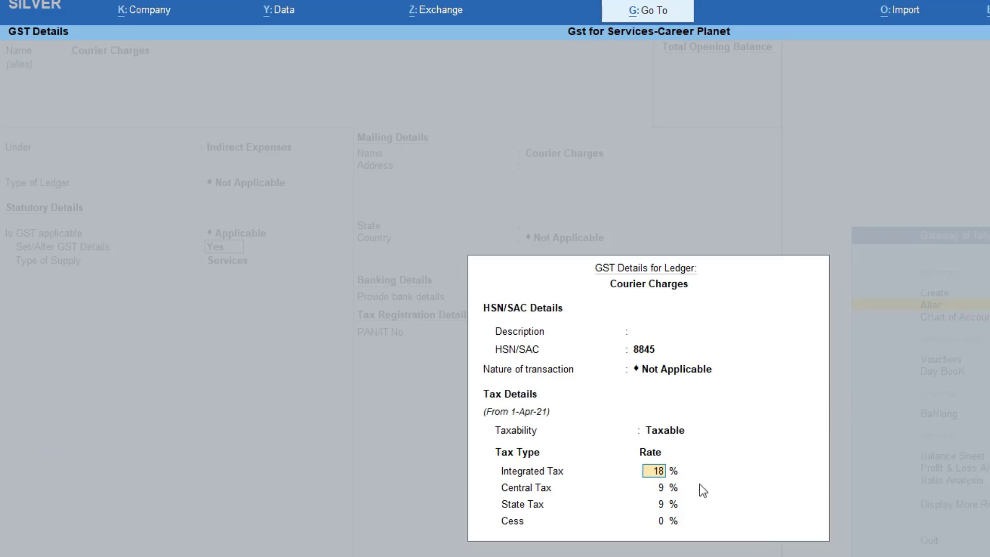
key("ctrl+a")
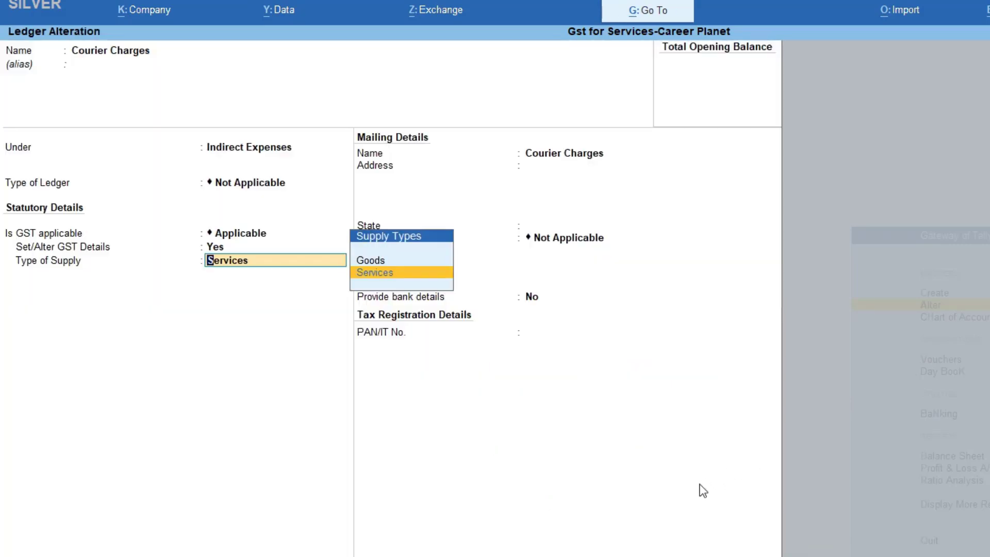
key("ctrl+a")
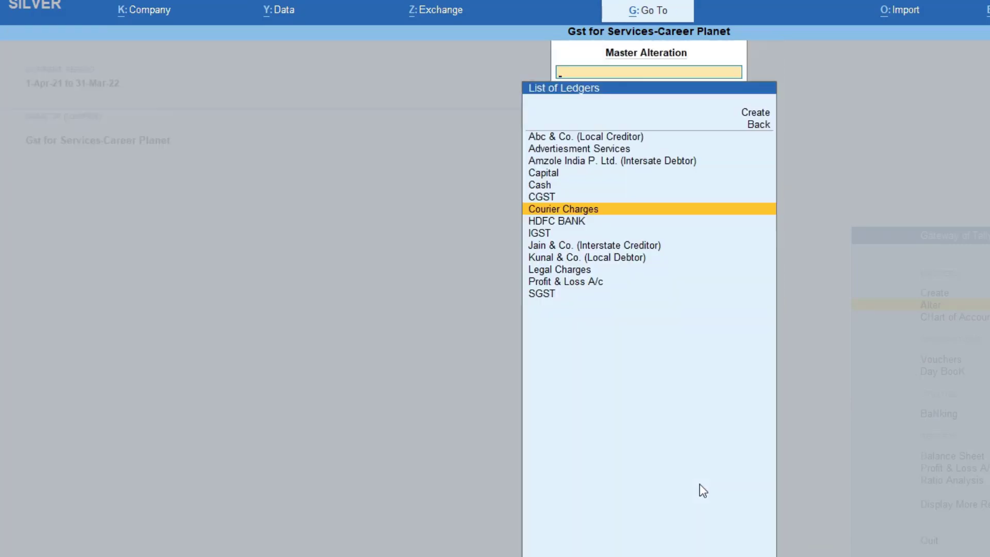
- Open the Legal Charges ledger for alteration
key("Down")
key("Down")
key("Down")
key("Down")
key("Down")
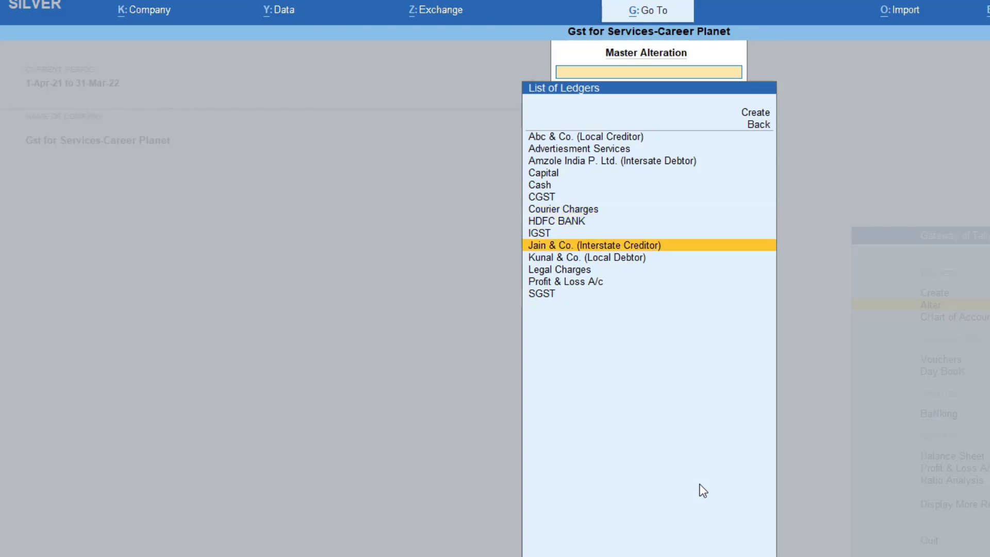
key("Return")
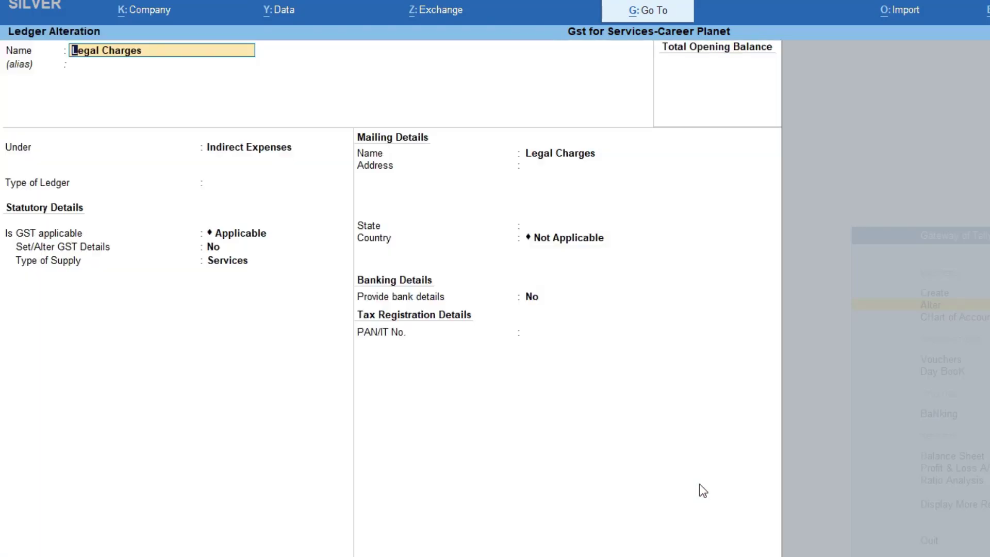
- Set Set/Alter GST Details to Yes for Legal Charges, accept its existing GST details and save the ledger
key("Return")
key("Return")
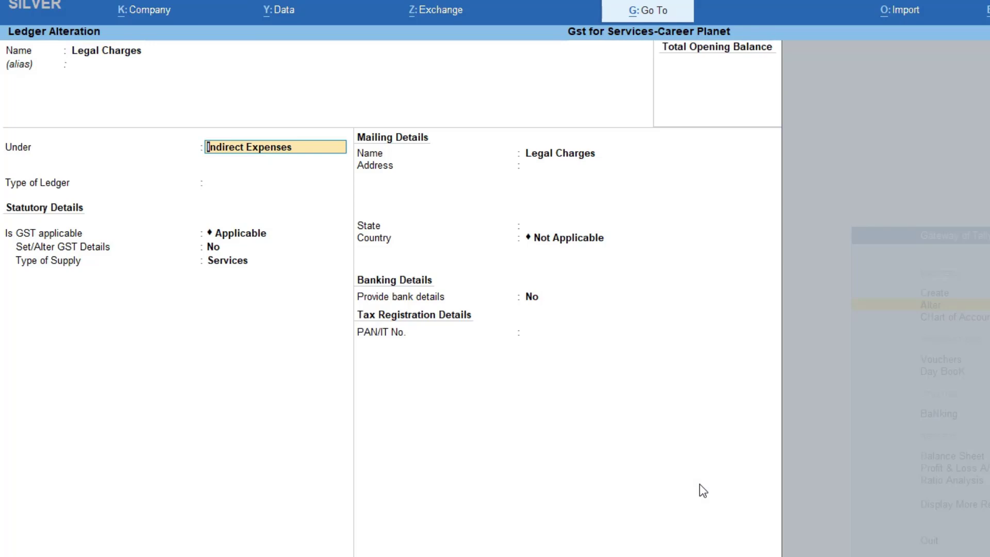
key("Return")
key("Return")
key("Return")
key("y")
key("Return")
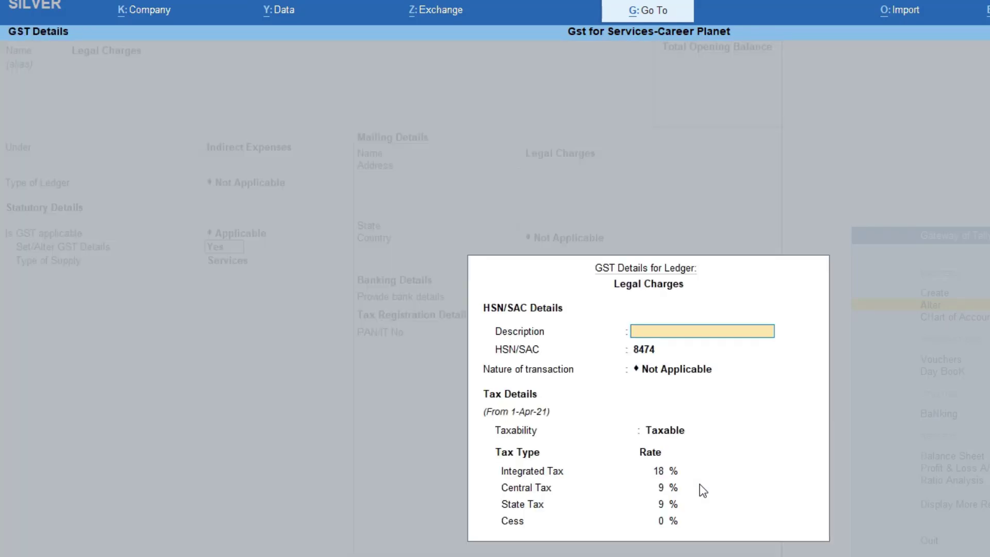
key("ctrl+a")
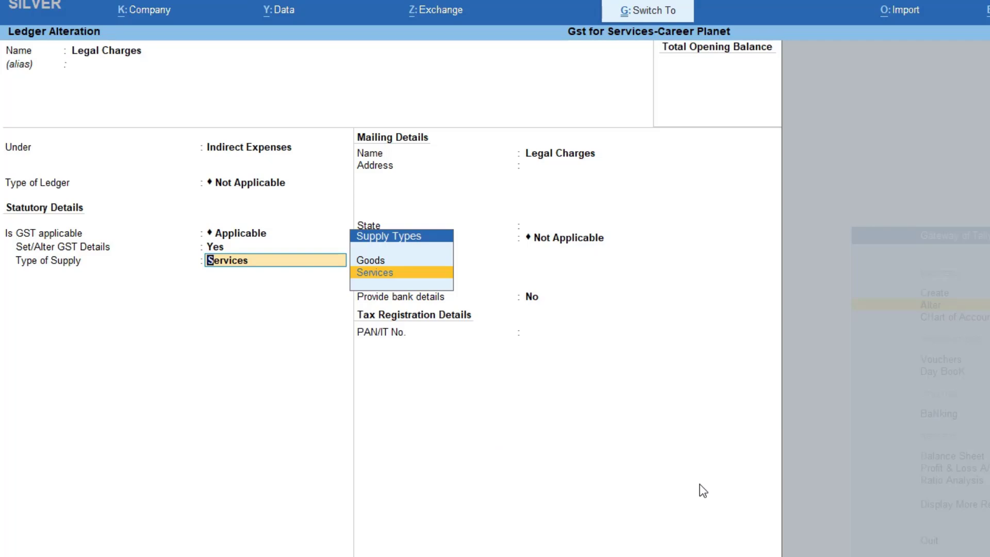
key("ctrl+a")
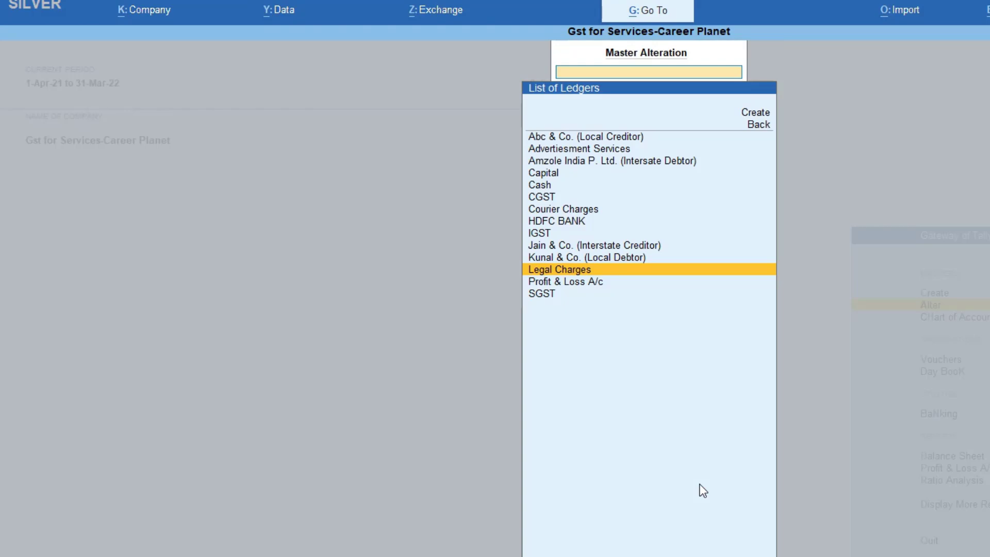
- Open the Advertiesment Services ledger for alteration
key("Up")
key("Up")
key("Up")
key("Up")
key("Up")
key("Up")
key("Up")
key("Up")
key("Up")
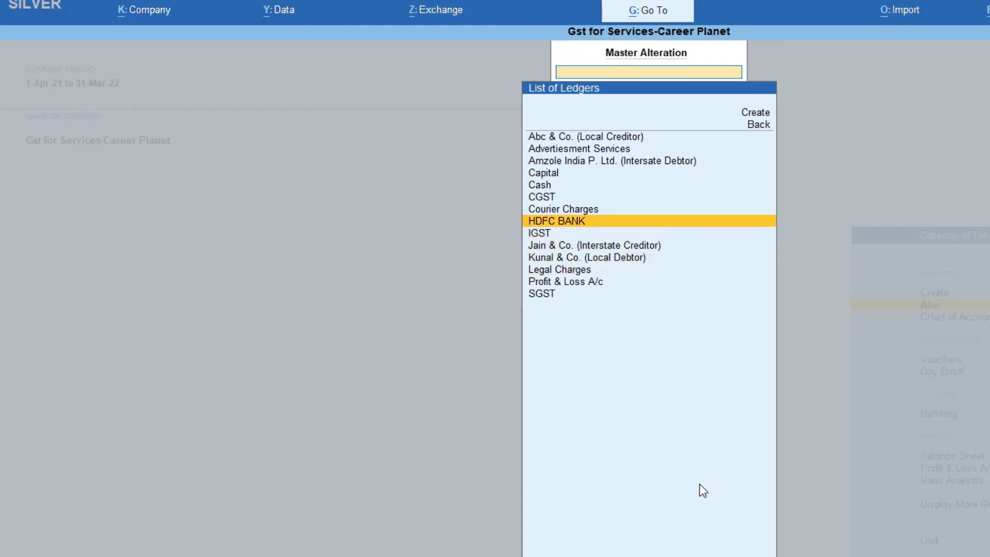
key("Up")
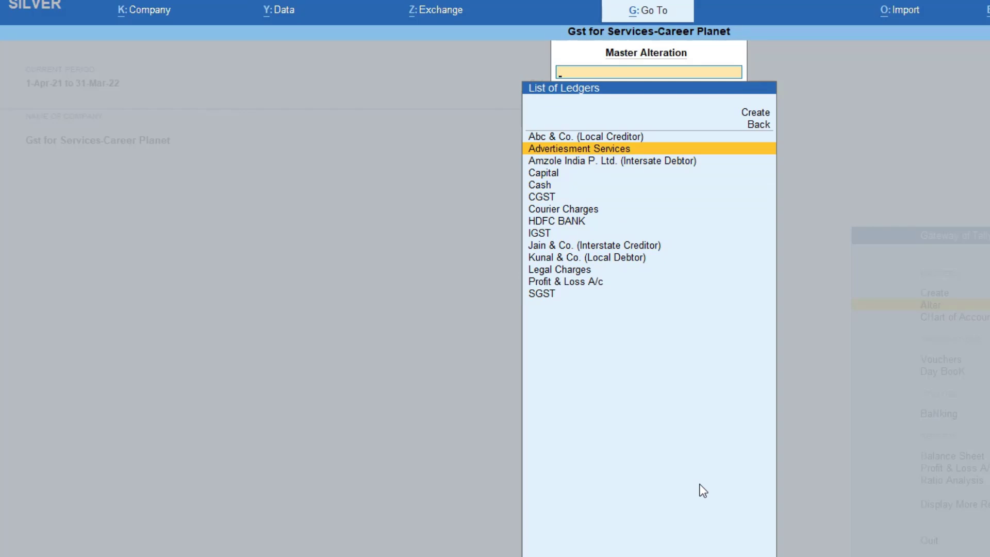
key("Return")
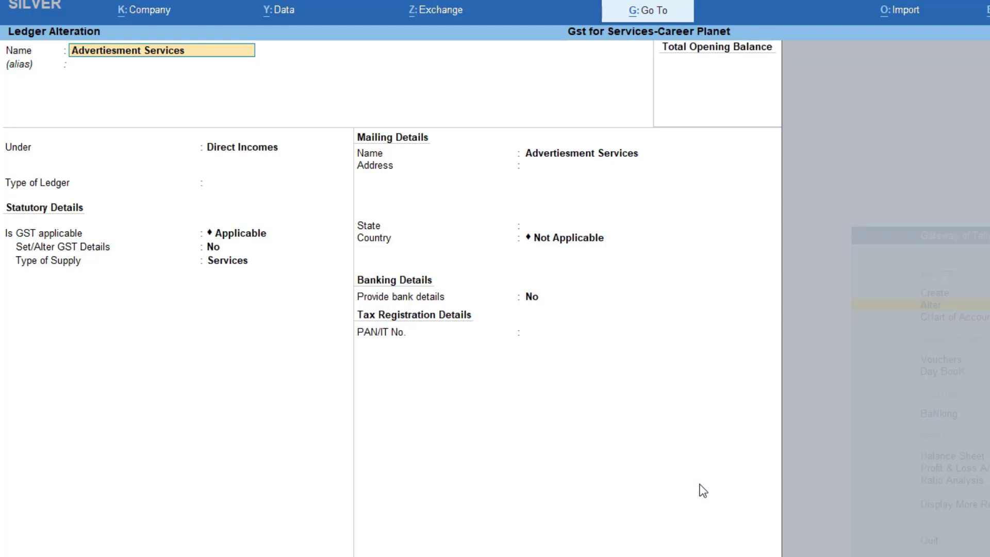
- Set Set/Alter GST Details to Yes for Advertiesment Services, accept its existing GST details and save the ledger
key("Return")
key("Return")
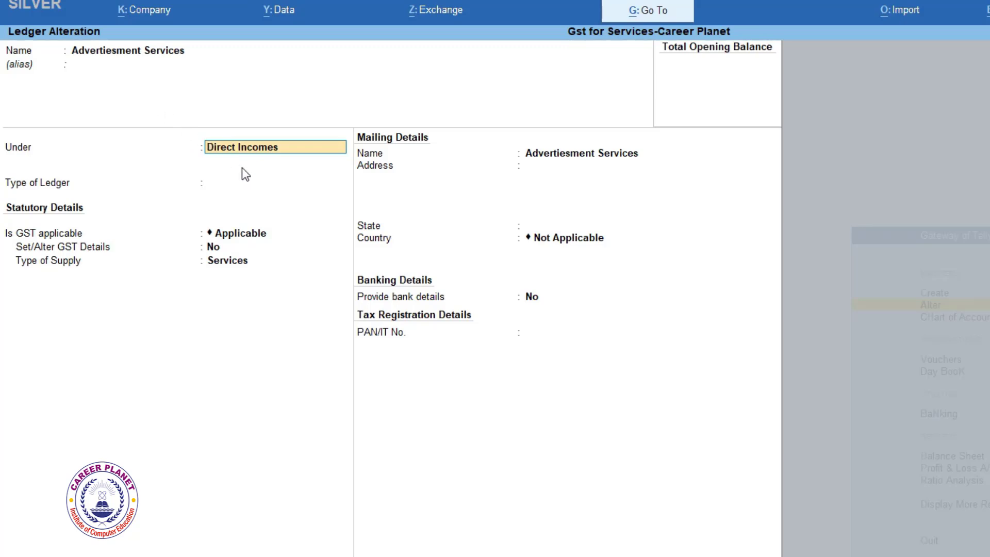
key("Return")
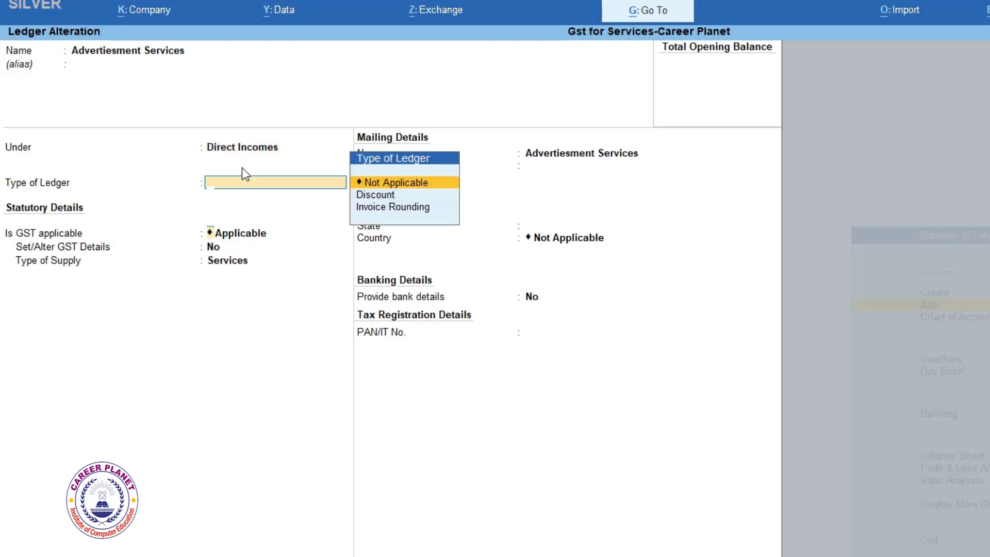
key("Return")
key("Return")
type("y")
key("Return")
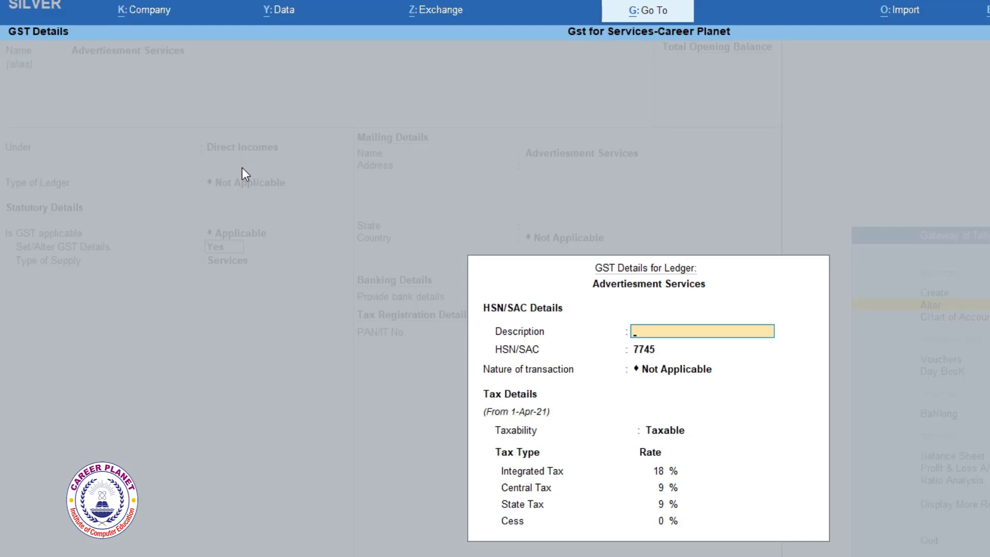
key("ctrl+a")
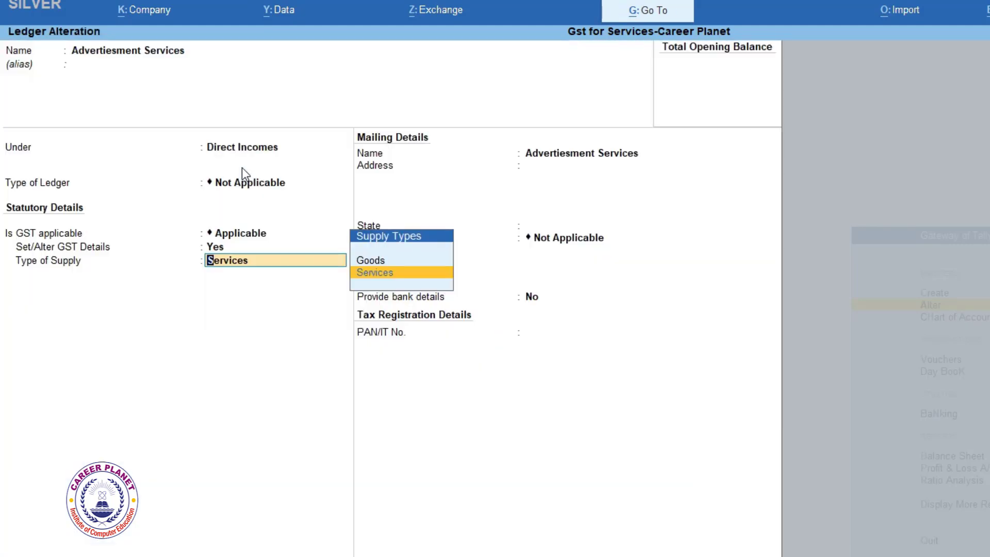
key("ctrl+a")
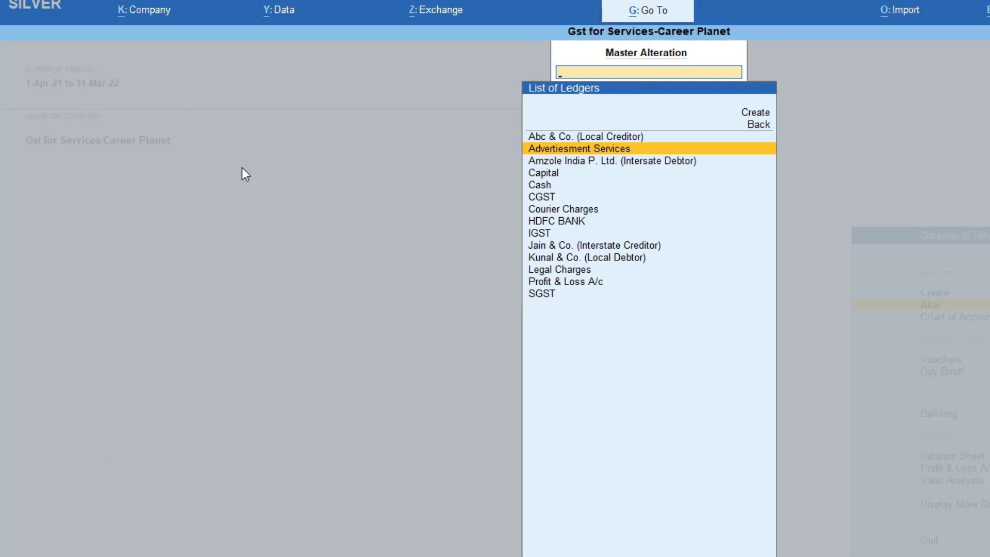
- View the Abc & Co. (Local Creditor) ledger's group, state and tax registration details, and close it without saving
key("Up")
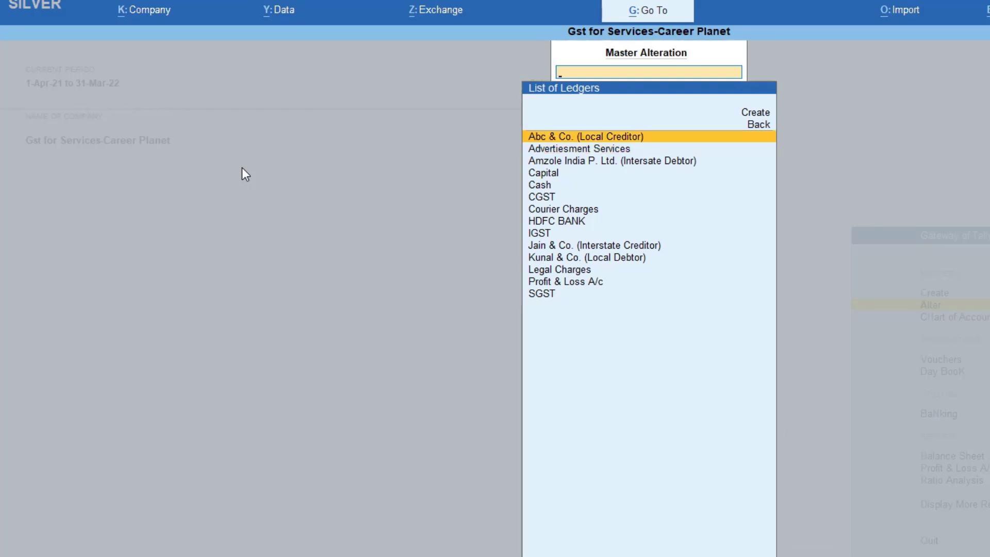
key("Return")
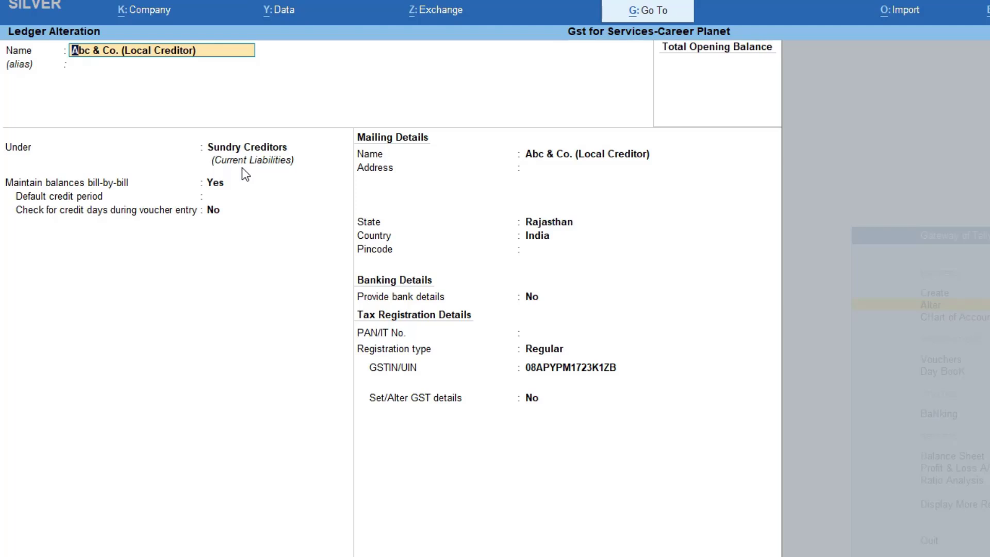
key("BackSpace")
key("Escape")
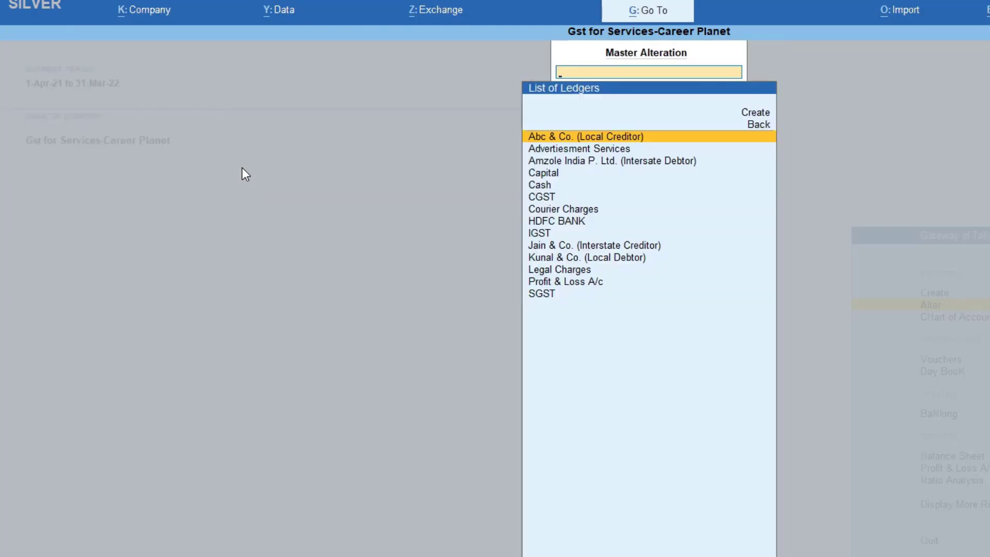
- View the Jain & Co. (Interstate Creditor) ledger's details and close it without saving
key("Down")
key("Down")
key("Down")
key("Down")
key("Down")
key("Down")
key("Down")
key("Down")
key("Down")
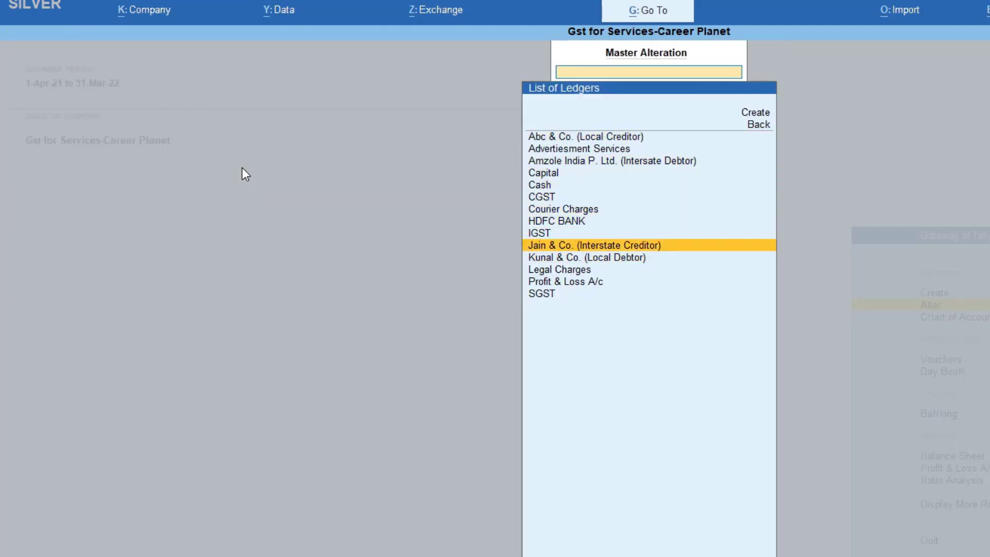
key("Return")
key("BackSpace")
key("Escape")
- View the Amzole India P. Ltd. (Intersate Debtor) ledger's details and close it without saving
key("Up")
key("Up")
key("Up")
key("Up")
key("Up")
key("Up")
key("Up")
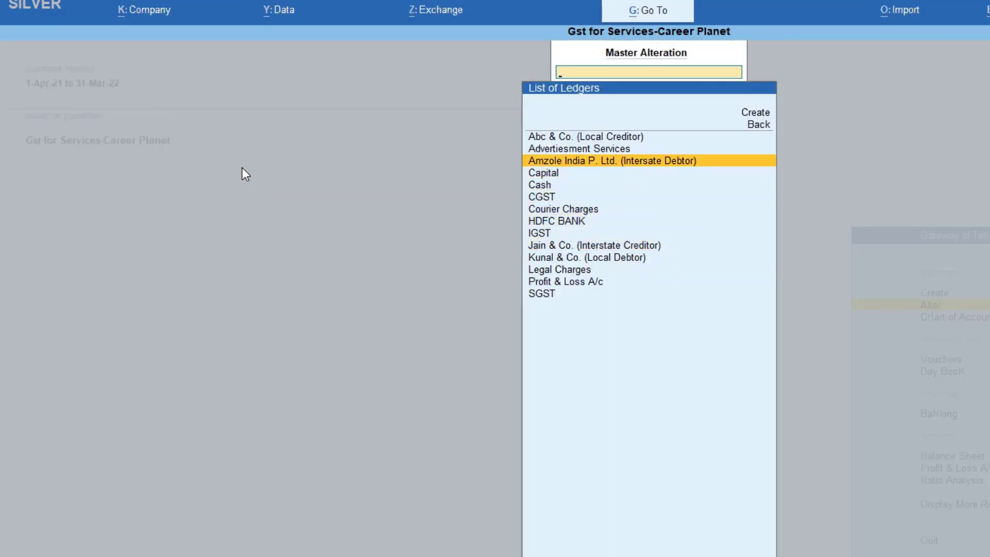
key("Return")
key("BackSpace")
key("Escape")
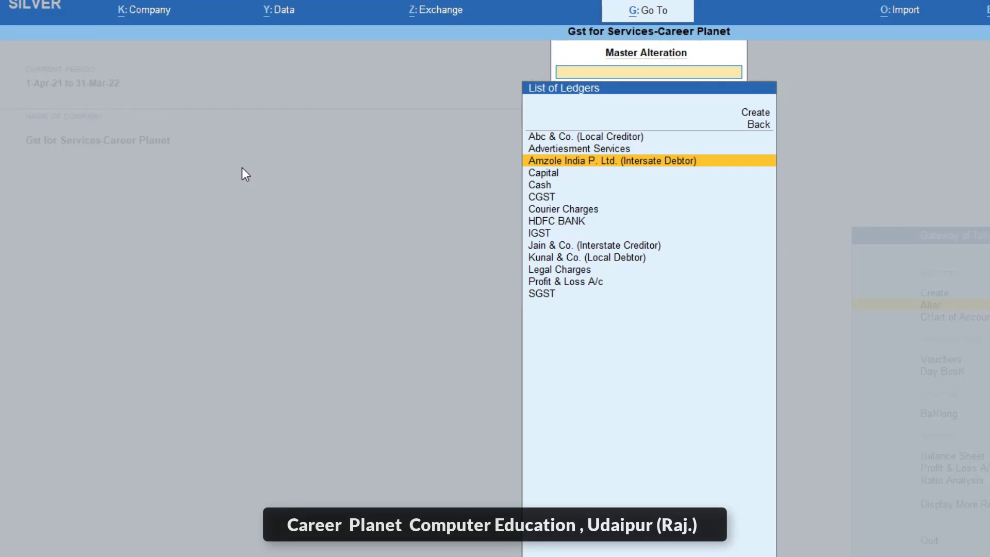
- View the Kunal & Co. (Local Debtor) ledger's group, state and tax registration details, and close it without saving
key("Down")
key("Down")
key("Down")
key("Down")
key("Down")
key("Down")
key("Down")
key("Down")
key("Return")
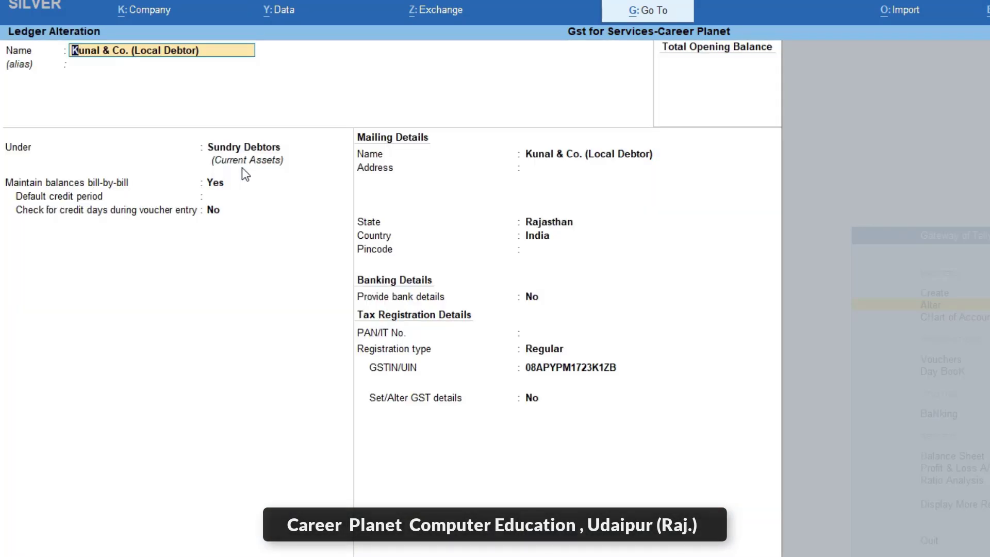
key("BackSpace")
key("Escape")
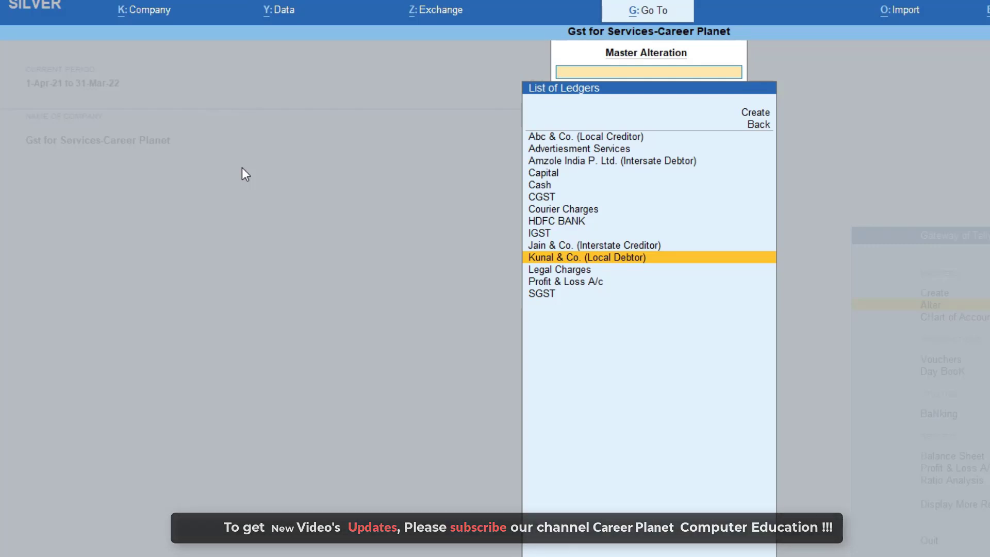
- Leave ledger alteration and open a new purchase voucher
key("Escape")
key("Return")
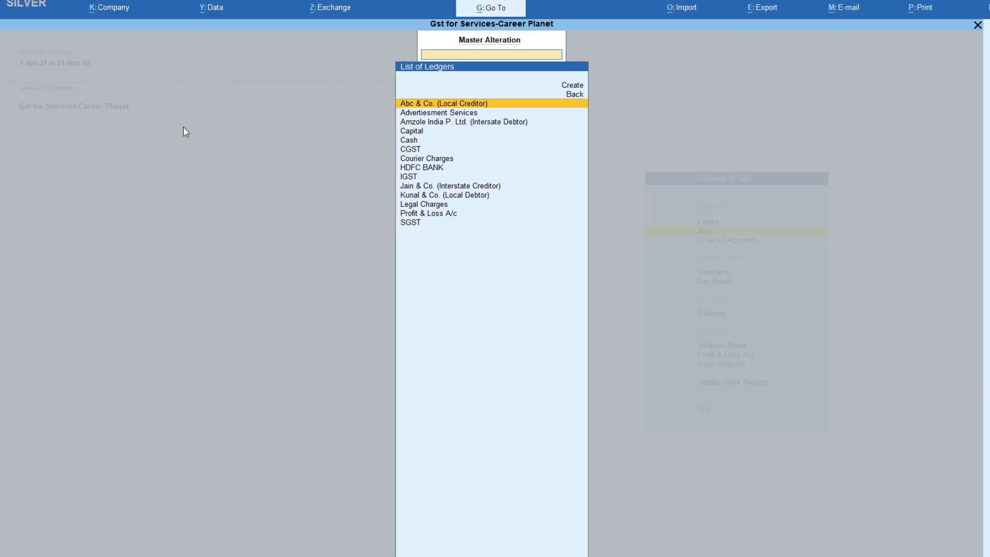
key("Escape")
key("v")
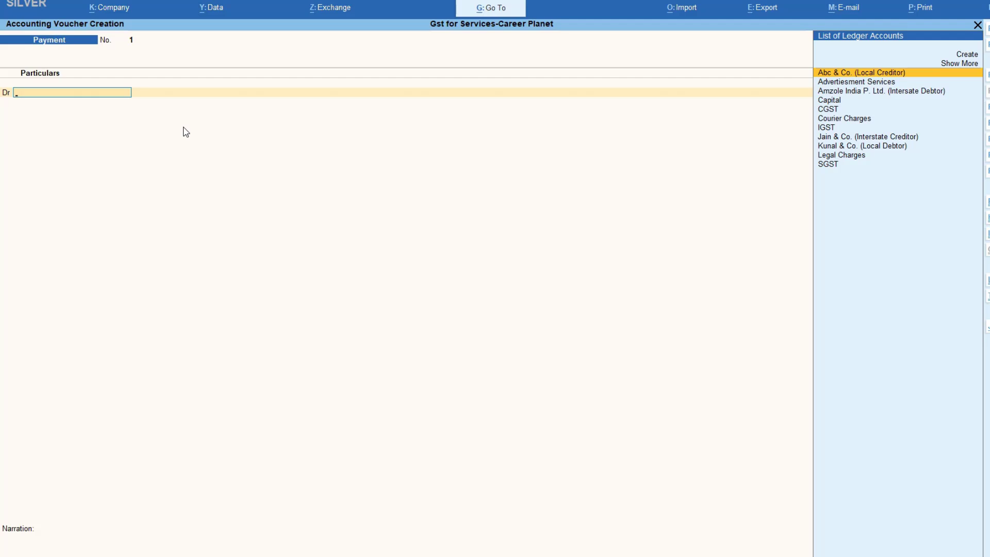
key("Down")
key("F9")
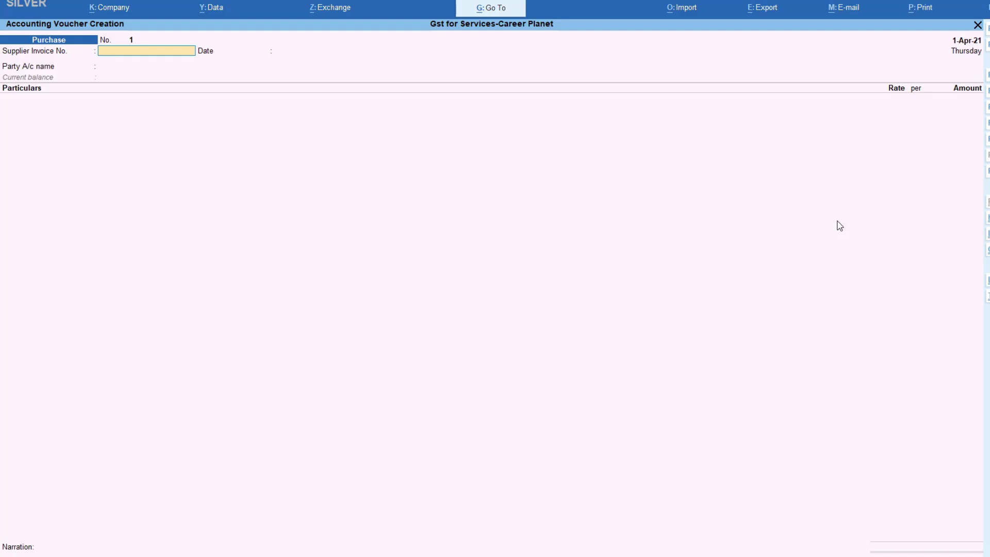
- Enter supplier invoice number 1 dated 1-Apr-21 and choose Abc & Co. (Local Creditor) as the purchase voucher's party account
type("1")
key("Return")
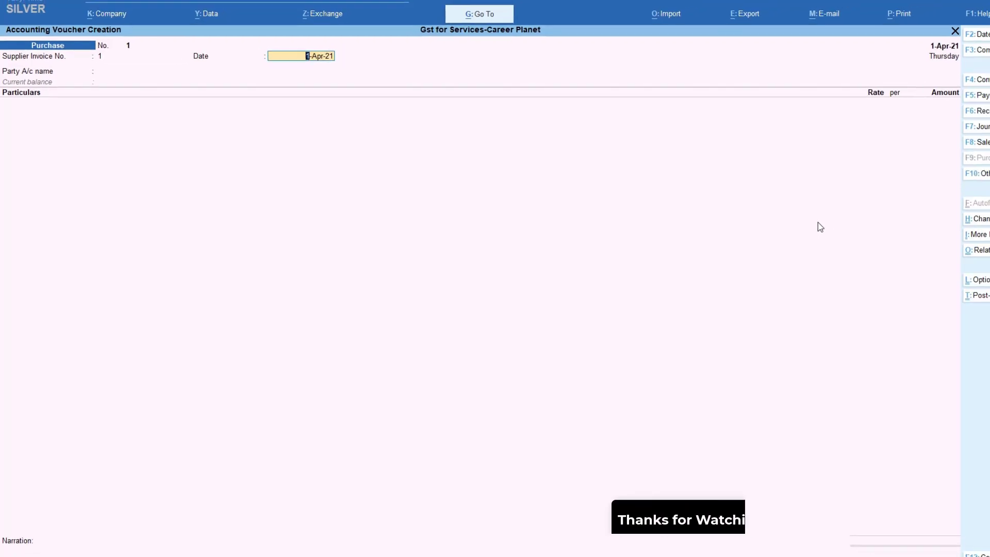
key("Return")
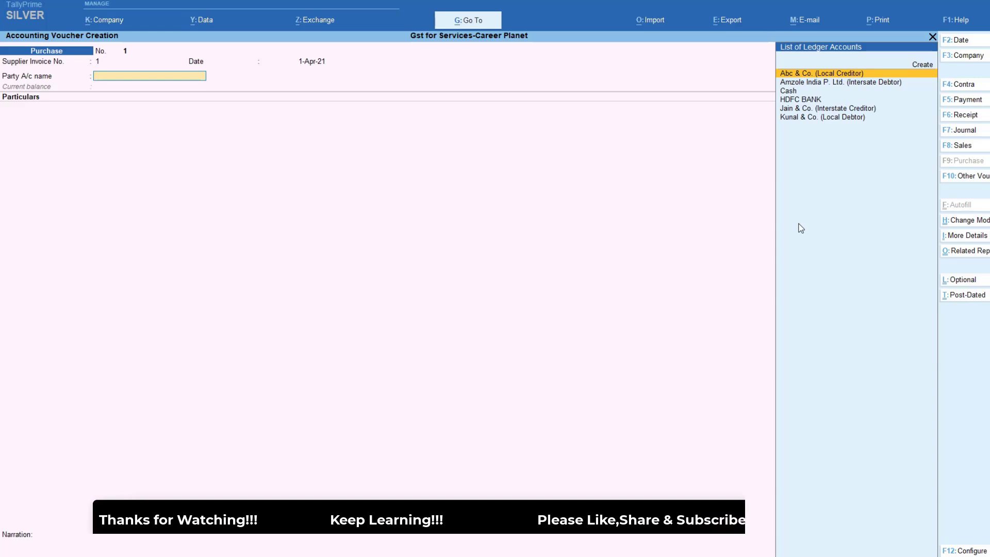
key("Return")
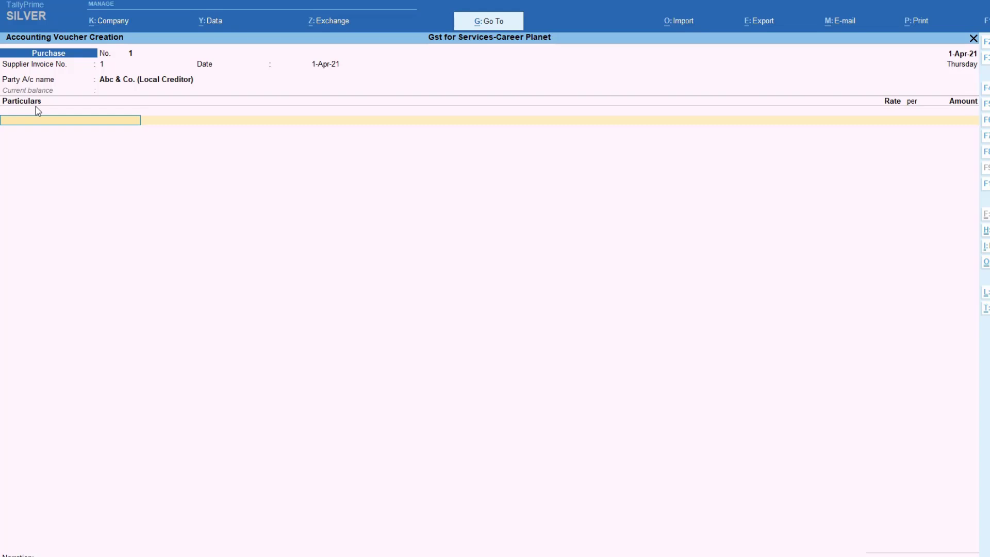
- Set the purchase voucher's mode to Accounting Invoice
key("ctrl+h")
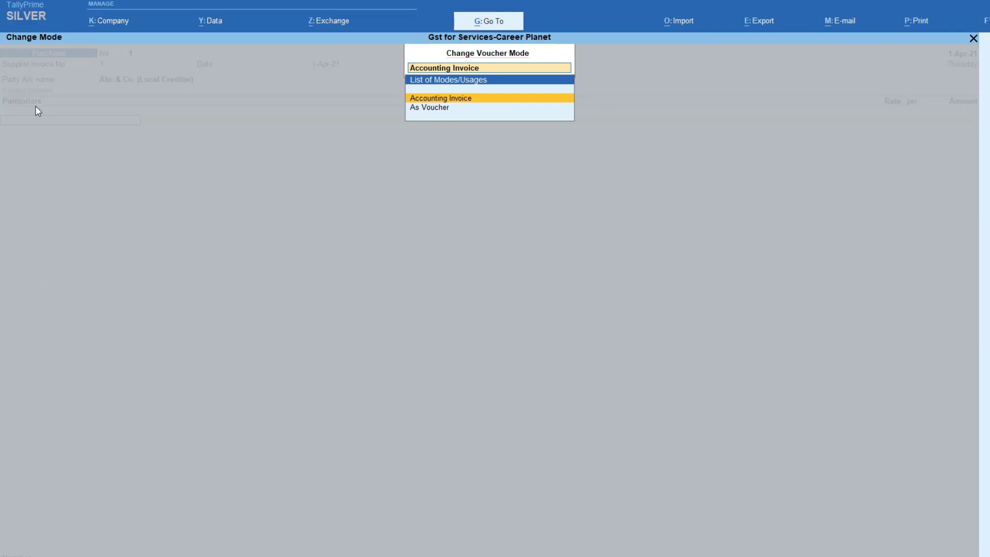
key("Down")
key("Up")
key("Return")
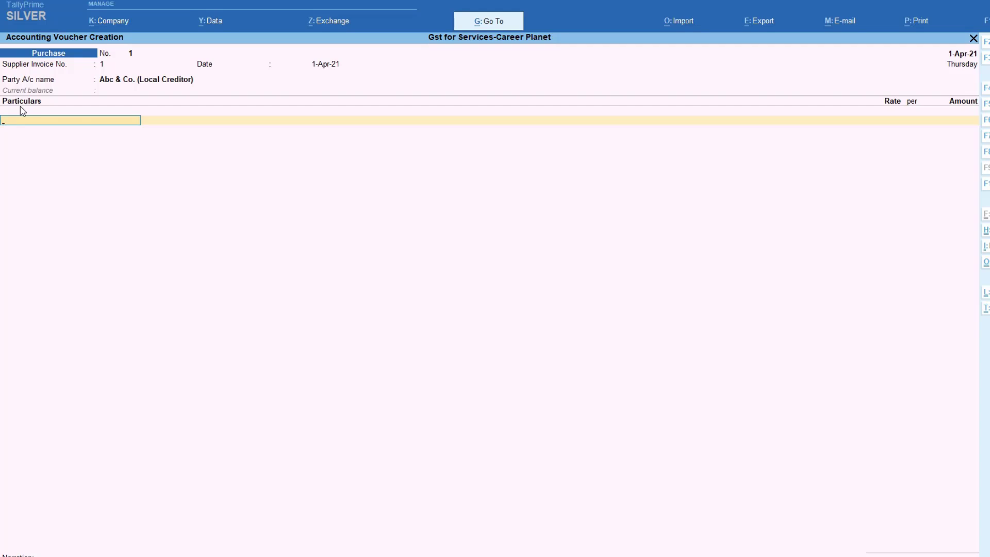
- Add Courier Charges to the purchase invoice with an amount of 10,000 and no ledger description
type("C")
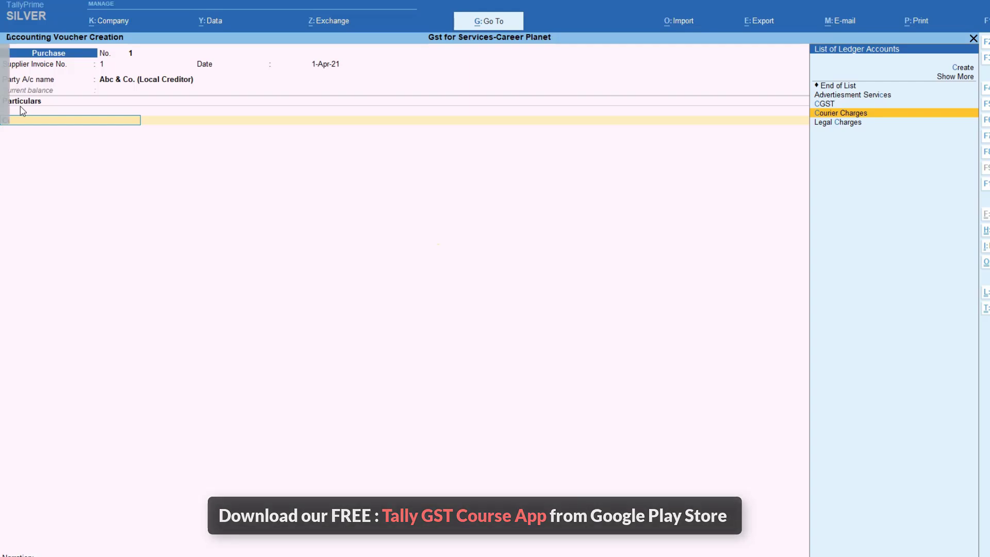
key("Return")
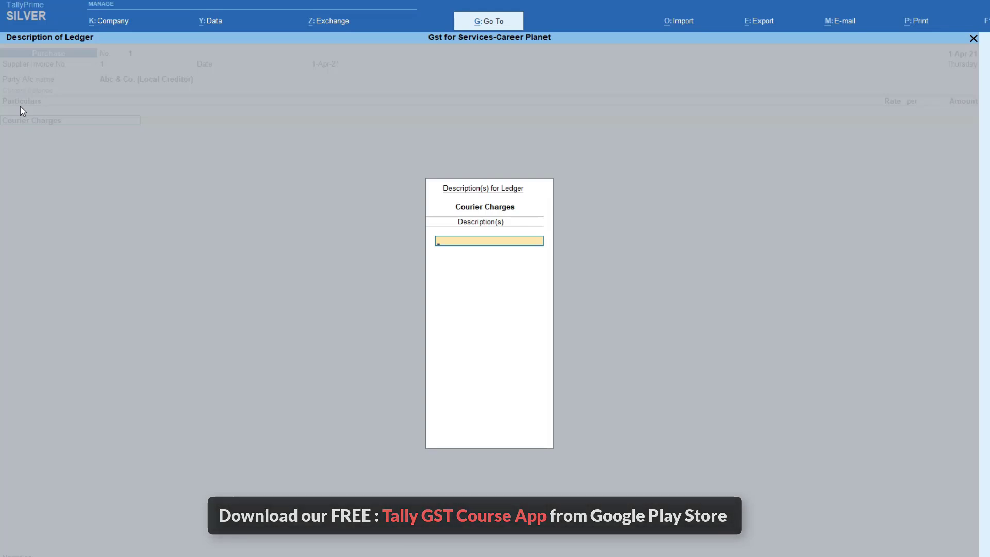
key("Return")
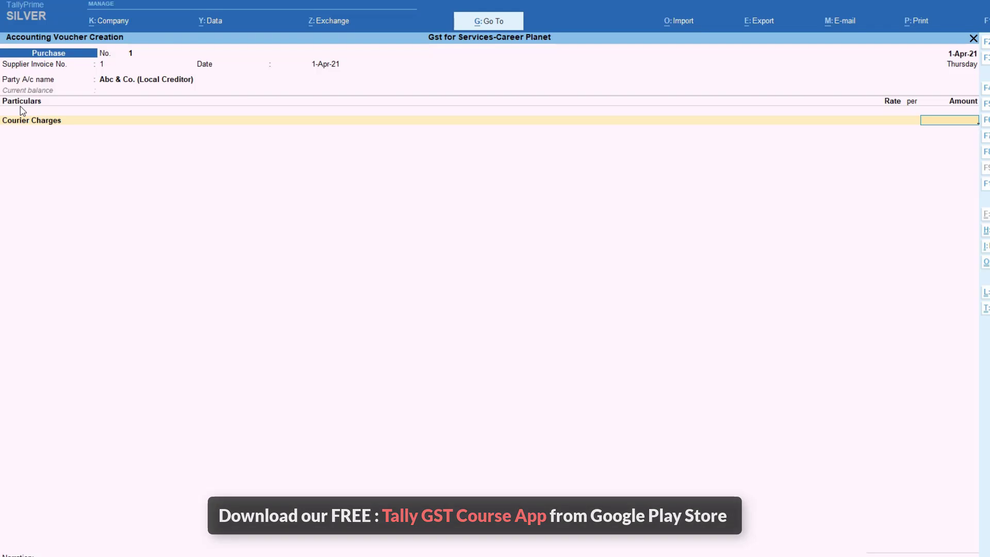
type("10,000")
key("Return")
key("Return")
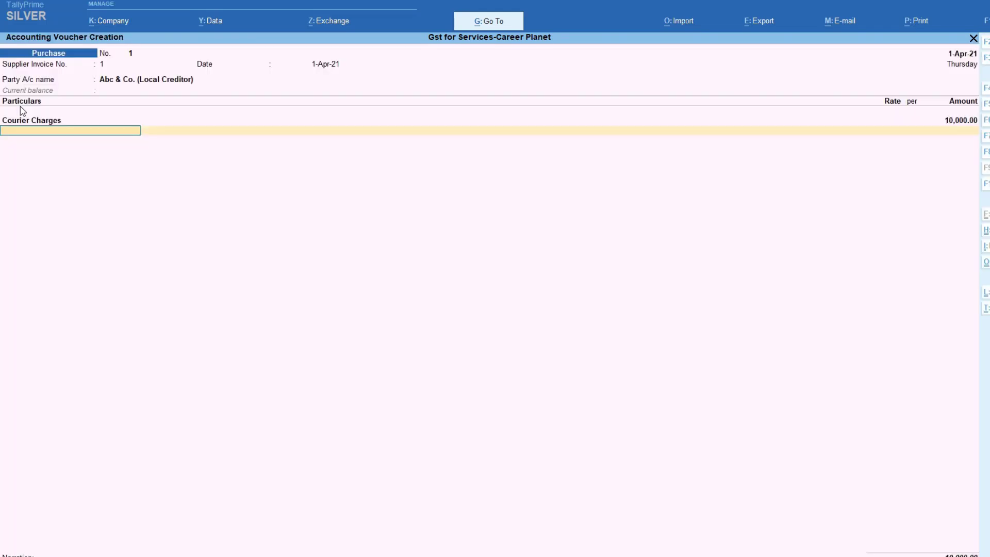
- Add the CGST and SGST ledgers below Courier Charges and accept their calculated amounts
type("cg")
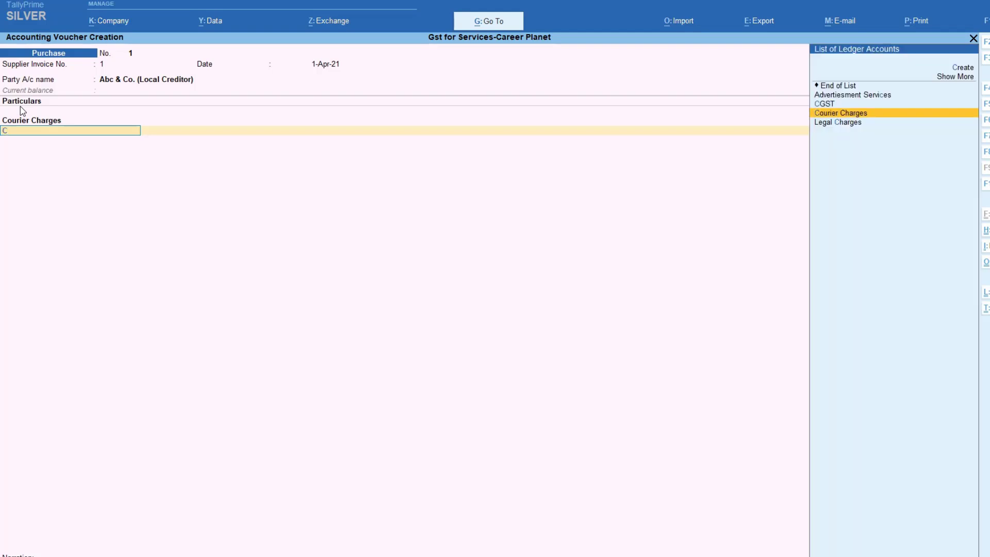
key("Return")
key("Return")
type("S")
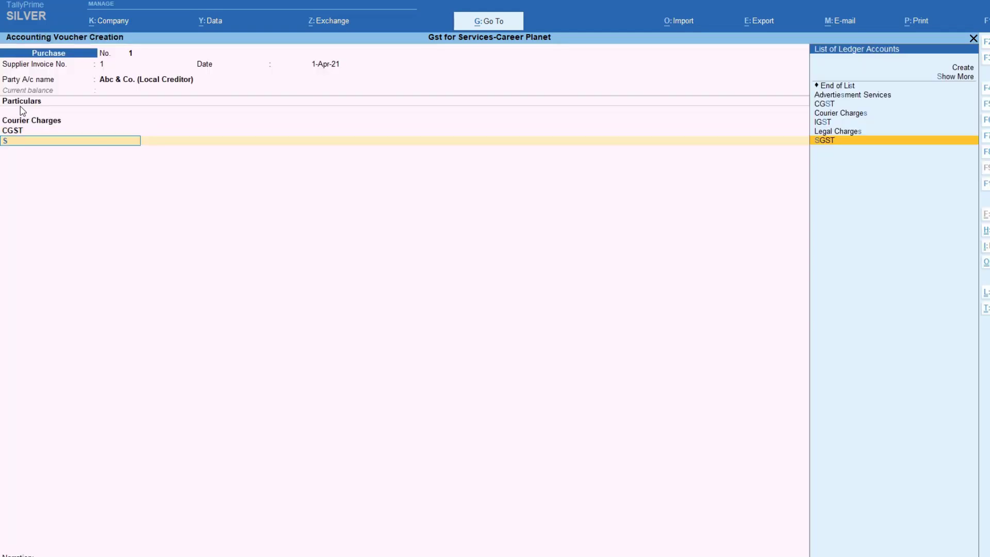
key("Return")
key("Return")
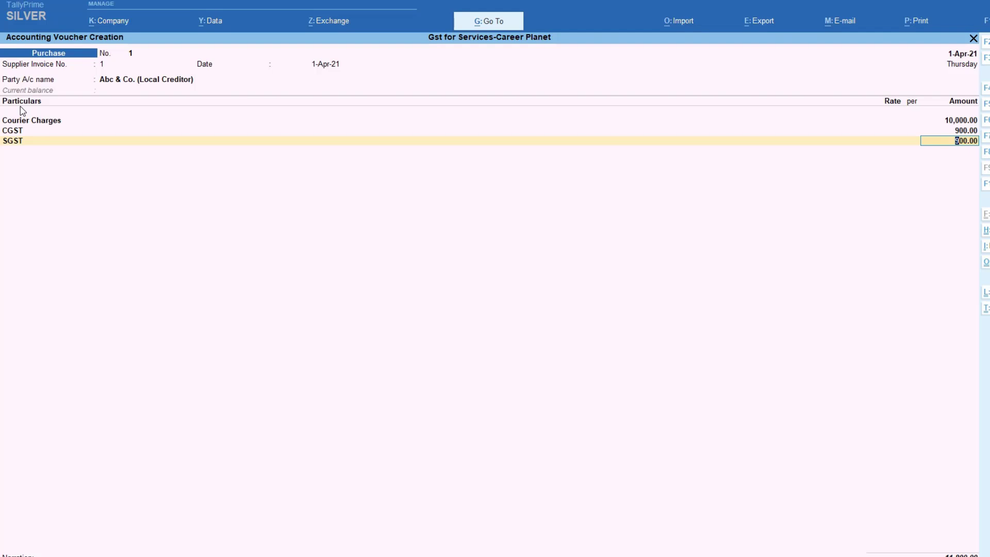
key("Return")
- Accept the bill-wise details for Abc & Co. as New Ref, leave the narration empty and save the purchase voucher
key("Return")
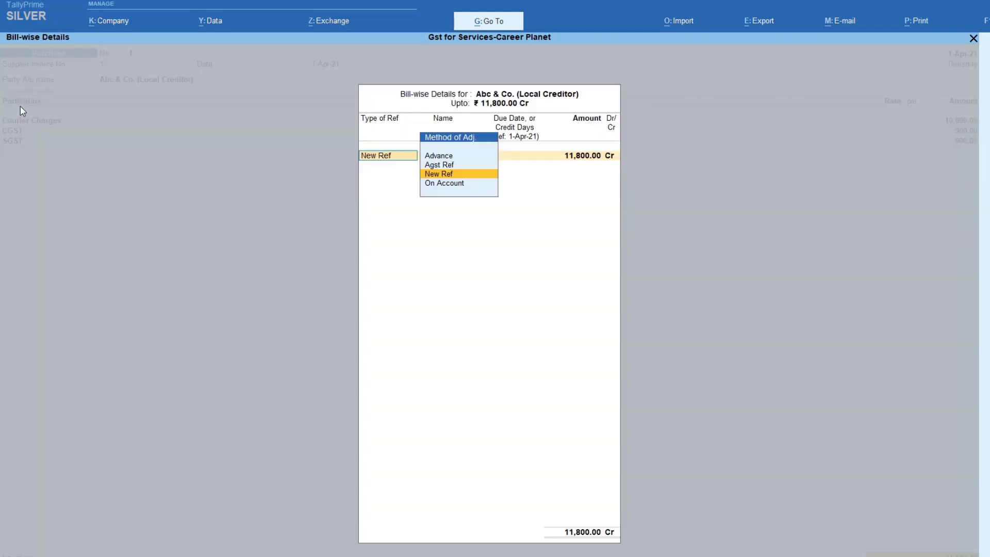
key("Return")
key("Return")
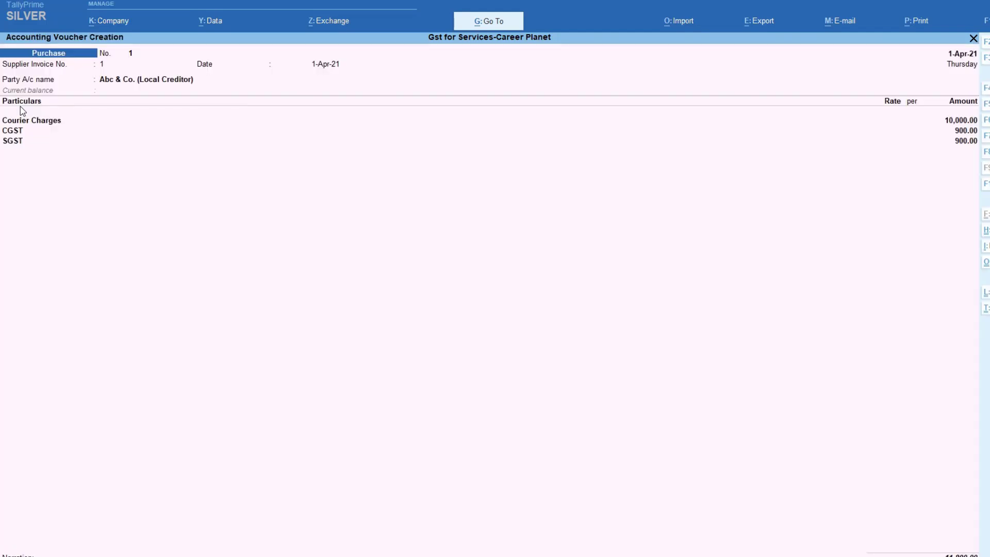
key("Return")
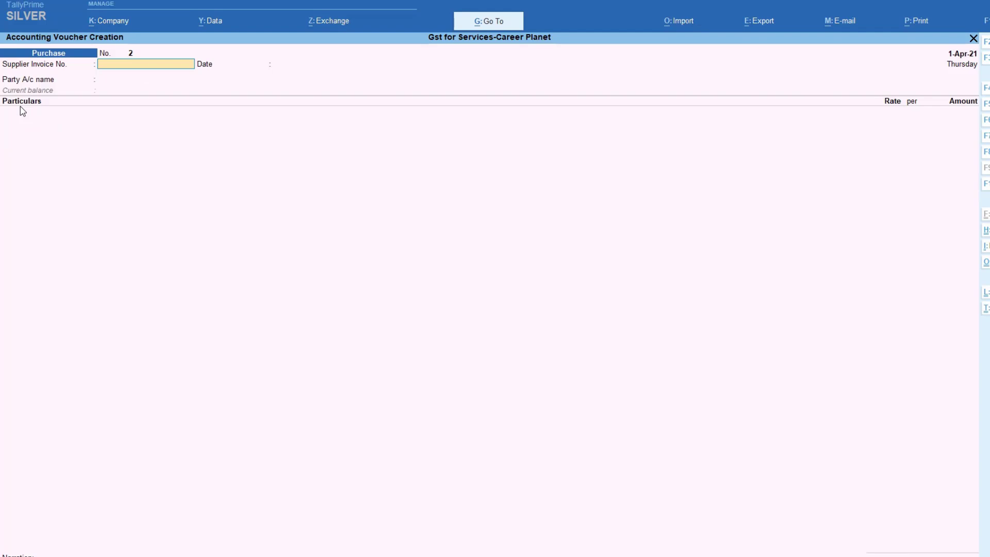
- Start a payment voucher debiting Abc & Co. (Local Creditor) with 11,800, adjusted as Agst Ref to bill 1
key("F5")
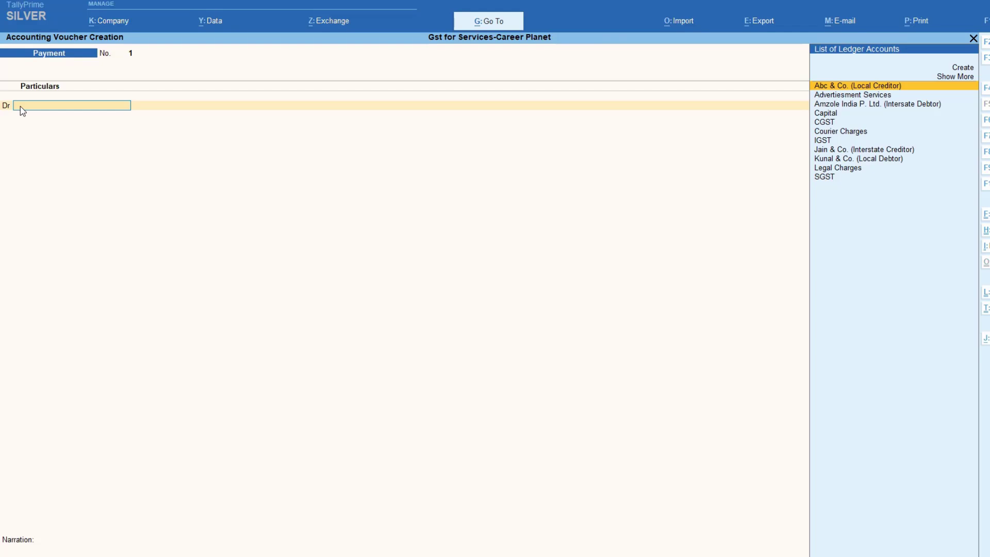
key("Return")
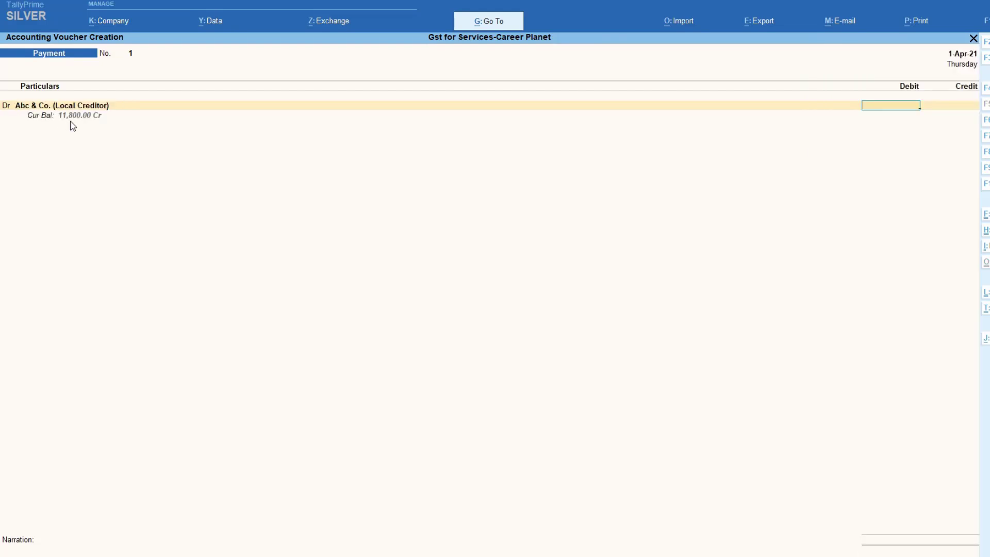
type("11,800")
key("Return")
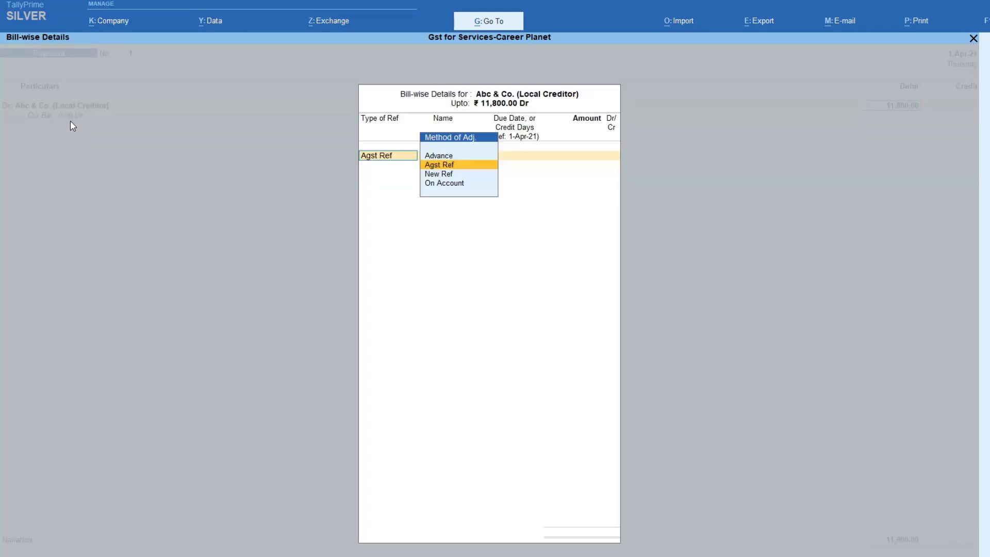
key("Return")
key("Return")
key("Return")
key("Return")
key("Return")
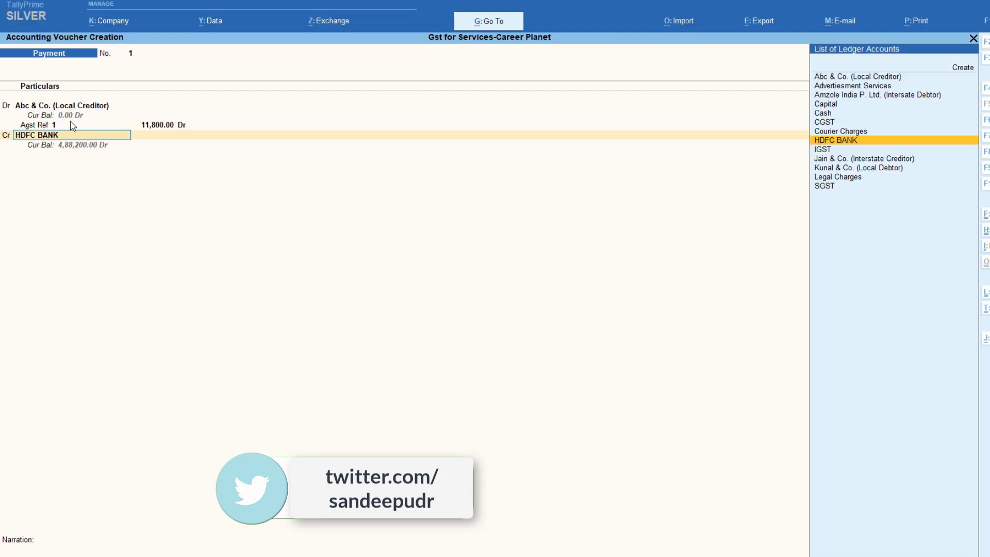
- Credit HDFC BANK with 11,800, leave the narration empty and save the payment voucher
key("Return")
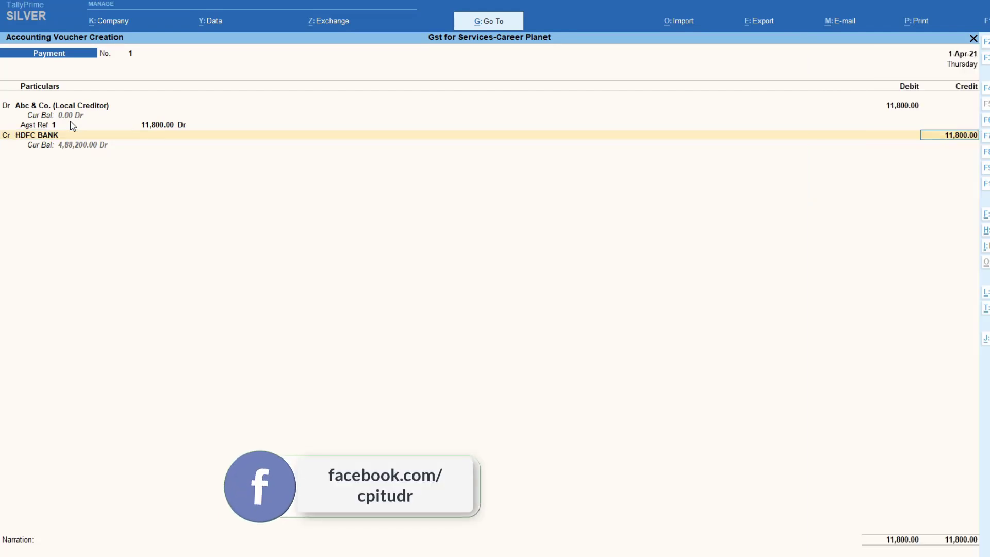
key("Return")
key("Return")
key("Return")
key("Return")
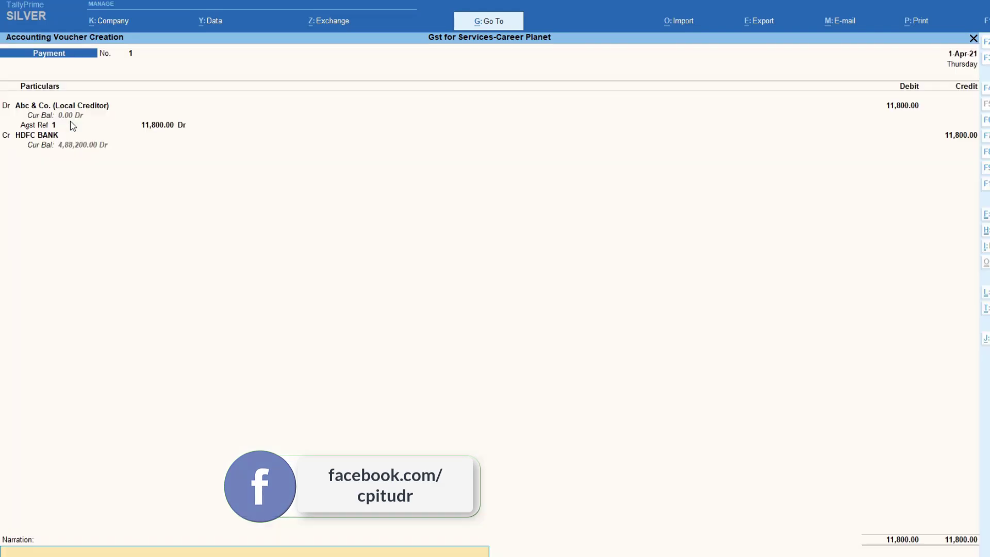
key("Return")
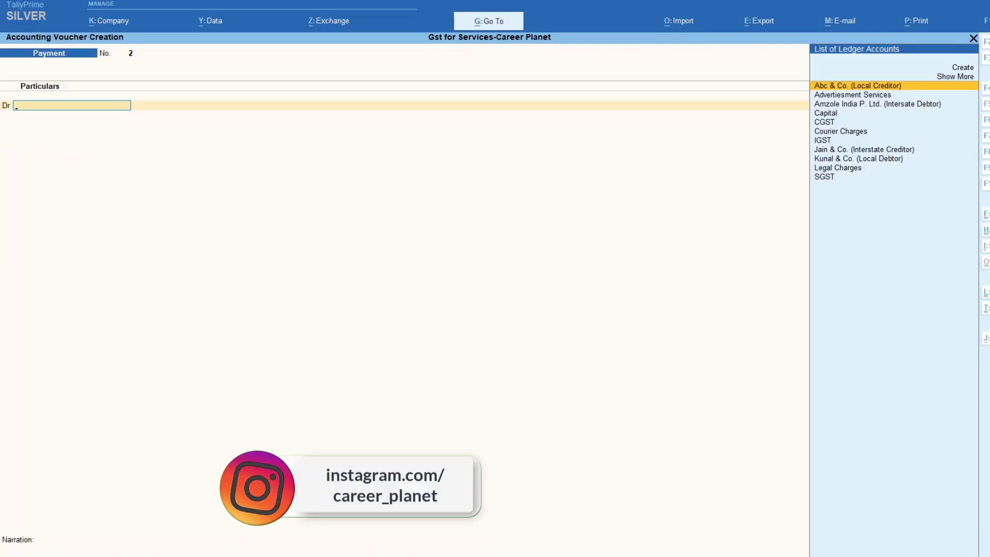
- Start a purchase voucher with supplier invoice number 2 dated 1-Apr-21 and Jain & Co. (Interstate Creditor) as the party account
key("F9")
type("2")
key("Return")
key("Return")
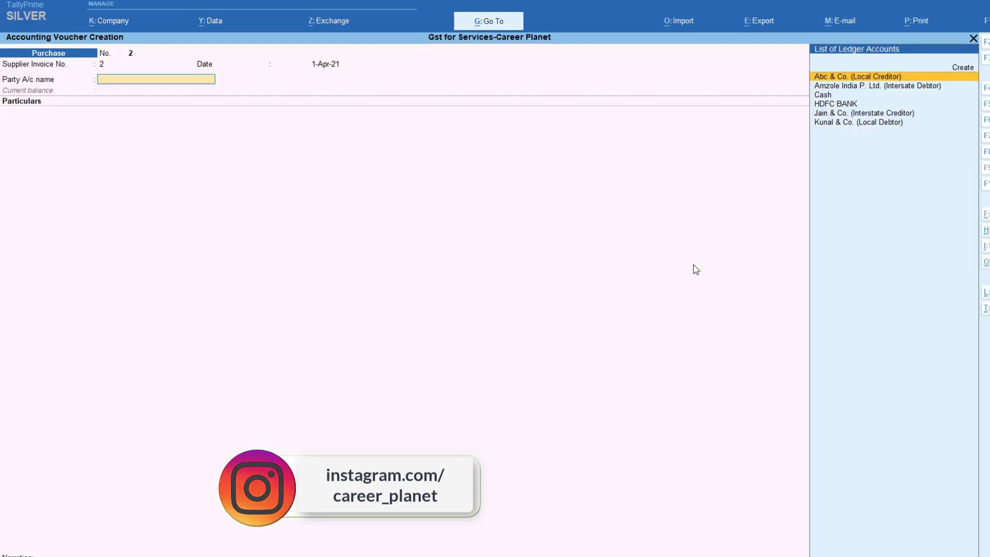
key("Down")
key("Down")
key("Down")
key("Down")
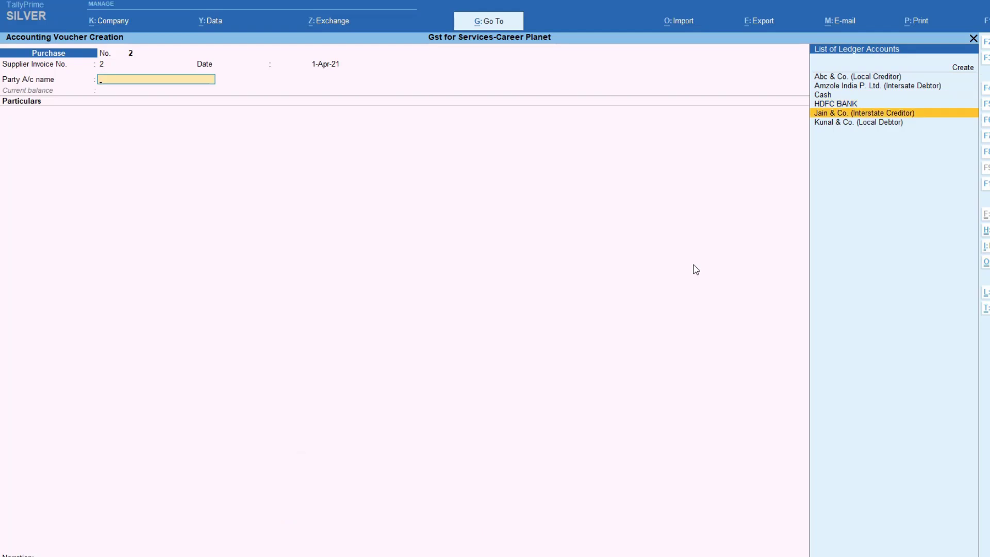
key("Return")
- Enter the Legal Charges ledger for 70,000 in the purchase voucher, leaving its description empty
type("Le")
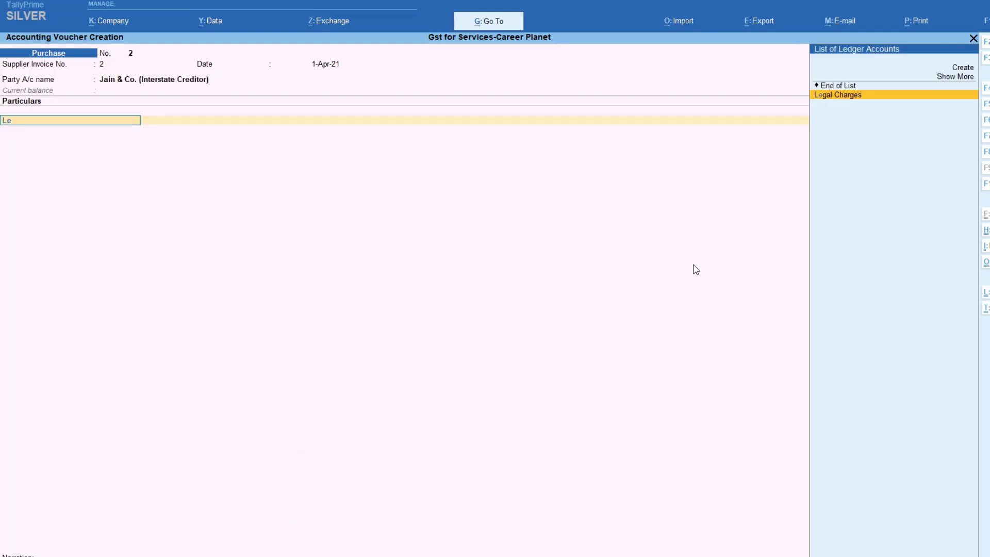
key("Return")
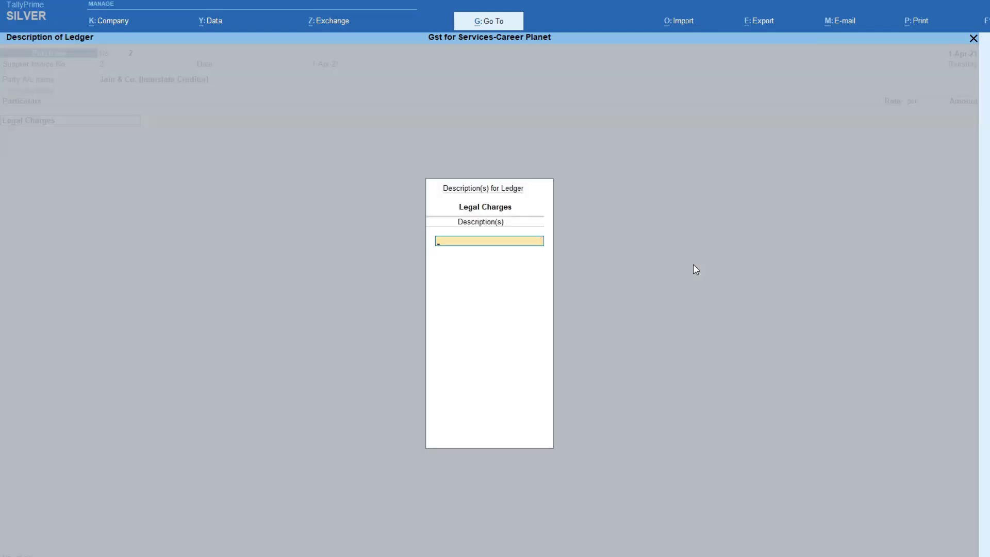
key("Return")
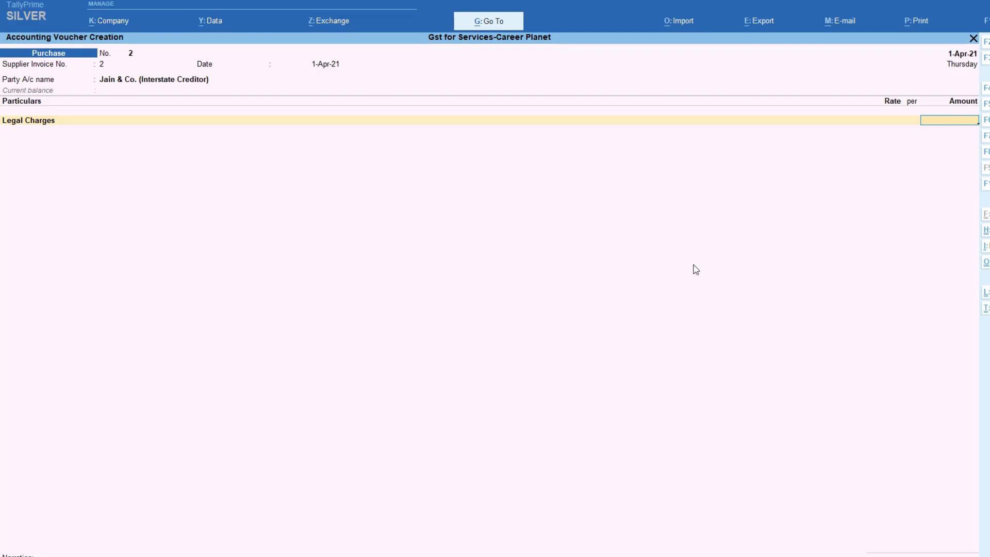
type("70000")
key("Return")
key("Return")
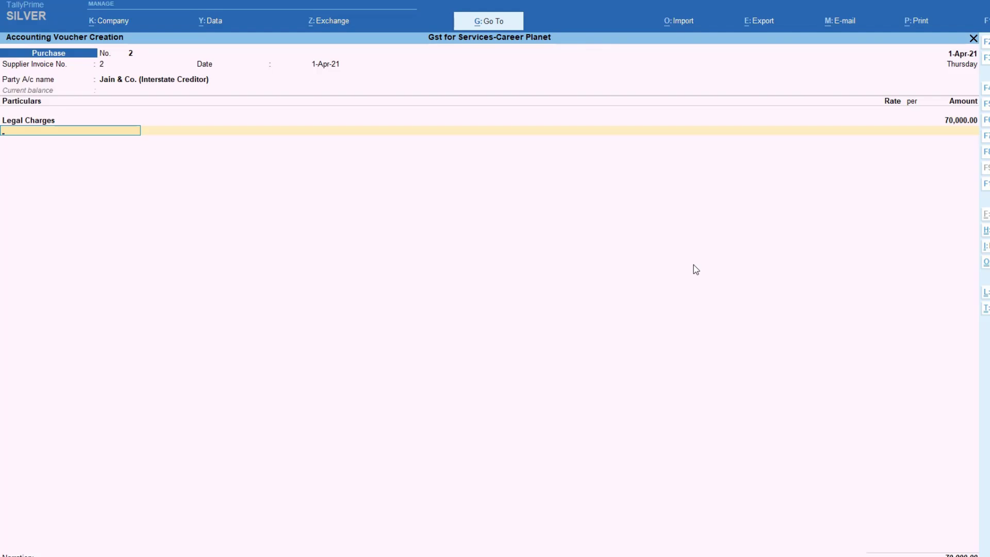
- Add the IGST ledger below Legal Charges, leaving its description empty
type("I")
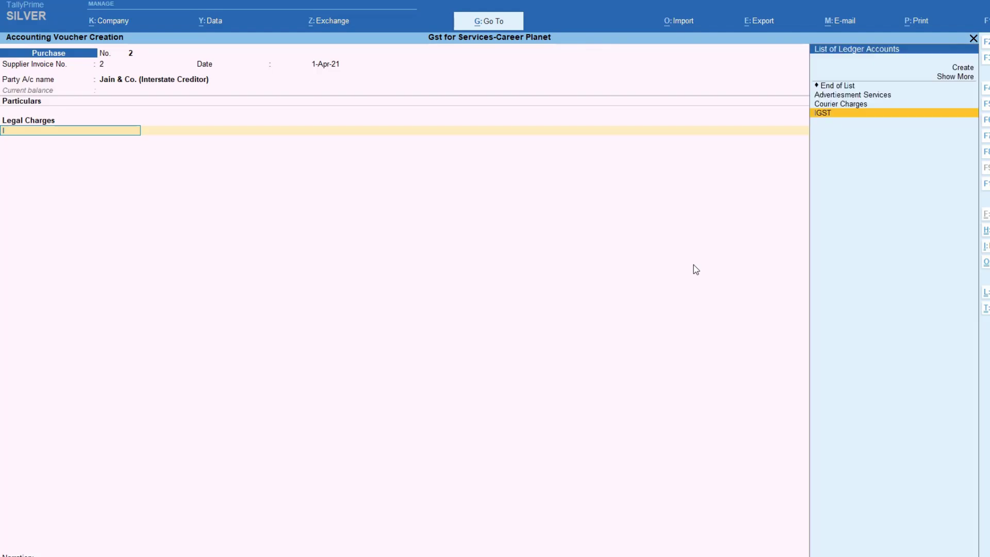
key("Return")
key("Return")
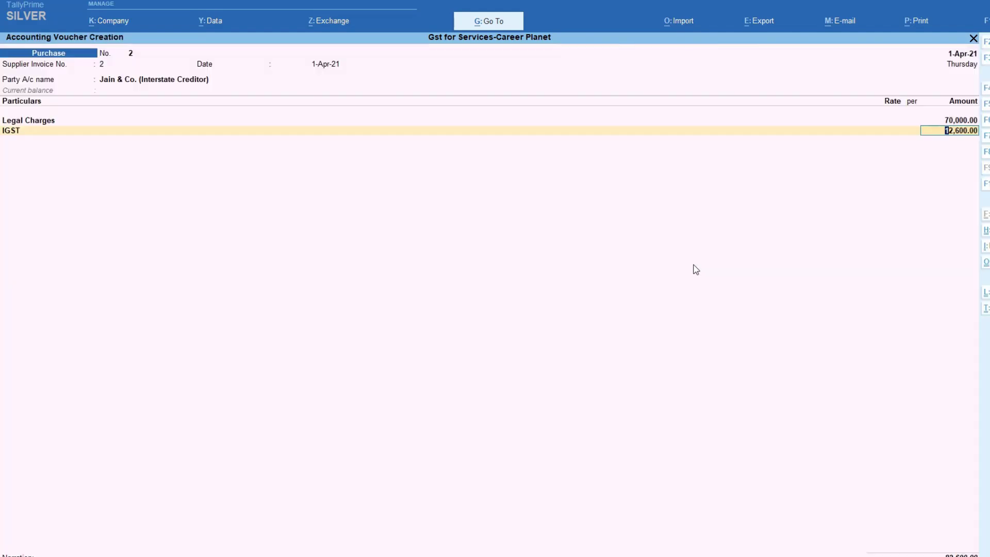
- Examine the purchase voucher's GST tax analysis in detailed view, including the Legal Charges and Integrated Tax lines, and return to the voucher
key("alt+a")
key("alt+F1")
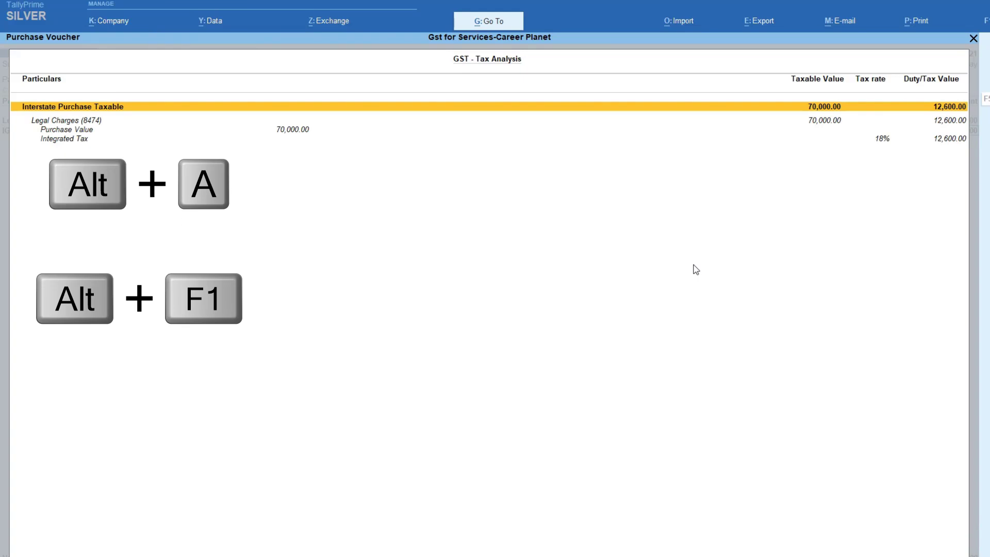
key("Down")
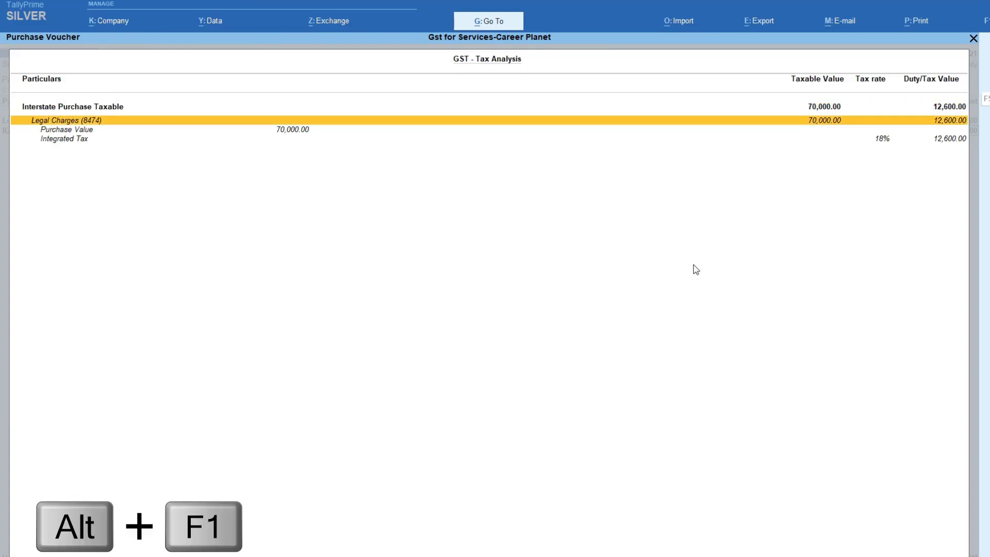
key("Down")
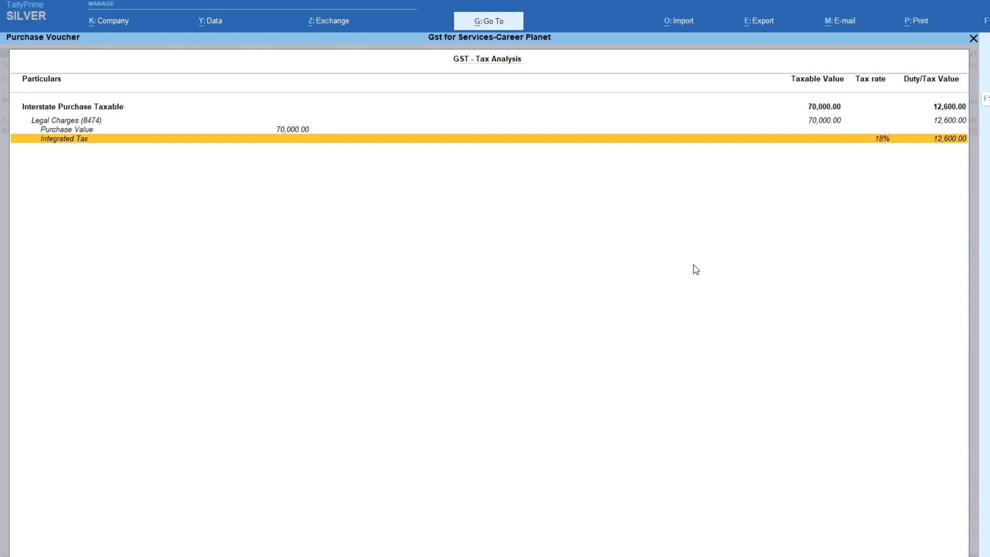
key("Escape")
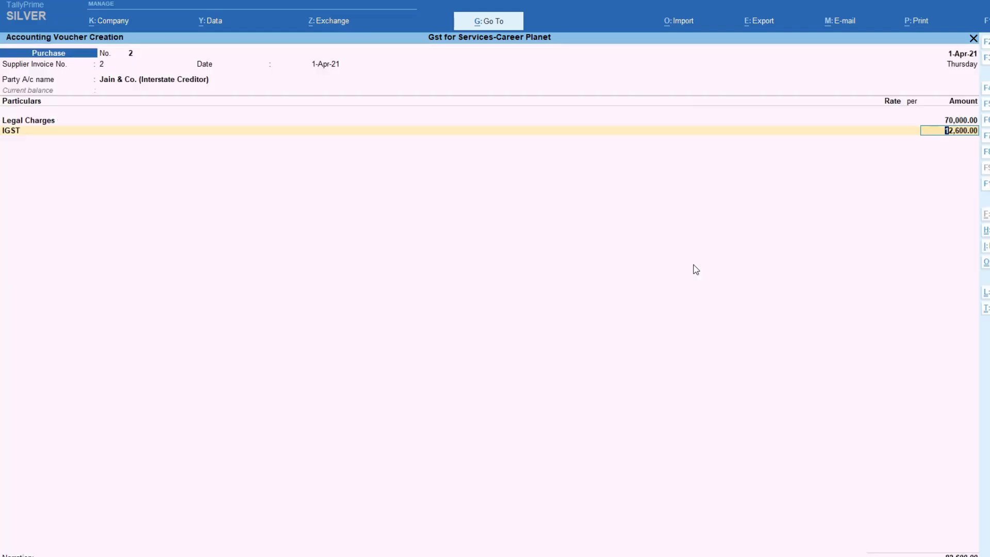
- Accept the calculated IGST amount and save the purchase voucher for Jain & Co
key("Return")
key("Return")
key("ctrl+a")
key("Return")
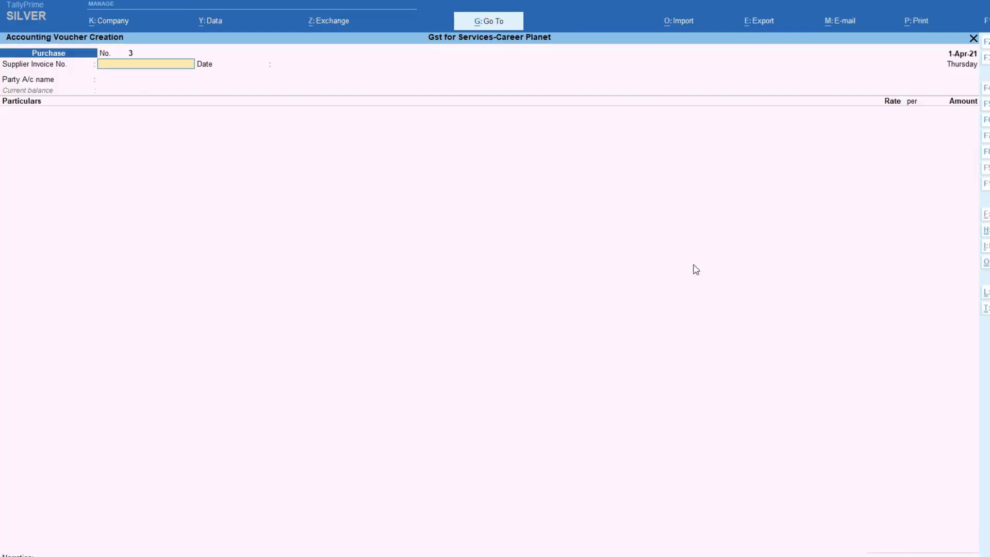
- Start a payment voucher debiting Jain & Co. (Interstate Creditor) with 82,600, adjusted as Agst Ref to bill 2
key("F5")
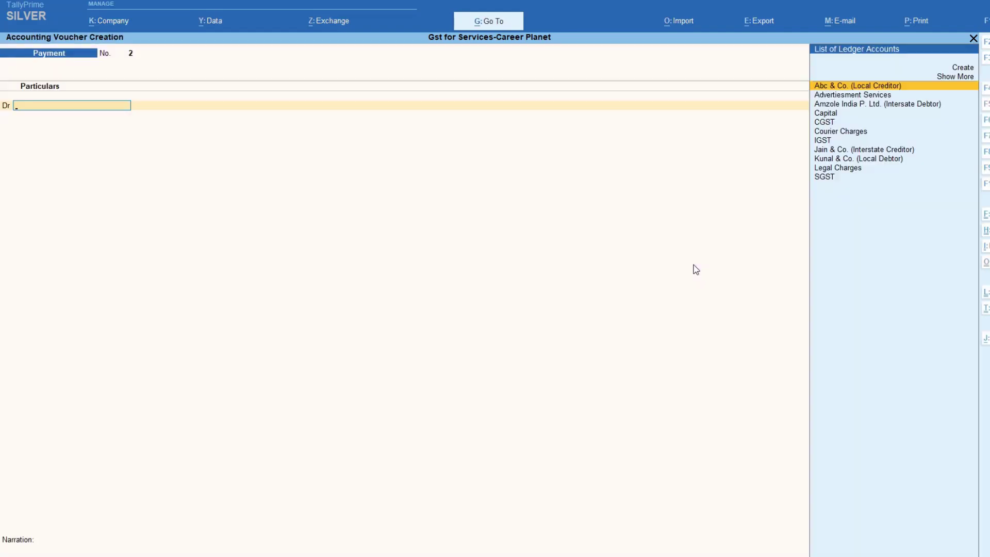
type("j")
key("Return")
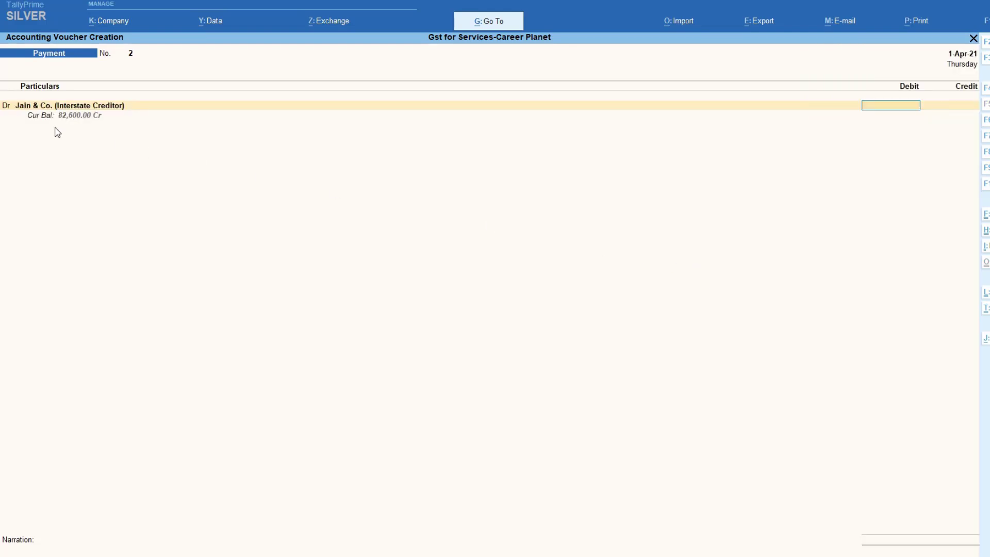
type("82600")
key("Return")
key("Return")
key("Return")
key("Return")
key("Return")
- Credit HDFC BANK with 82,600, leave the narration empty and save the payment voucher
key("Return")
key("Return")
key("Return")
key("Return")
key("Return")
key("Return")
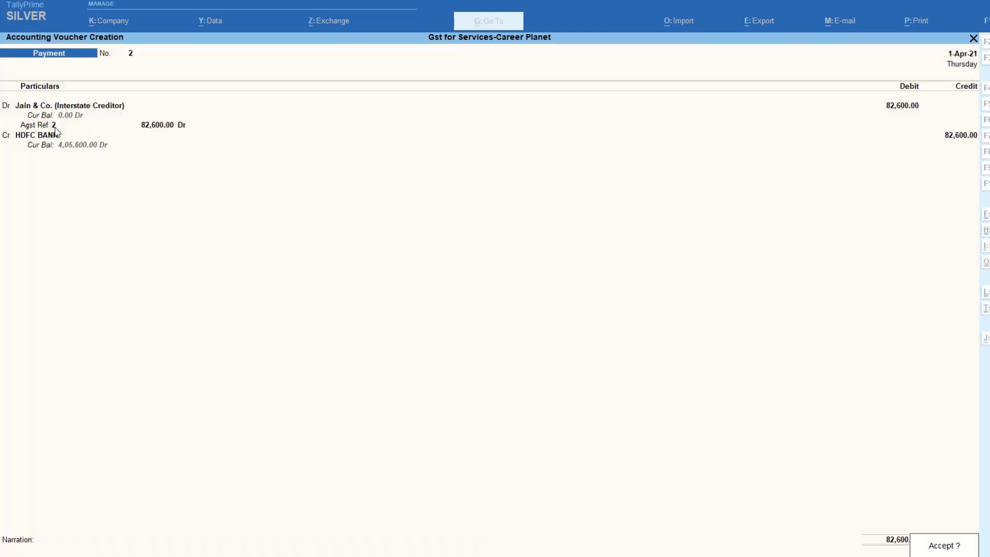
key("Return")
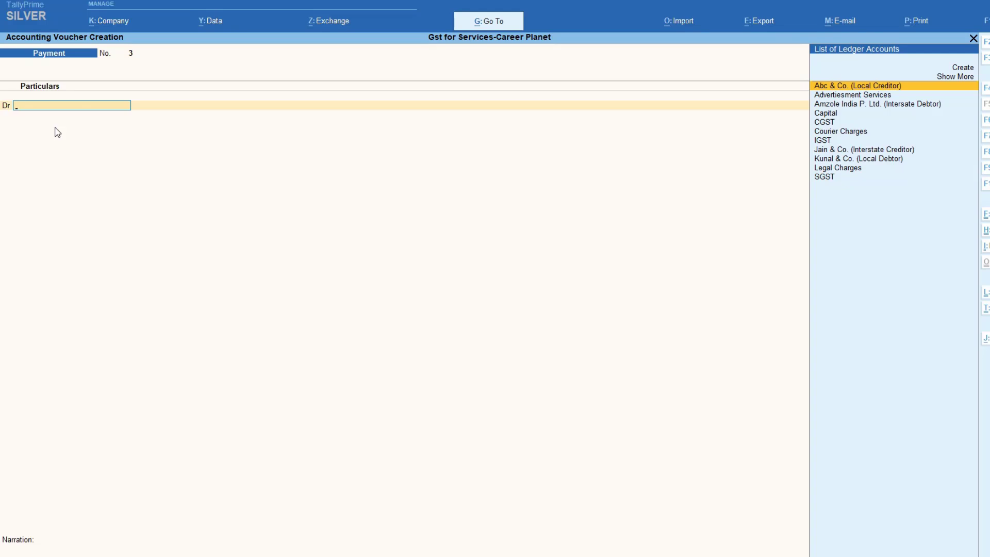
- Start a sales voucher with reference number 1 dated 1-Apr-21 and Kunal & Co. (Local Debtor) as the party account
key("F8")
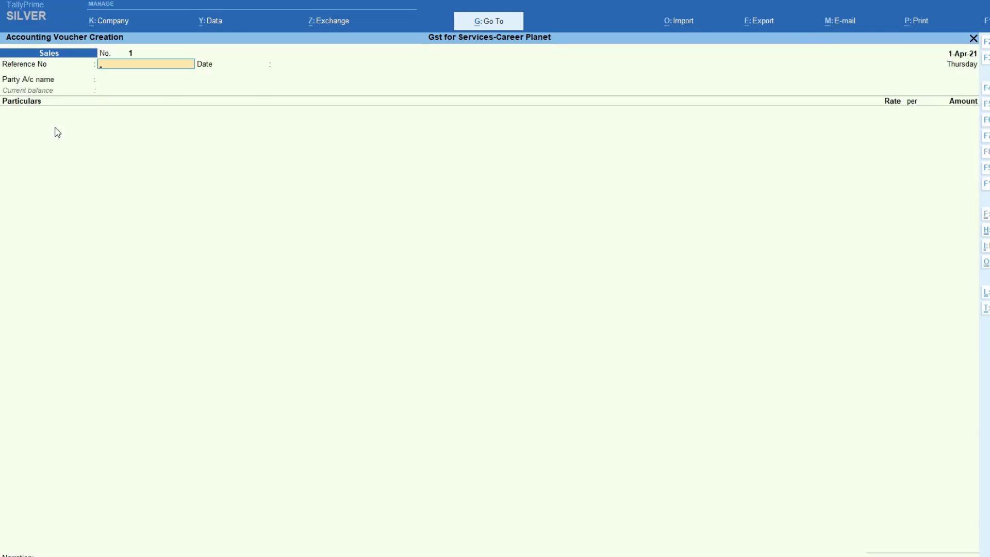
type("1")
key("Return")
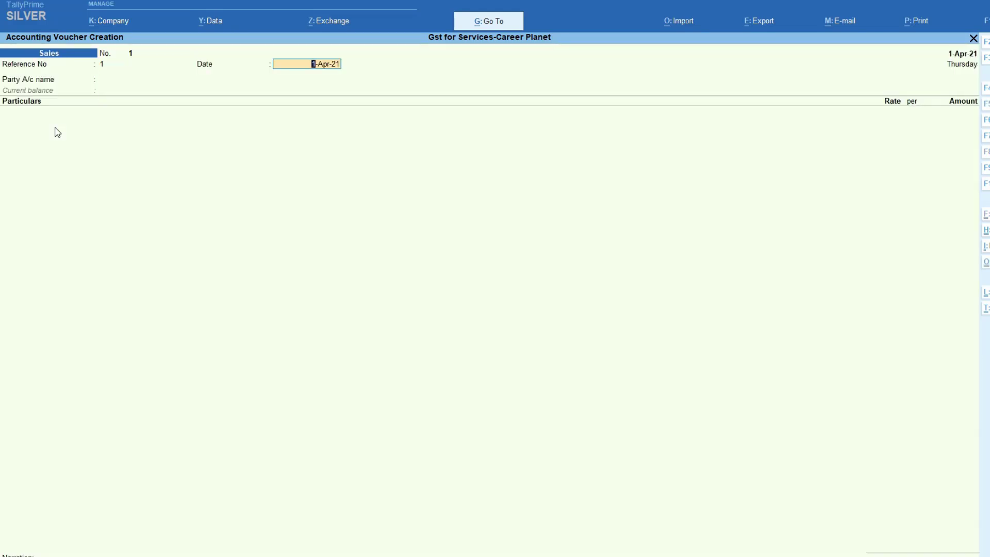
key("Return")
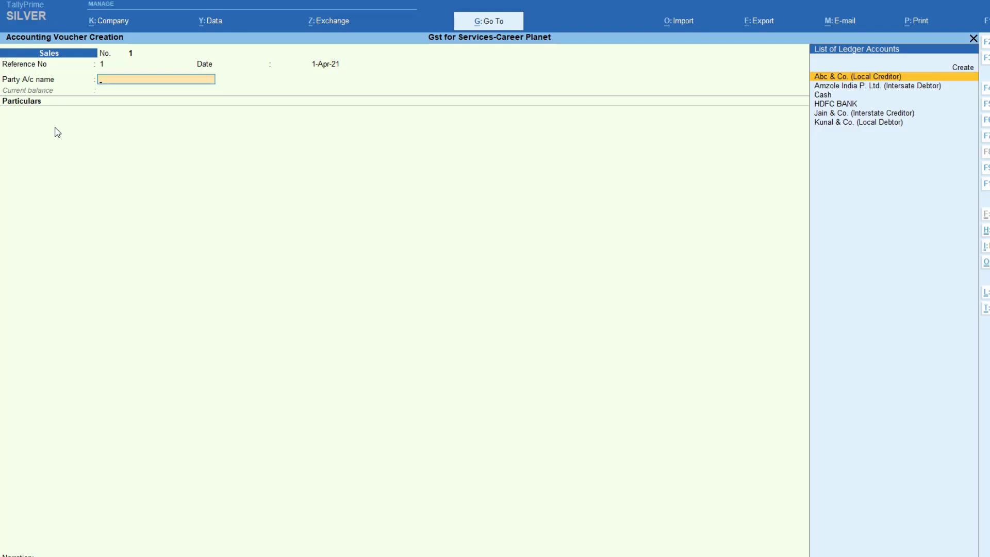
key("Down")
key("Down")
key("Down")
key("Down")
key("Down")
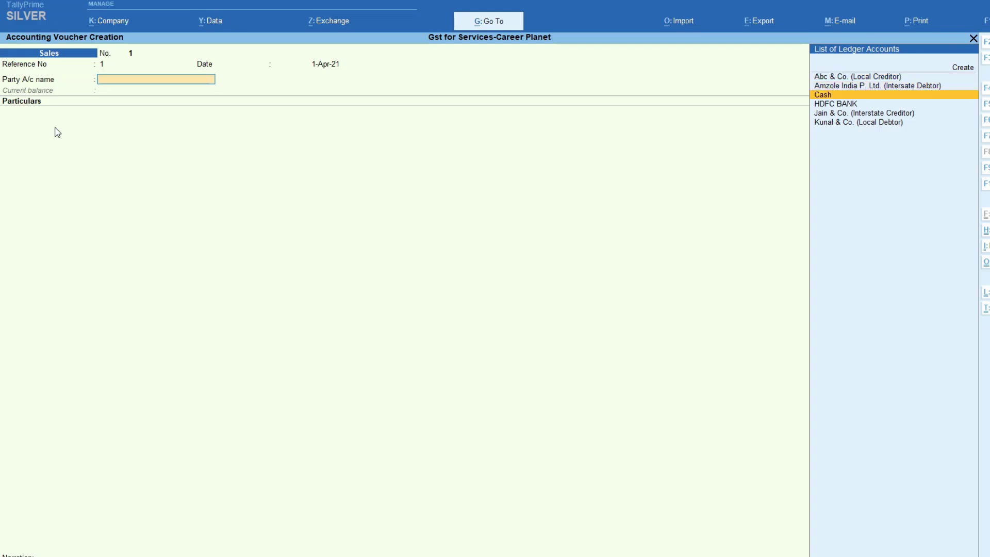
key("Return")
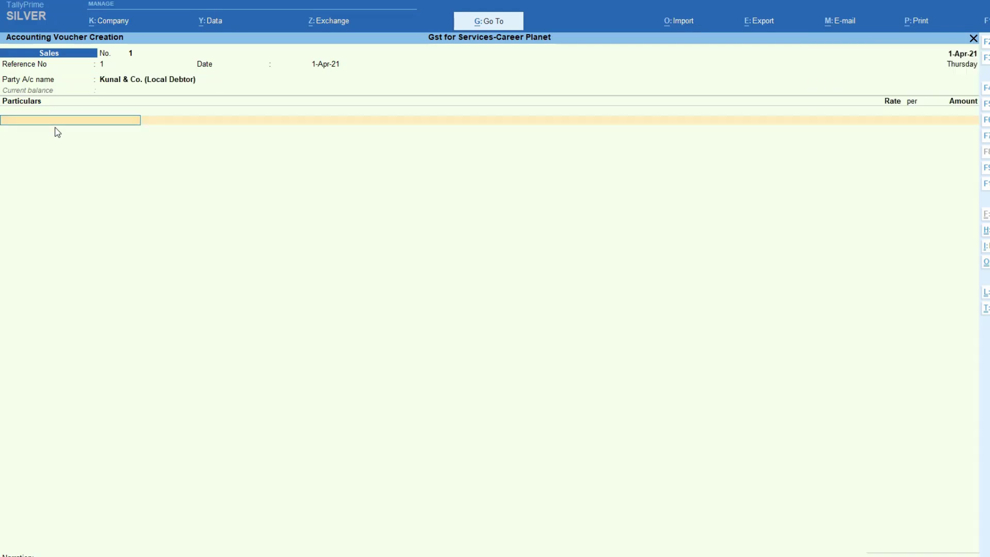
- Enter the Advertiesment Services ledger for 15,000 with no description, keeping the default tax classification
type("A")
key("Return")
key("Return")
type("15,000")
key("Return")
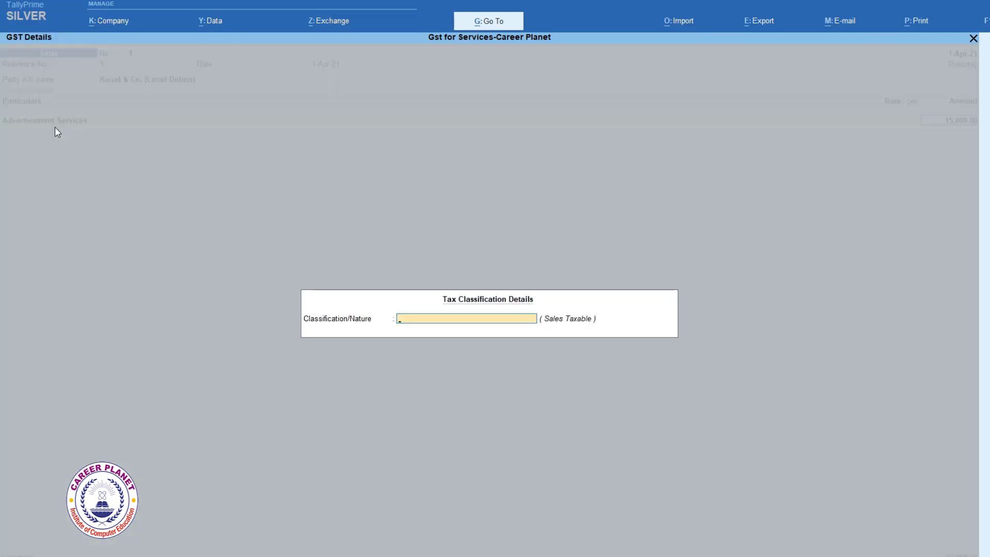
key("Return")
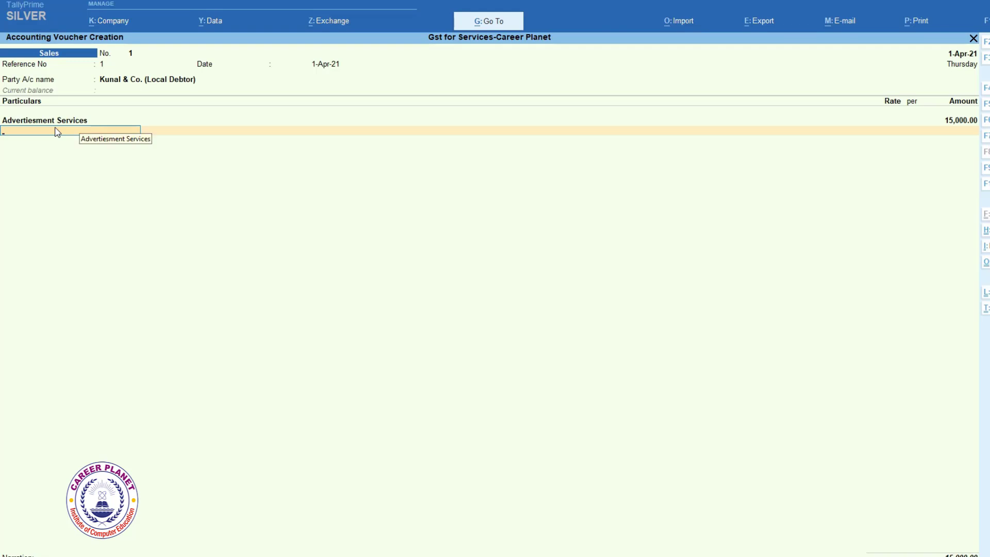
- Return to the Advertiesment Services line and check the voucher configuration's Provide Additional Descriptions for Ledgers option, keeping it at Yes
key("BackSpace")
key("BackSpace")
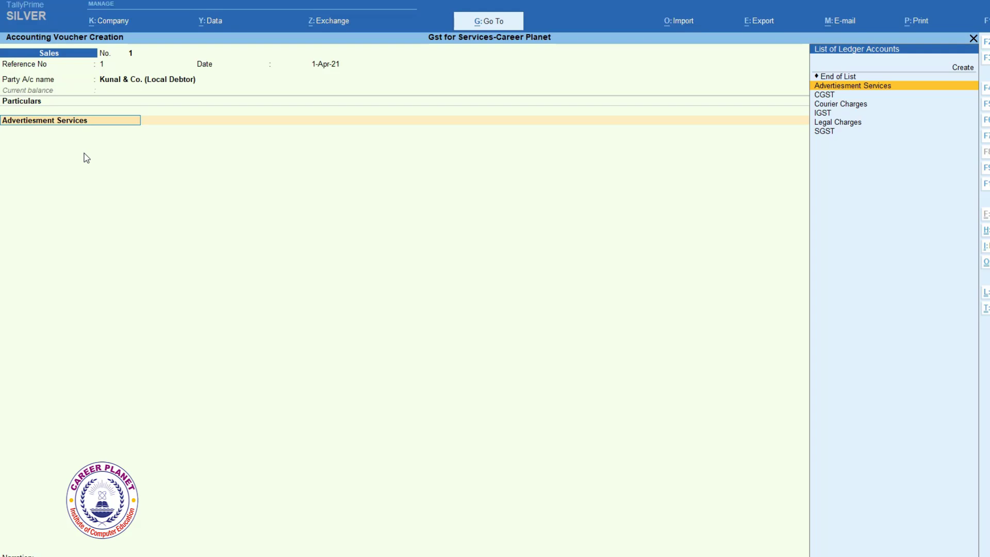
key("Return")
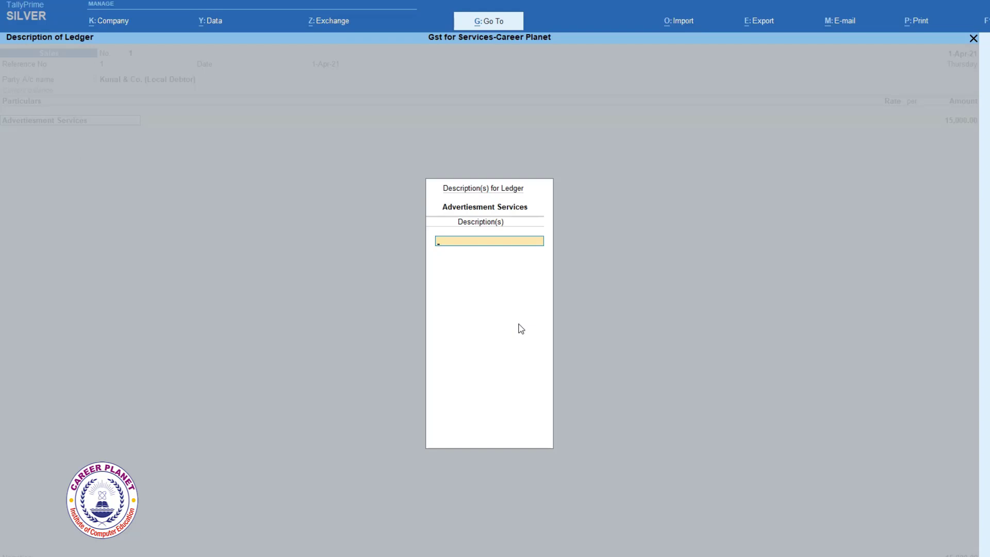
key("Escape")
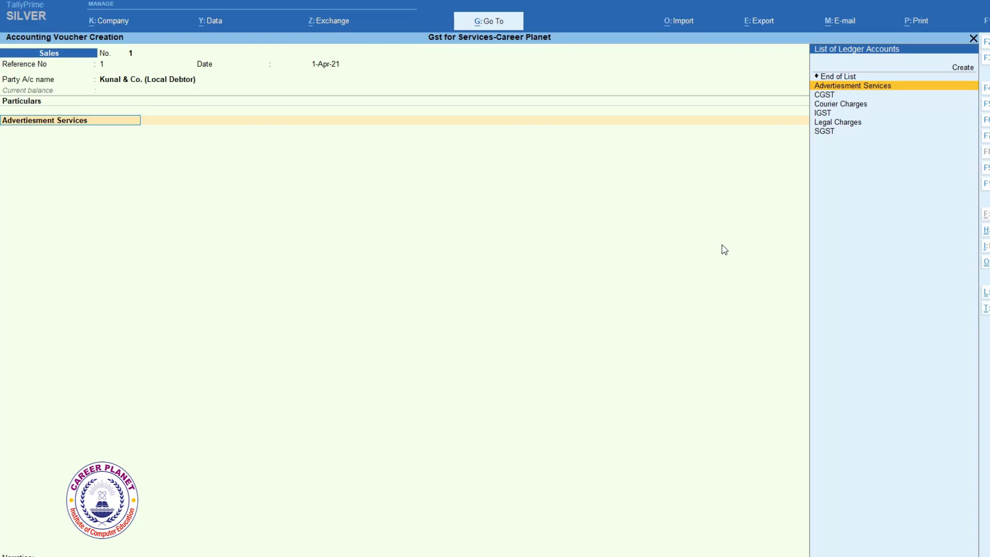
key("F12")
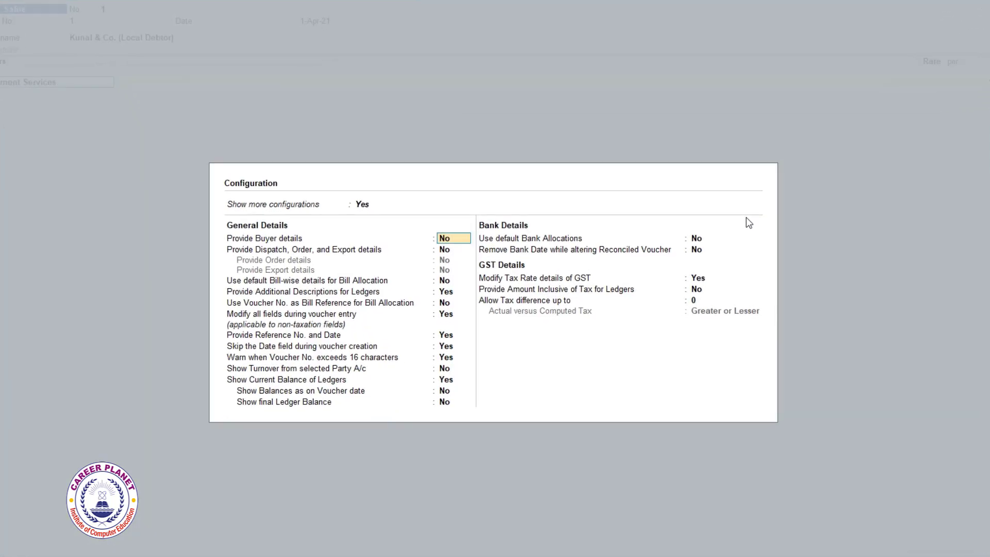
key("Down")
key("Down")
key("Down")
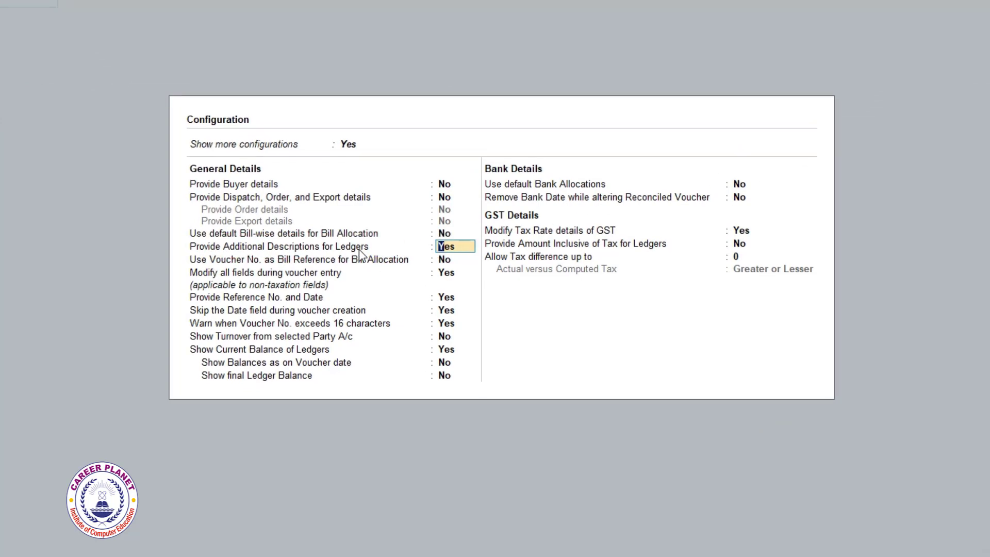
key("ctrl+a")
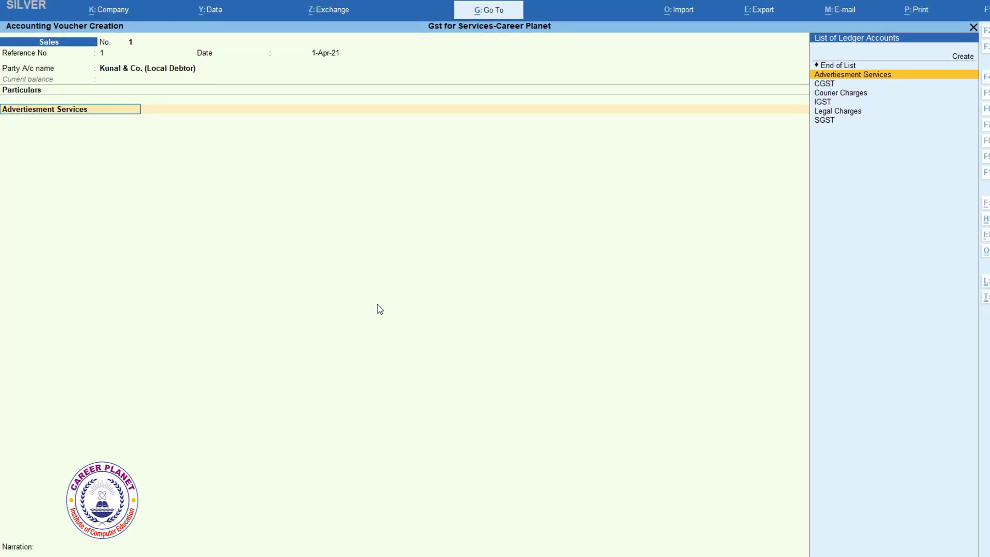
- Describe the Advertiesment Services line as "Raj. Pratrika", keeping the amount of 15,000 and the default tax classification
key("Return")
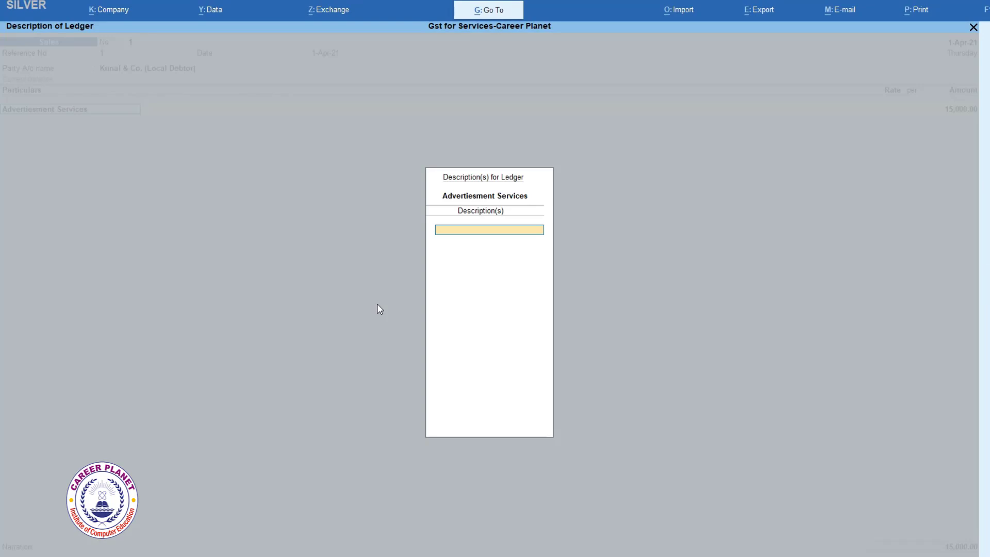
type("Raj. Pratrika")
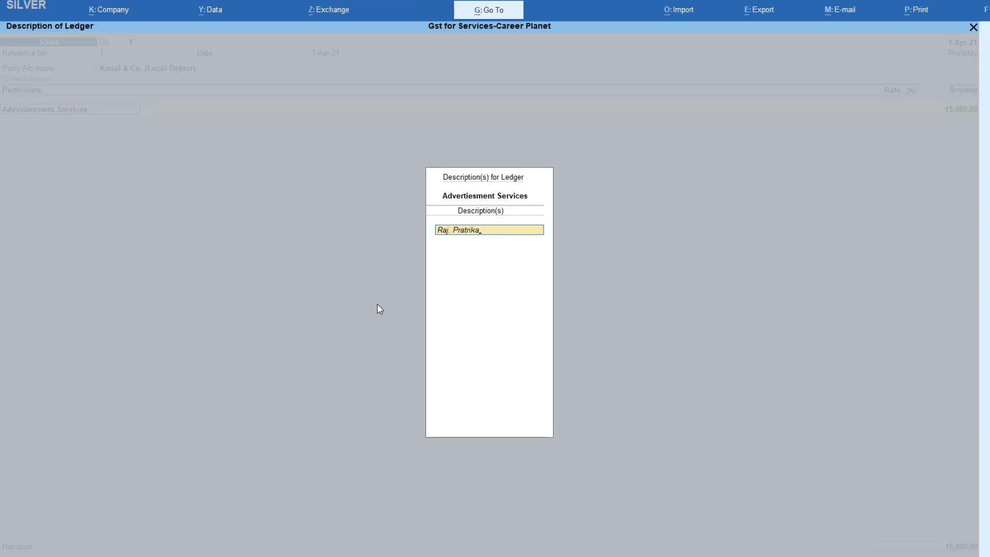
key("Return")
key("Return")
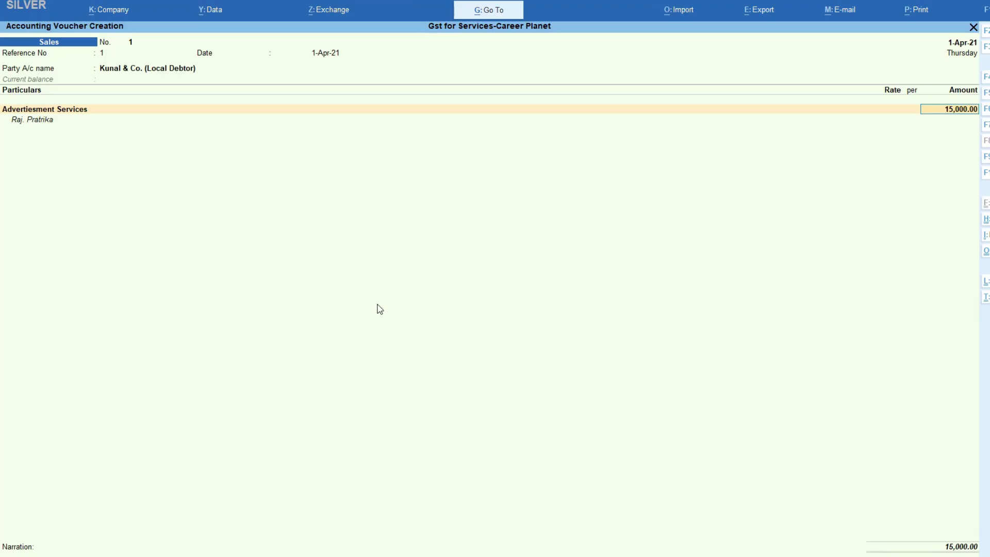
key("Return")
key("Return")
key("Return")
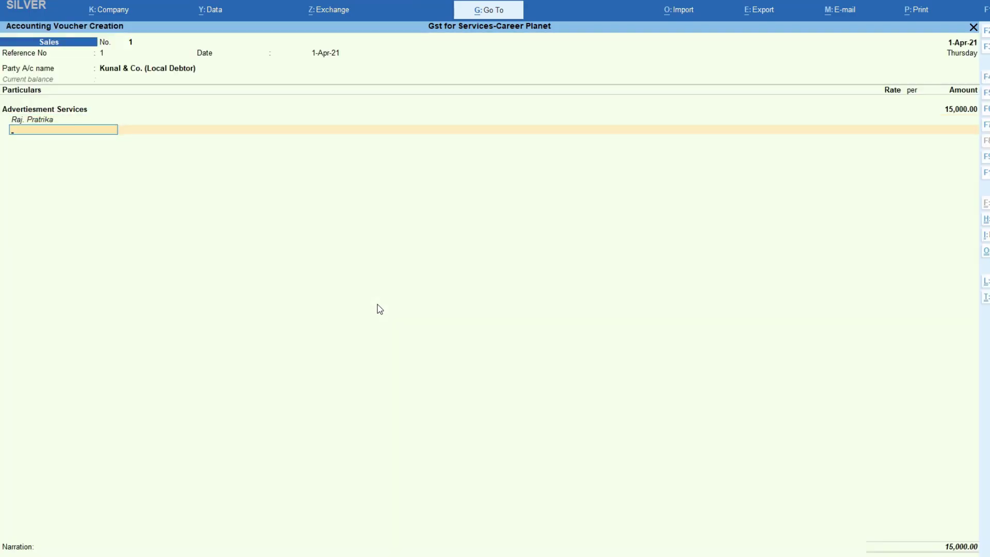
key("Return")
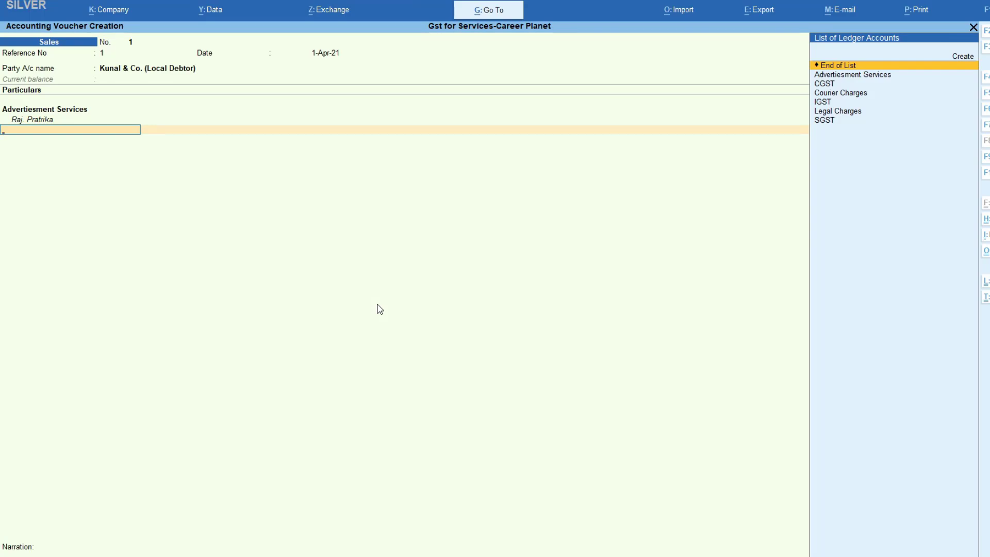
- Add the CGST and SGST ledgers to the sales voucher with empty descriptions, accepting their calculated amounts
type("c")
key("Down")
key("Up")
key("Return")
key("Return")
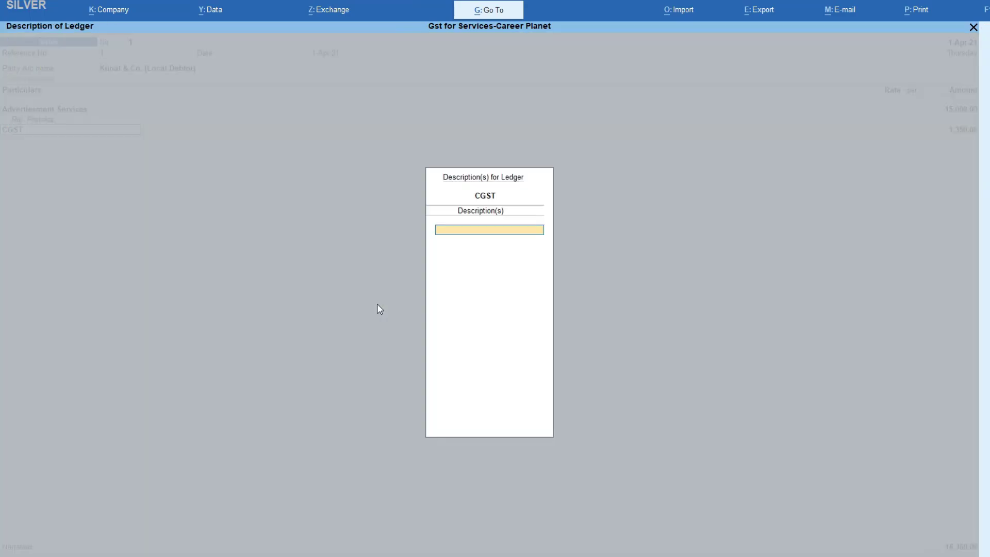
key("Return")
type("s")
key("Return")
key("Return")
key("Return")
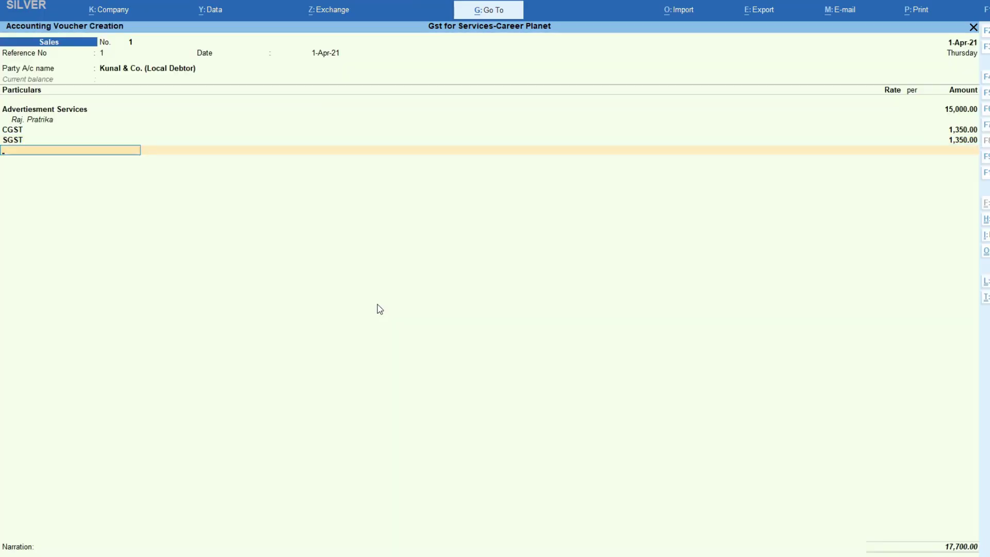
- Preview the sales voucher's printed Tax Invoice at enlarged size and examine its description, tax lines and totals
key("ctrl+p")
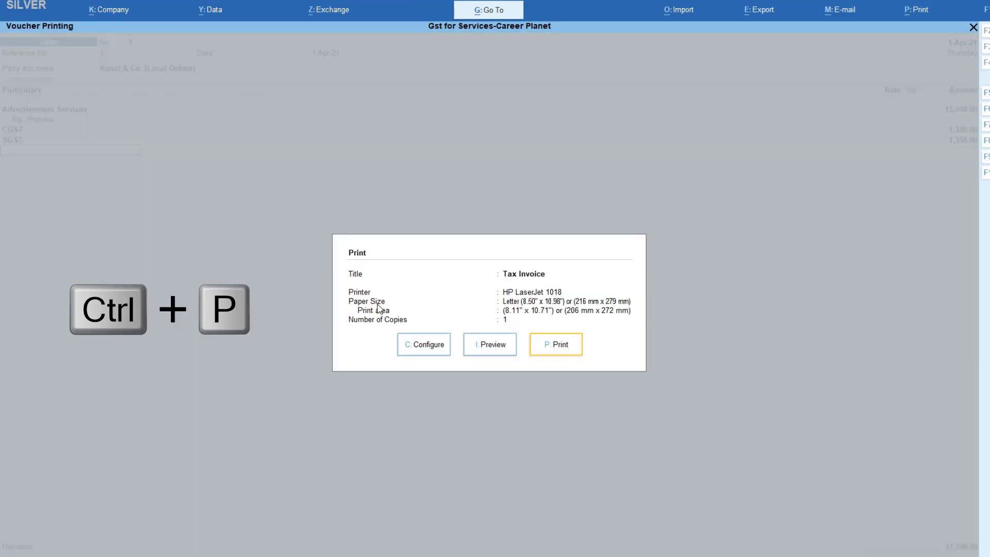
key("i")
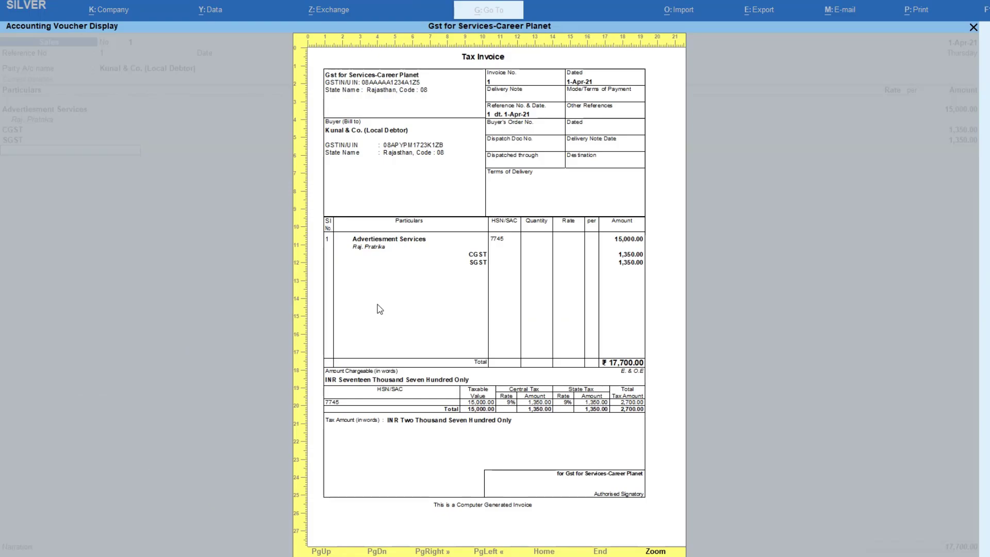
key("alt+z")
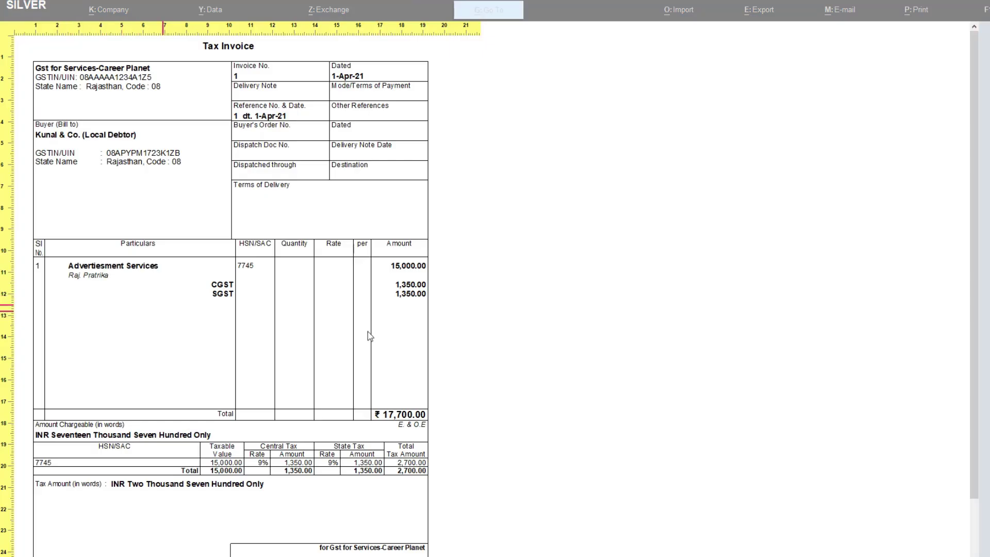
scroll(345, 408, "down", 2)
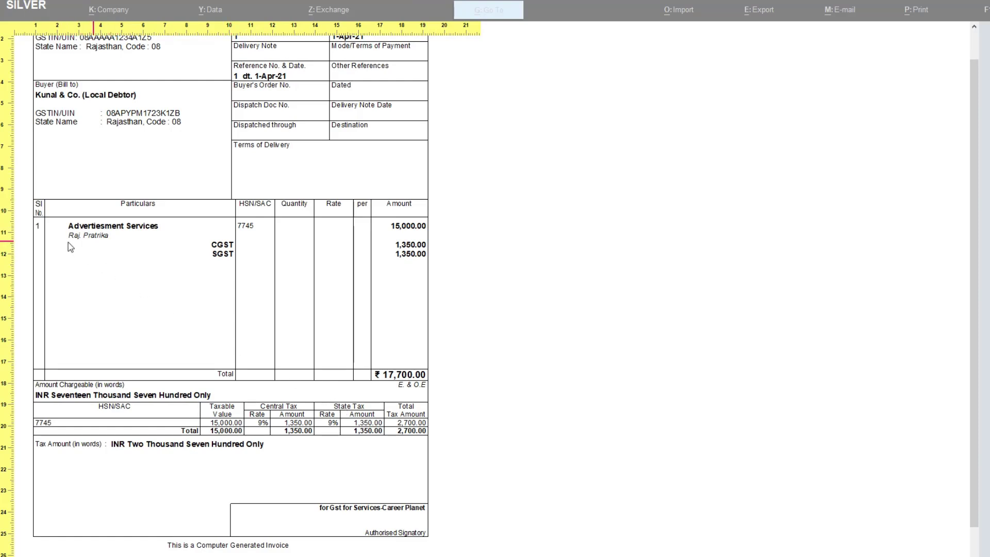
key("Escape")
key("Escape")
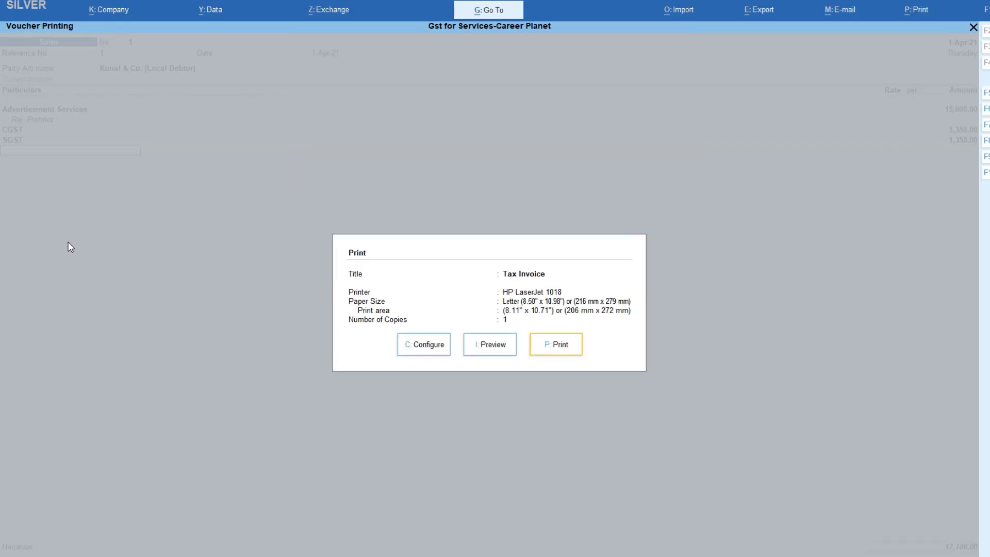
- Check the print configuration's Show Additional Descriptions for Ledgers option, keeping it at Yes, and save the sales voucher
left_click(416, 346)
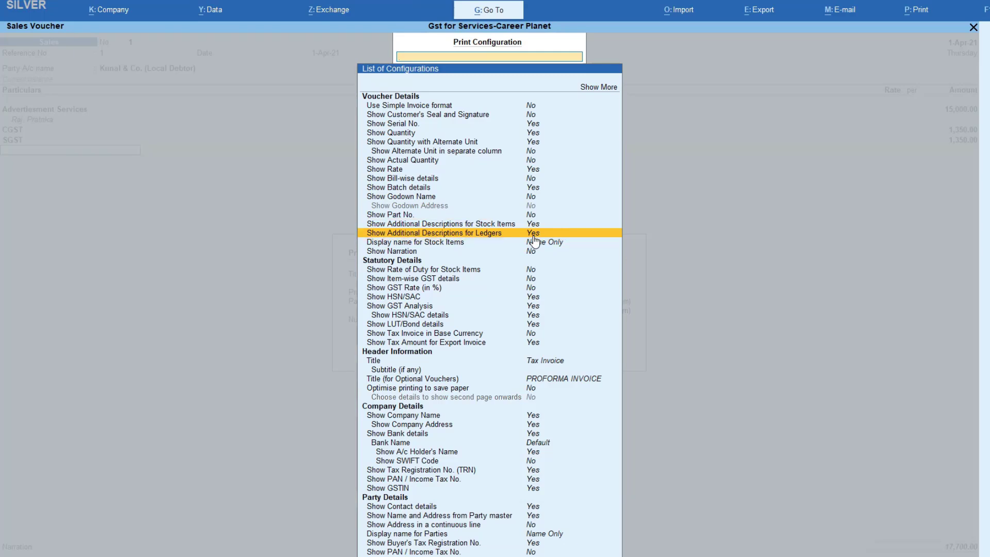
key("Escape")
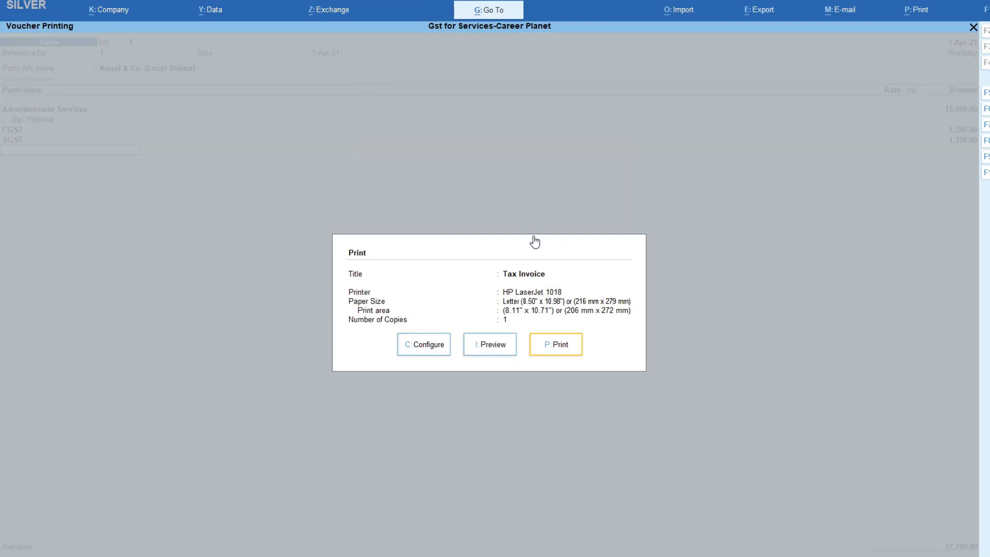
key("Escape")
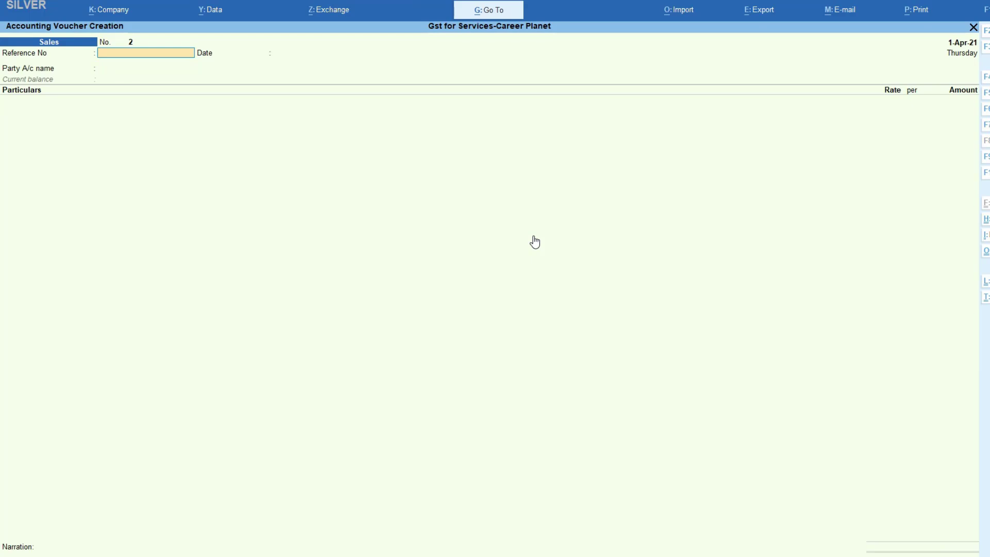
- Create a receipt voucher crediting Kunal & Co. (Local Debtor) with 17,700 against reference 1 and debiting HDFC BANK
key("F6")
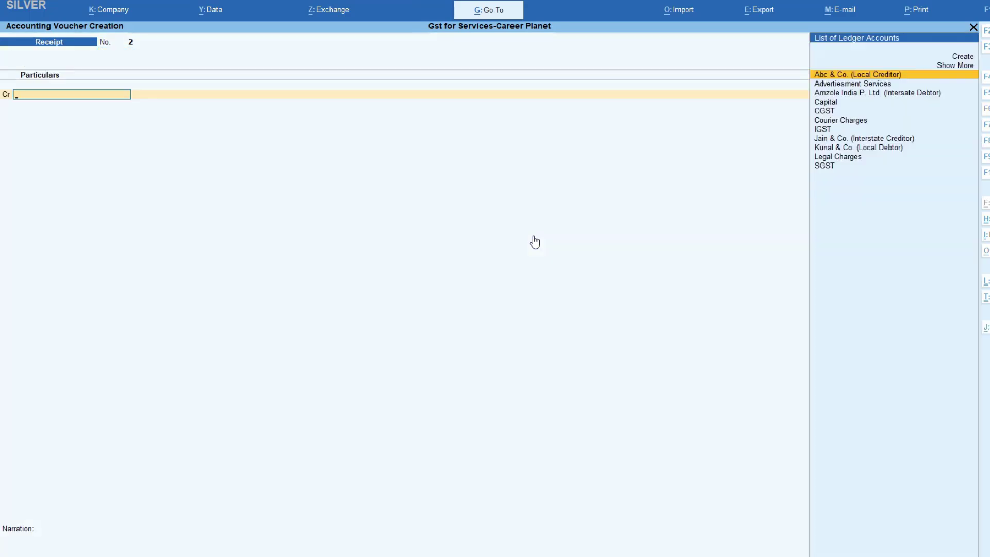
type("k")
key("Return")
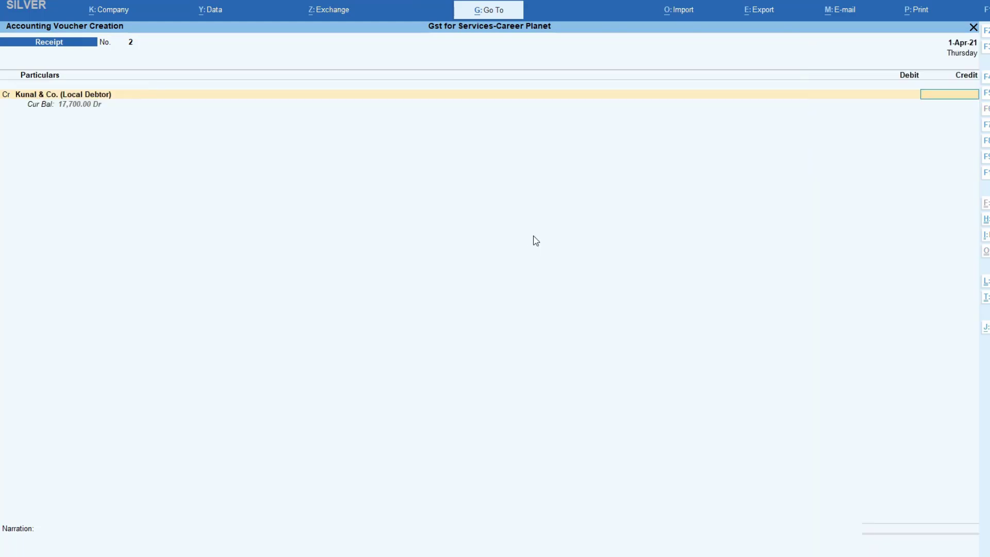
type("17,700")
key("Return")
key("Return")
key("Return")
key("Return")
key("Return")
key("Return")
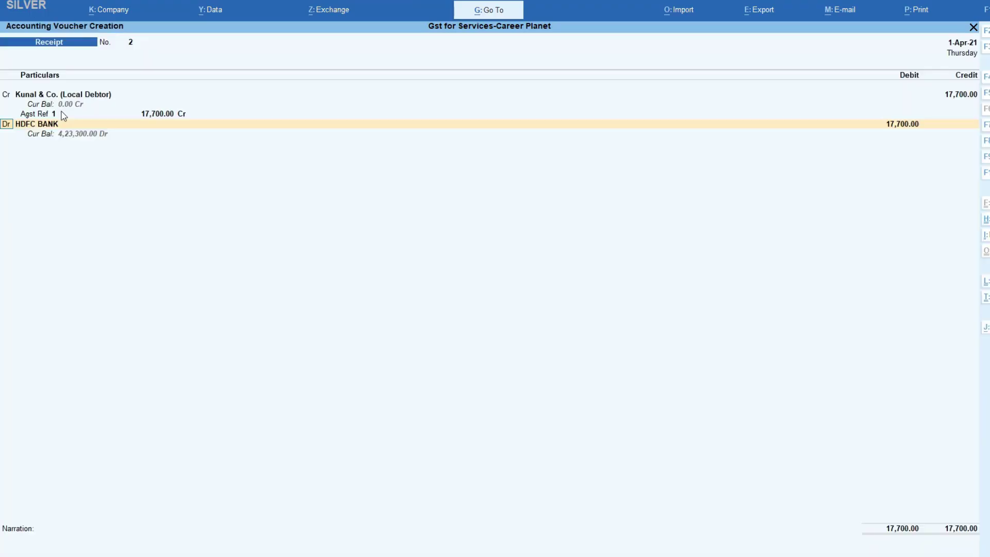
- Accept the HDFC BANK debit of 17,700 and save the receipt voucher without a narration
key("Return")
key("Return")
key("Return")
key("Return")
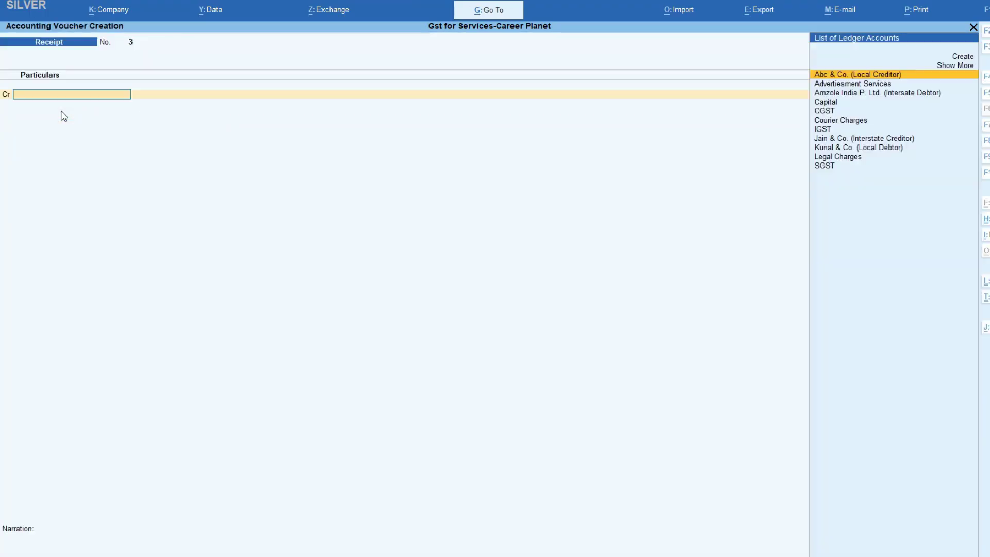
- Start a sales voucher with reference number 2 dated 1-Apr-21 for the party Amzole India P. Ltd. (Intersate Debtor)
key("F8")
type("2")
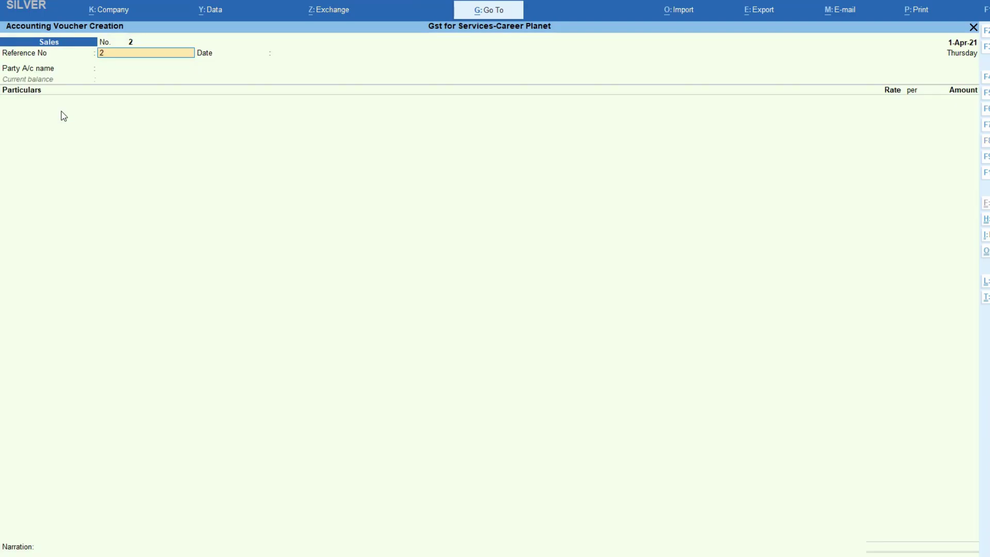
key("Return")
key("Return")
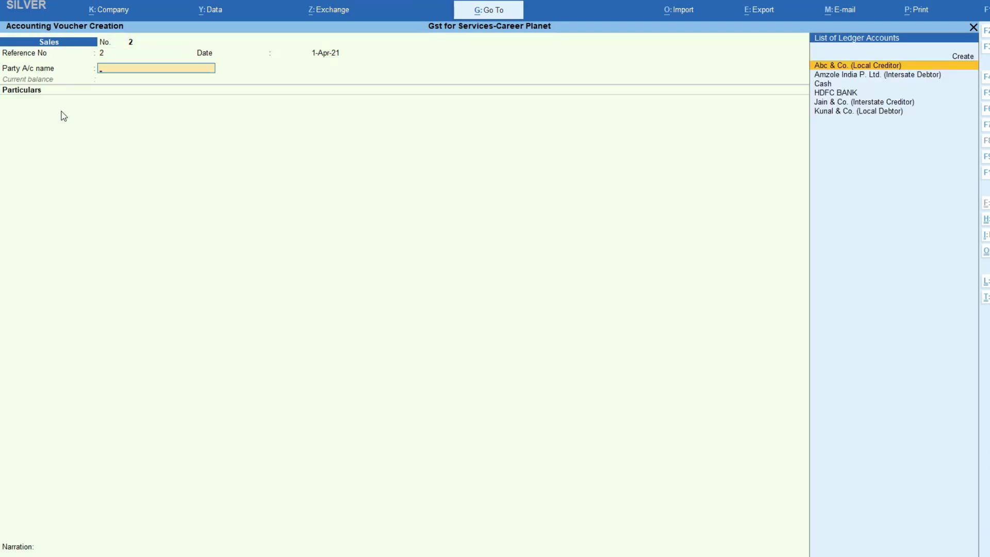
key("Down")
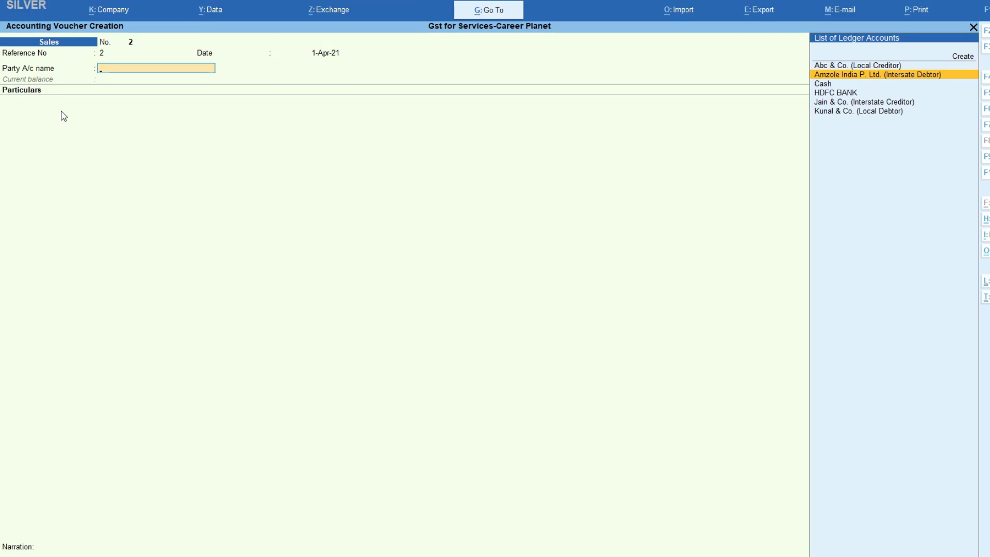
key("Return")
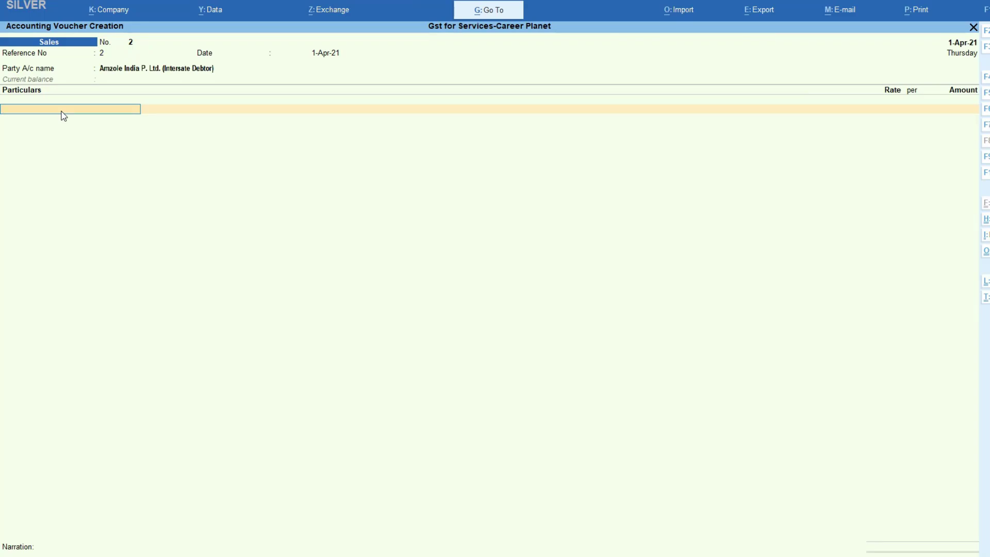
- Add the Advertiesment Services ledger with the descriptions "Time of India", "Bhasker", "TV" and "S.M.M."
key("Return")
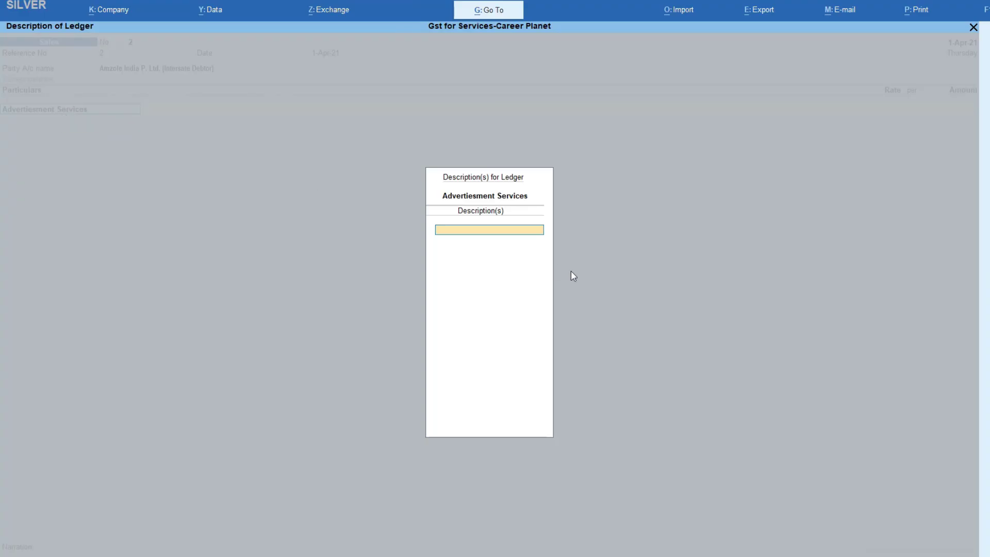
type("Time of India")
key("Return")
type("Bhasker")
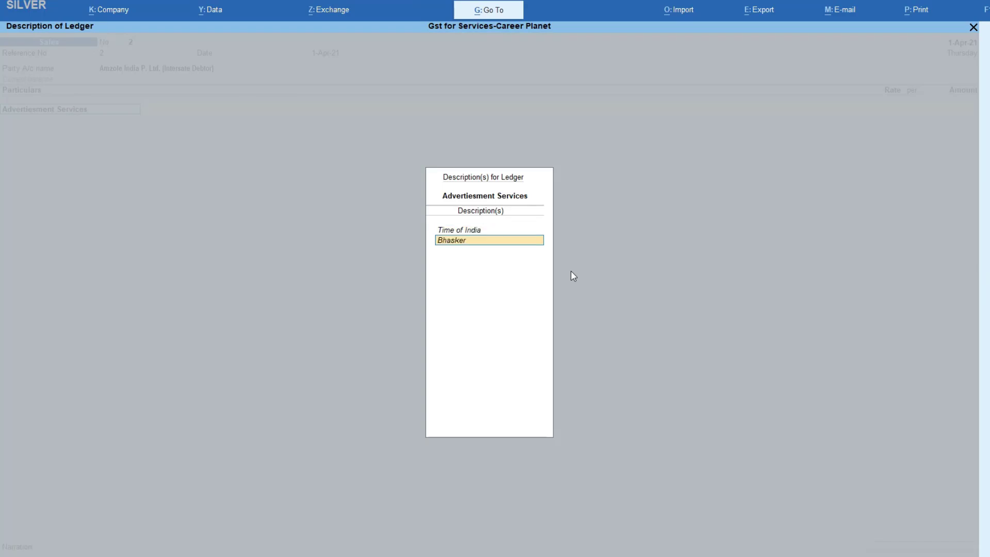
key("Return")
type("TV")
key("Return")
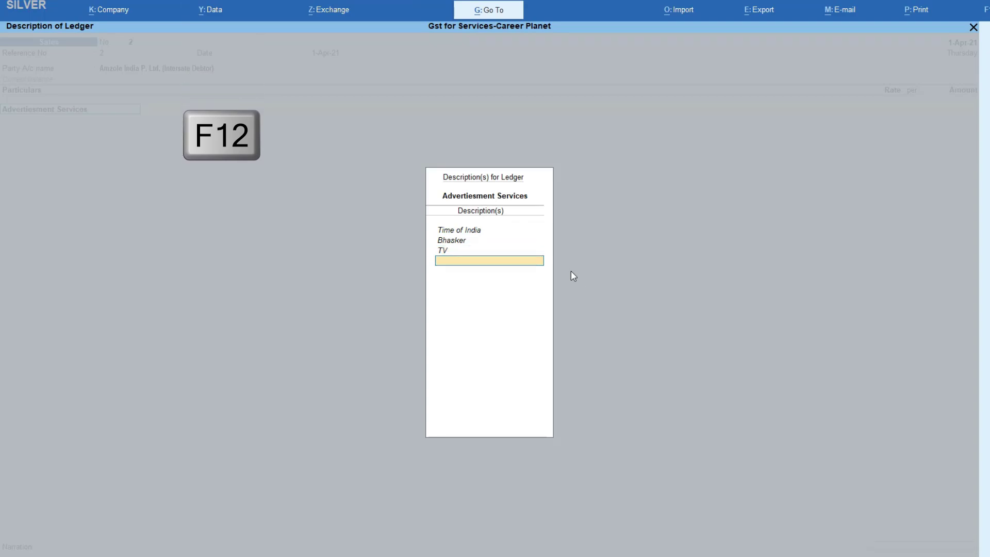
type("S.M.M.")
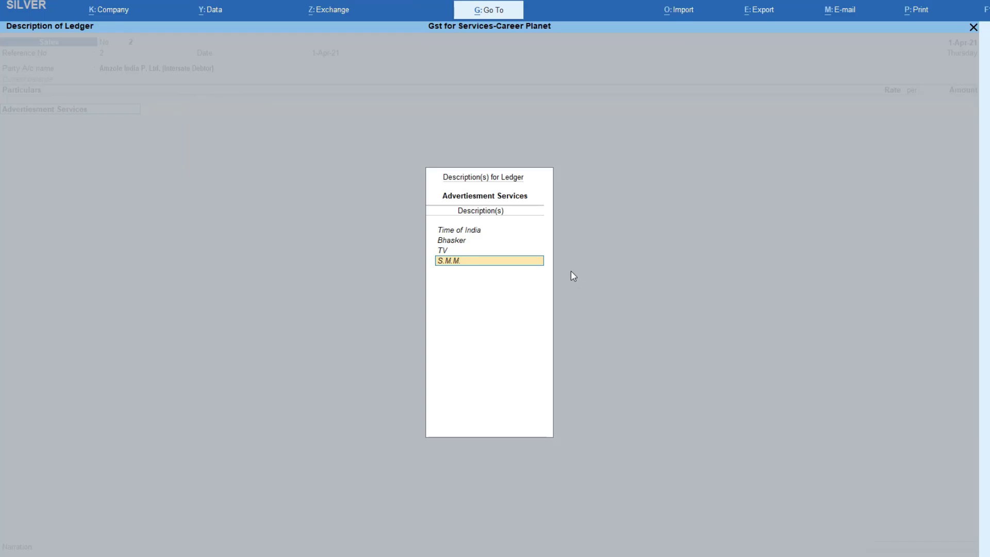
key("Return")
key("Return")
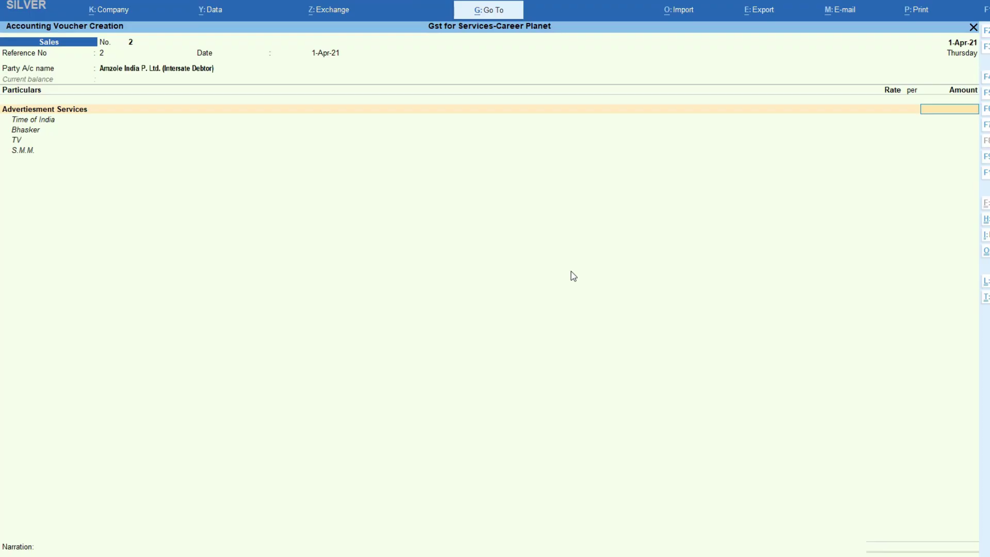
- Set the Advertiesment Services amount to 80,000, keeping its four description lines
type("80000")
key("Return")
key("Return")
key("Return")
key("Return")
key("Return")
key("Return")
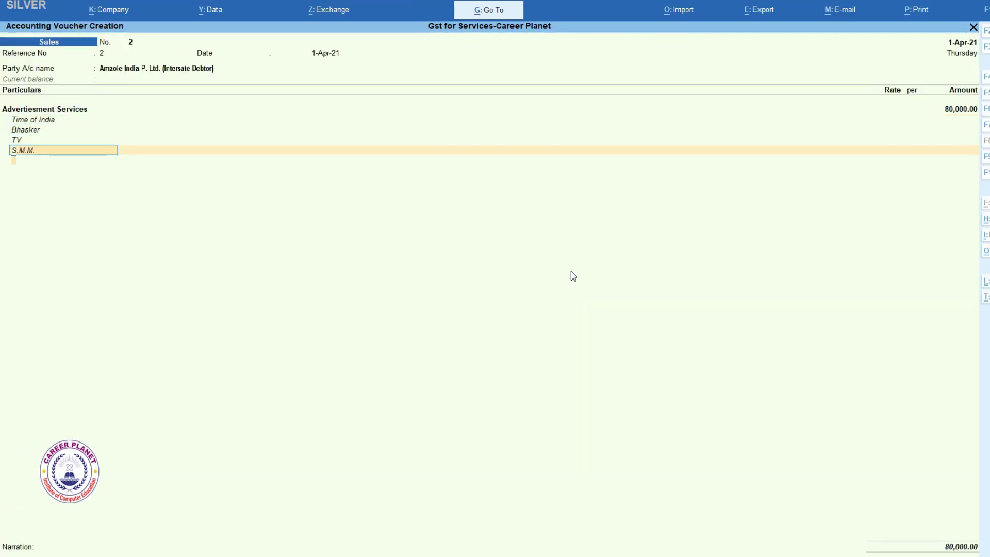
key("Return")
- Add the IGST ledger with its calculated amount and save the sales voucher, accepting the remaining defaults
type("i")
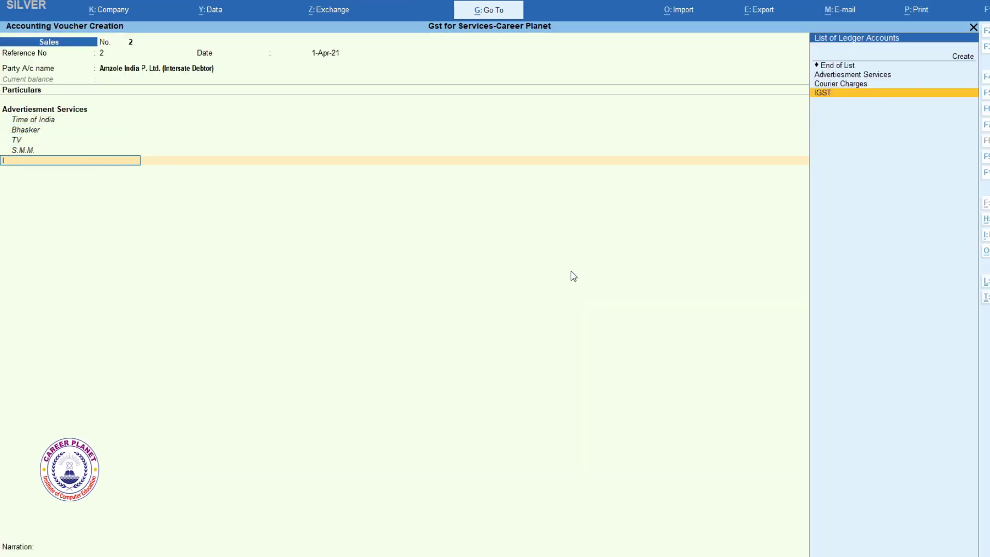
key("Return")
key("Return")
key("Return")
key("Return")
key("Return")
key("Return")
key("Return")
key("Return")
key("Return")
key("Return")
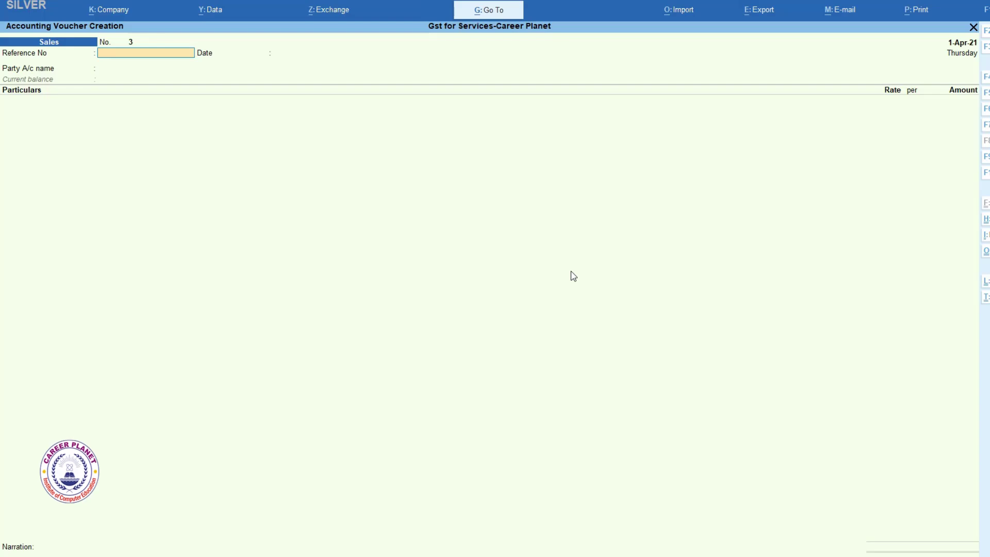
- Create a receipt voucher crediting Amzole India P. Ltd. (Intersate Debtor) with 94,400 against reference 2 and debiting HDFC BANK
key("F6")
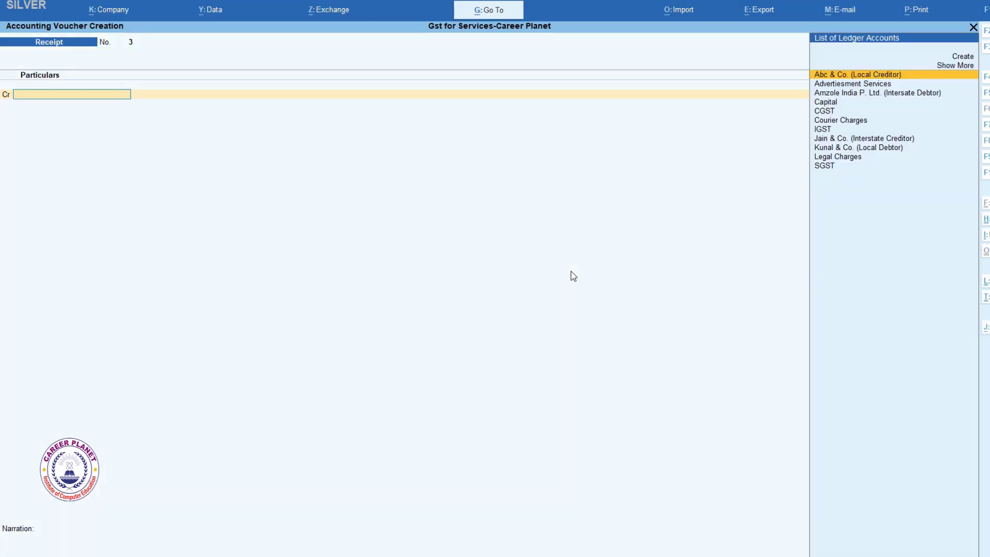
key("Down")
key("Down")
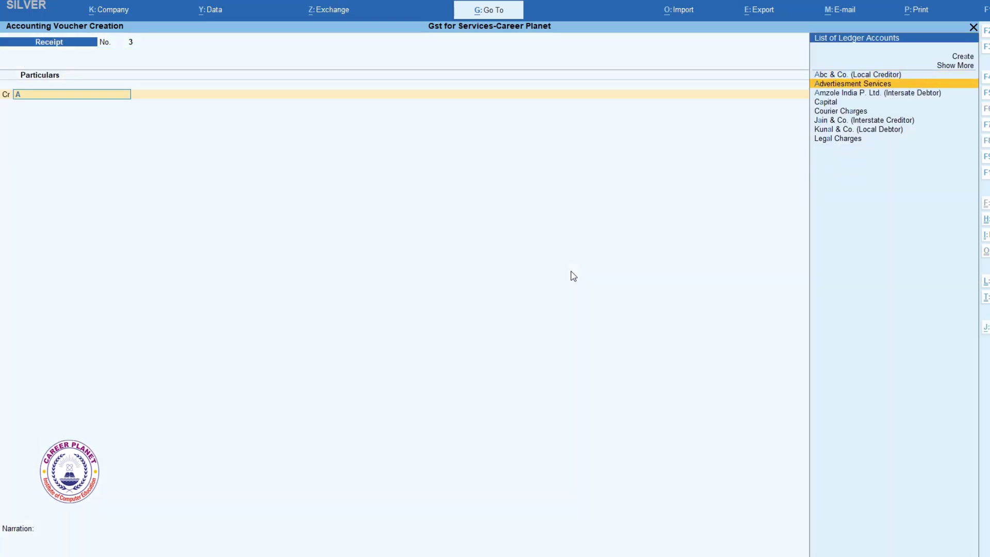
key("Return")
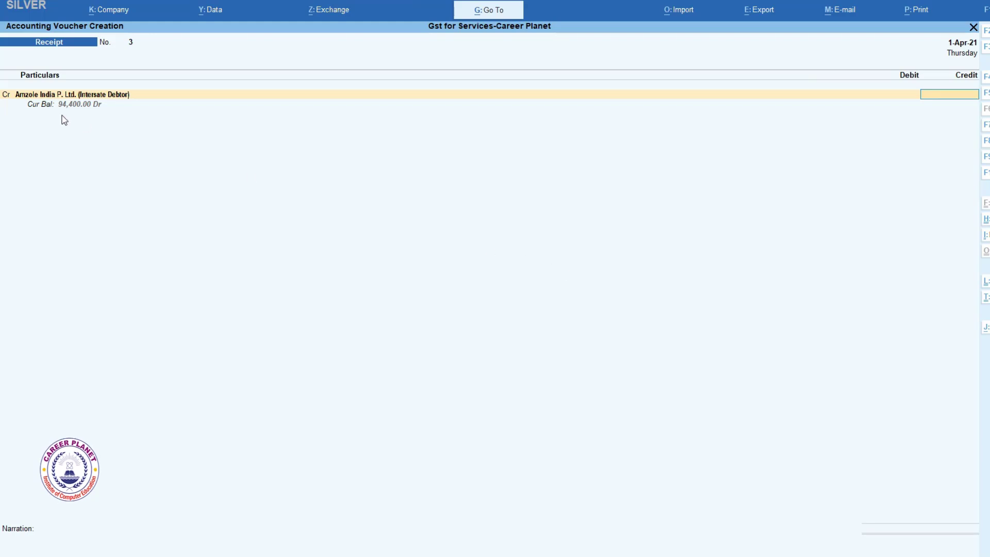
type("94,400")
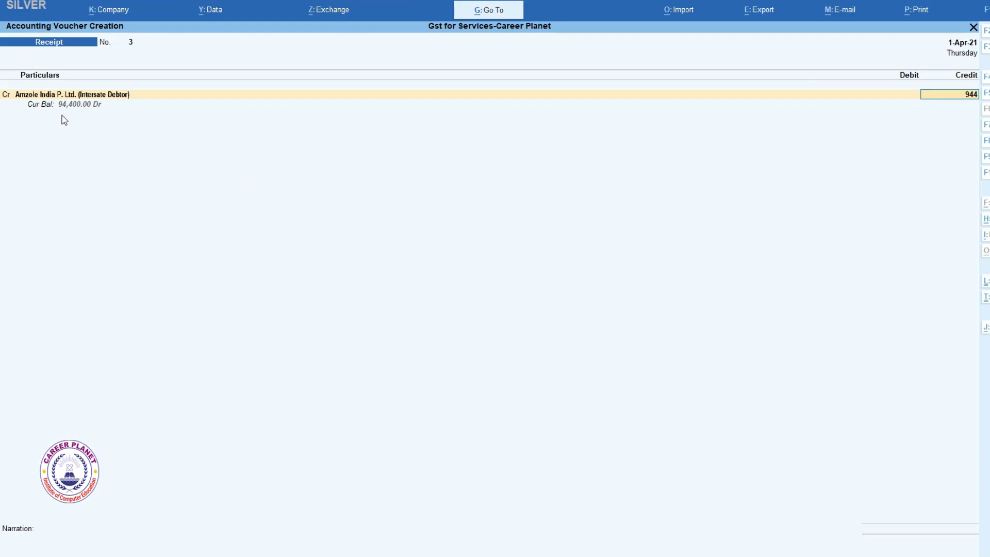
key("Return")
key("Return")
key("Return")
key("Return")
key("Return")
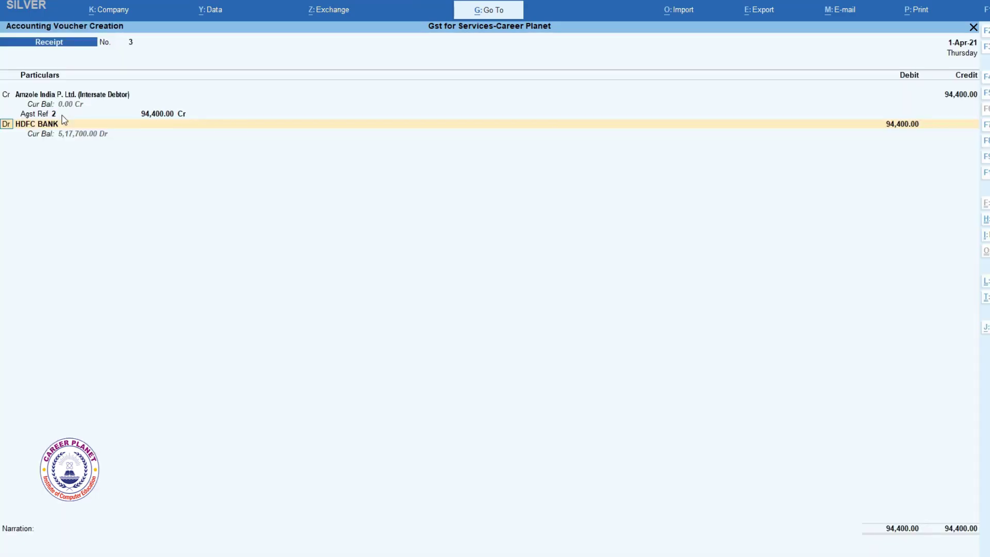
- Accept the Cheque/DD bank allocation for HDFC BANK with empty instrument number and bank name, and save the receipt without a narration
key("Return")
key("Return")
key("Return")
key("Return")
key("Return")
key("Return")
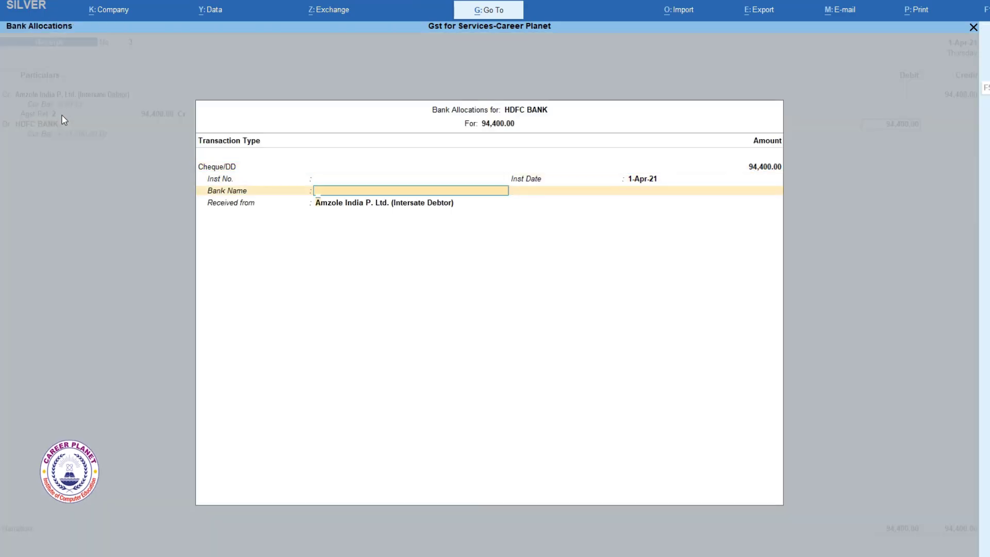
key("Return")
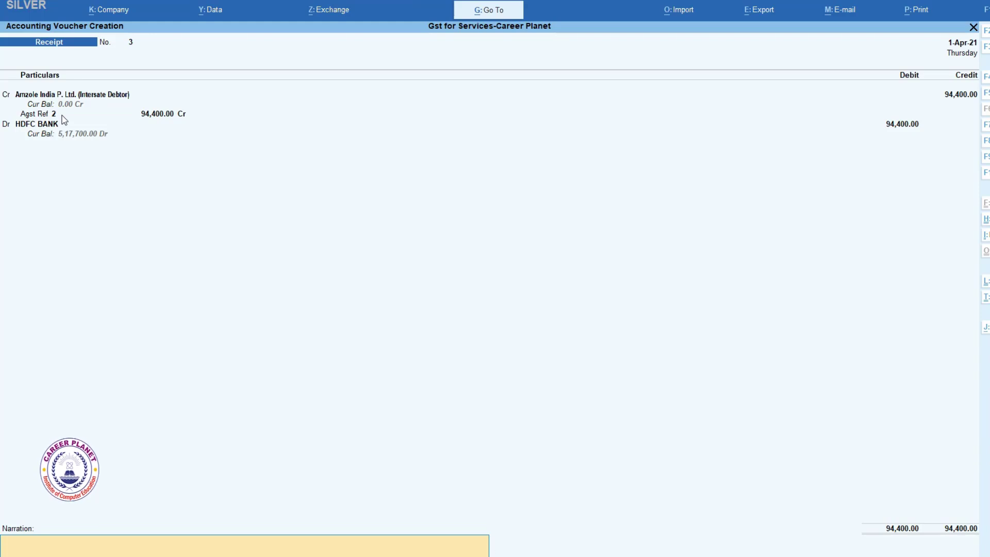
key("Return")
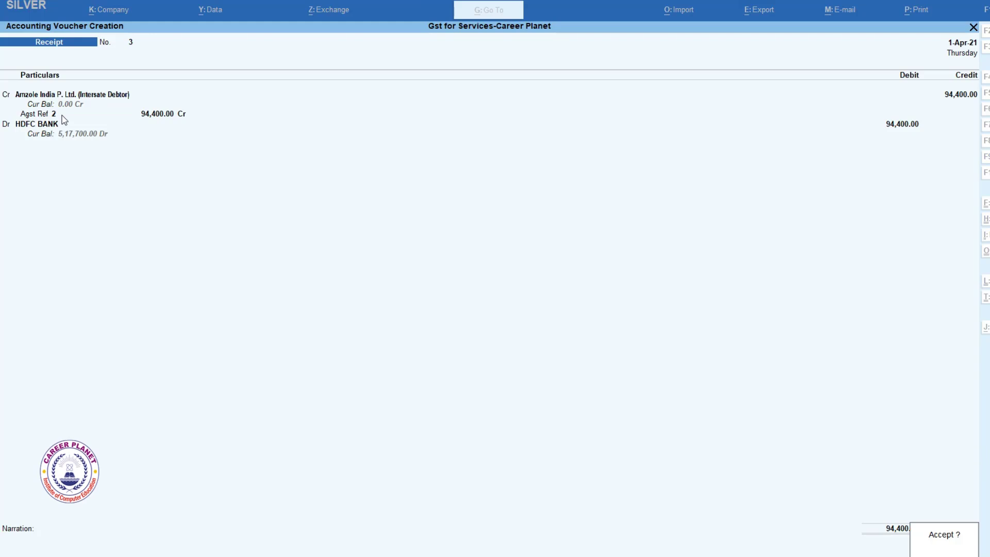
key("Return")
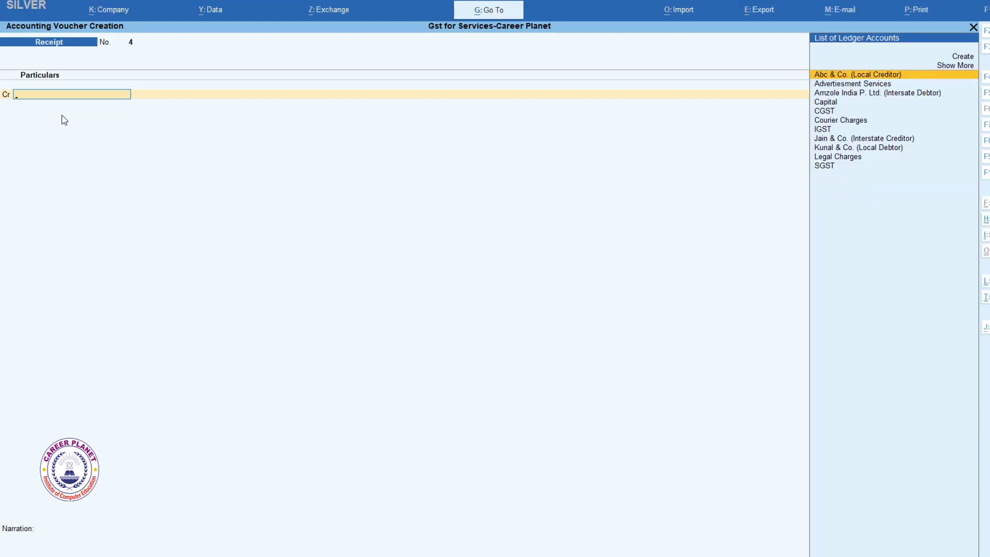
- Leave voucher entry and open the list of GST reports
key("Escape")
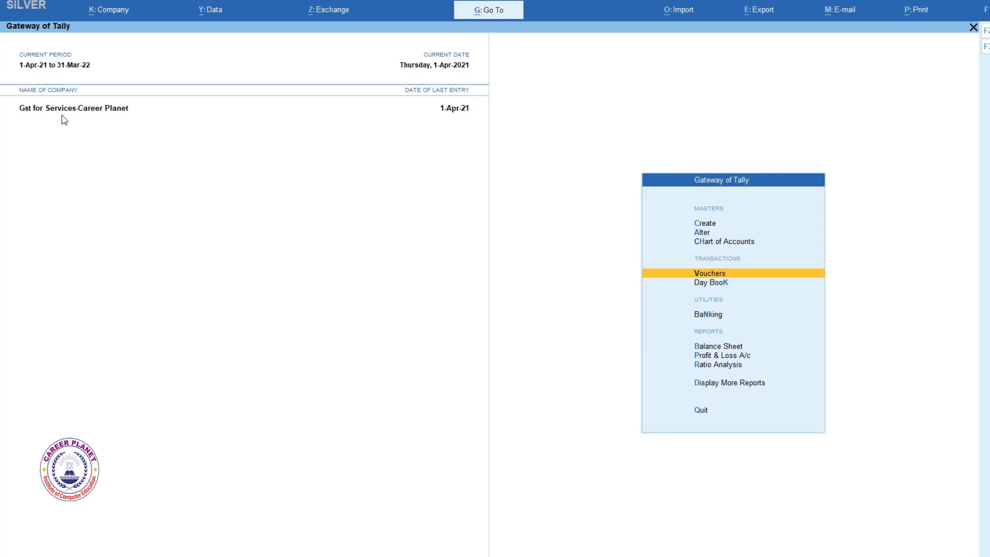
key("Down")
key("Down")
key("Down")
key("Down")
key("Down")
key("Down")
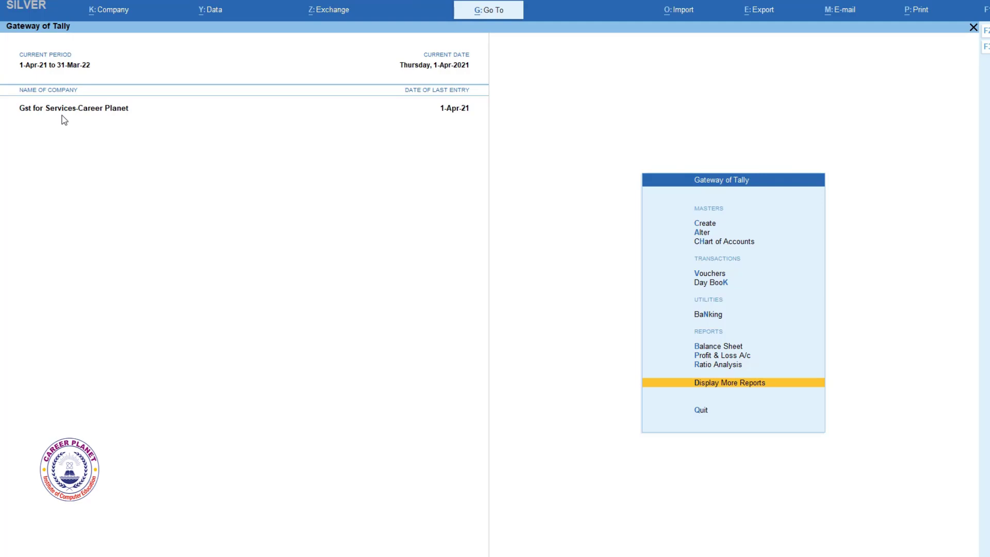
key("Return")
key("Down")
key("Down")
key("Down")
key("Down")
key("Down")
key("Down")
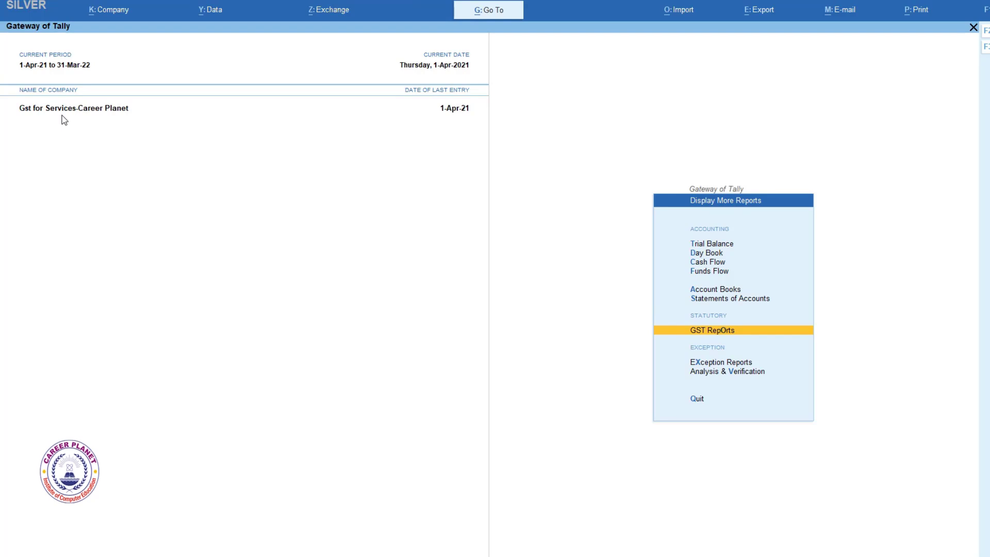
key("Return")
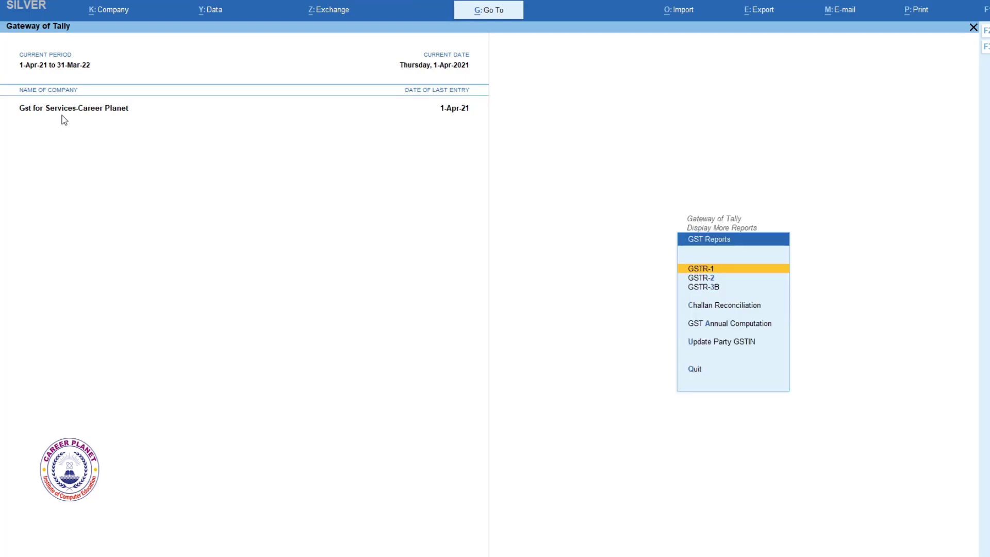
- Open the GSTR-1 report and examine the taxable amount and tax of the B2B invoices
key("Down")
key("Down")
key("Up")
key("Up")
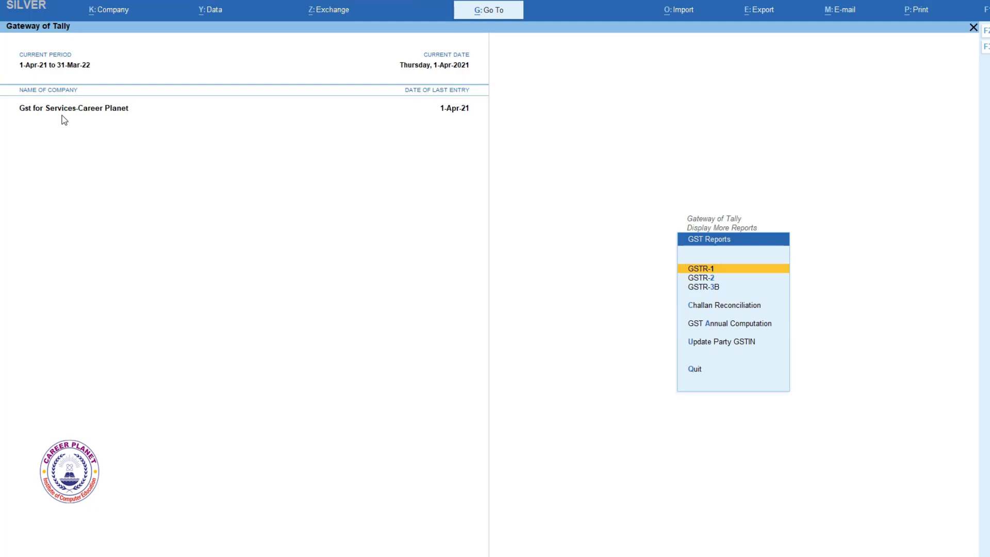
key("Return")
key("Down")
key("Down")
key("Down")
key("Down")
key("Down")
key("Down")
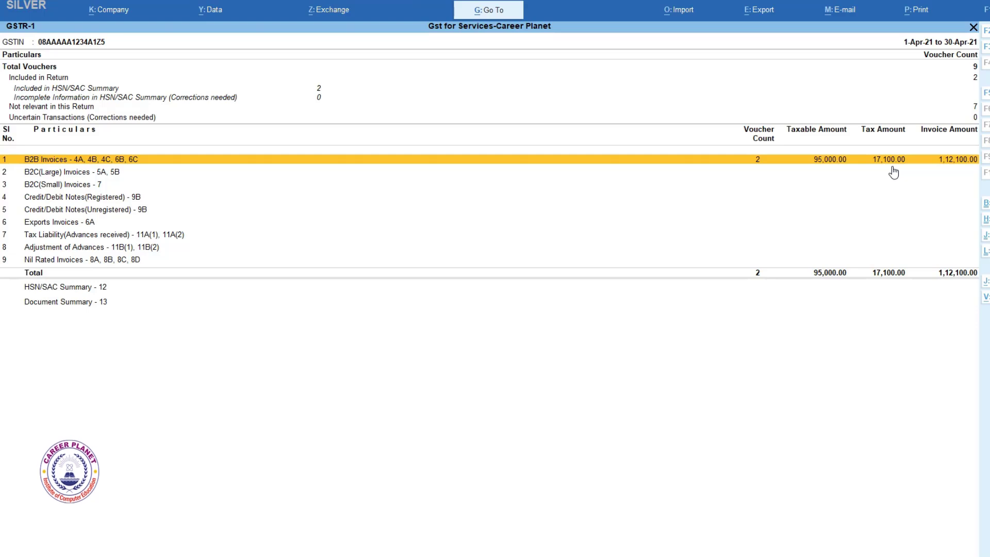
- Open the GSTR-2 report and examine the tax and available ITC of the B2B invoices
key("Escape")
key("Down")
key("Return")
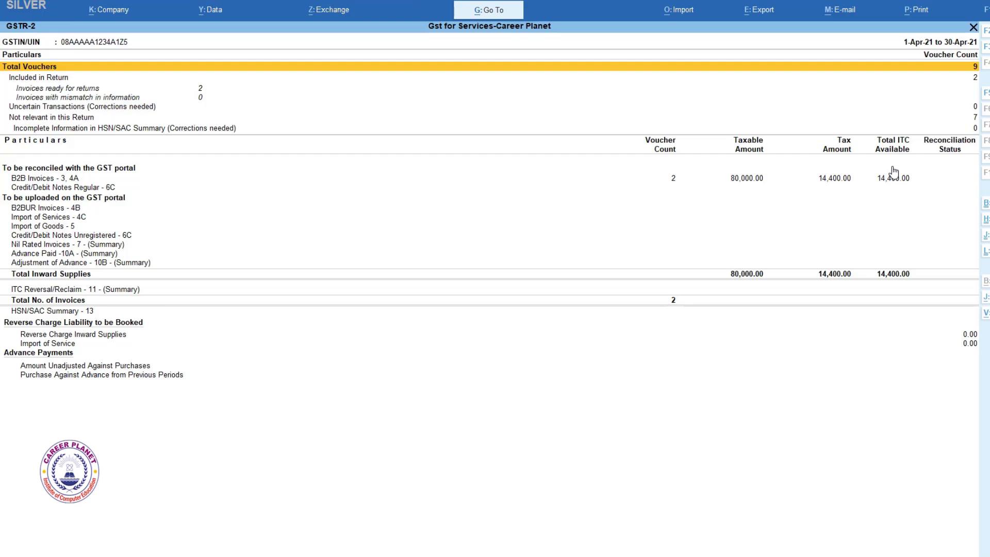
key("Down")
key("Down")
key("Down")
key("Down")
key("Down")
key("Down")
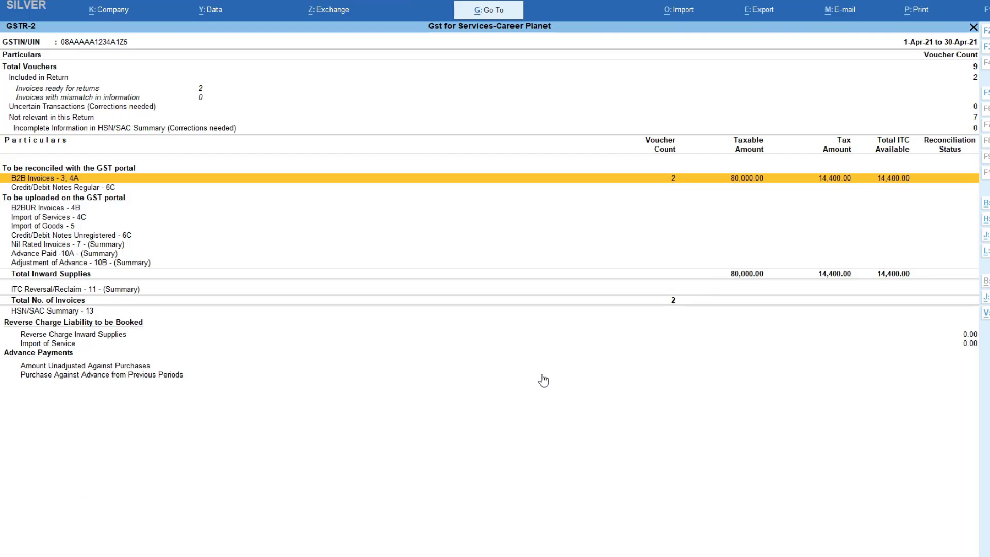
- Open the GSTR-3B report and examine the tax on outward supplies and the Eligible ITC
key("Escape")
key("Down")
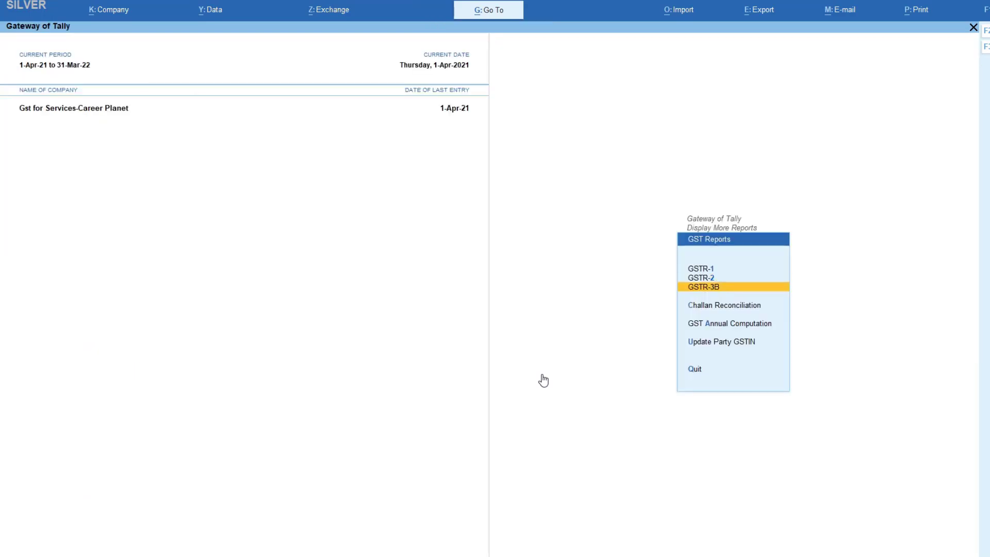
key("Return")
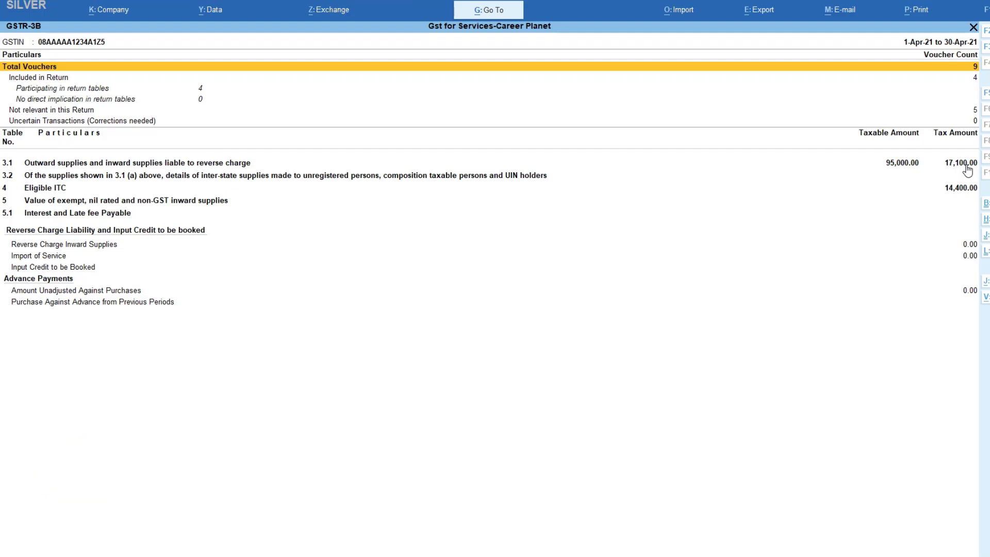
left_click(962, 189)
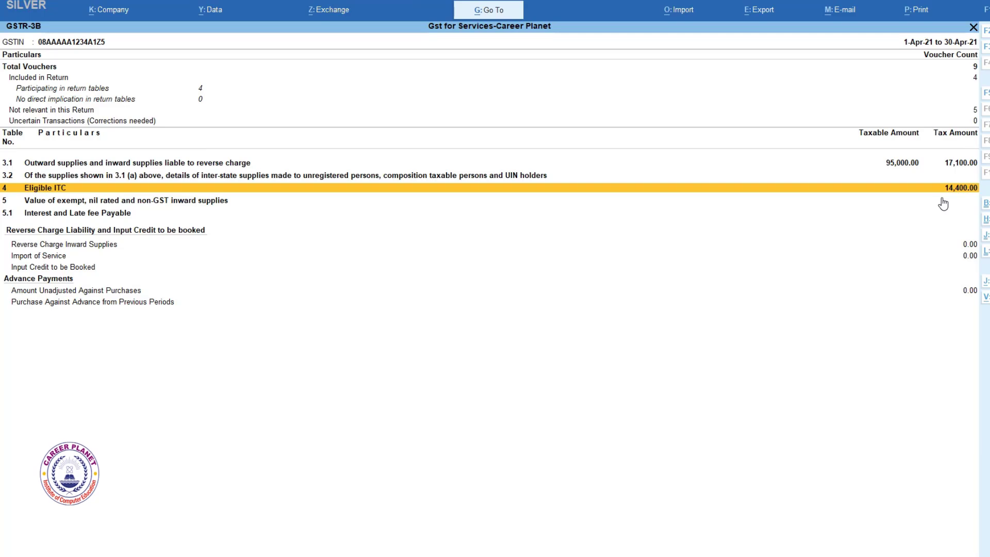
key("ctrl+n")
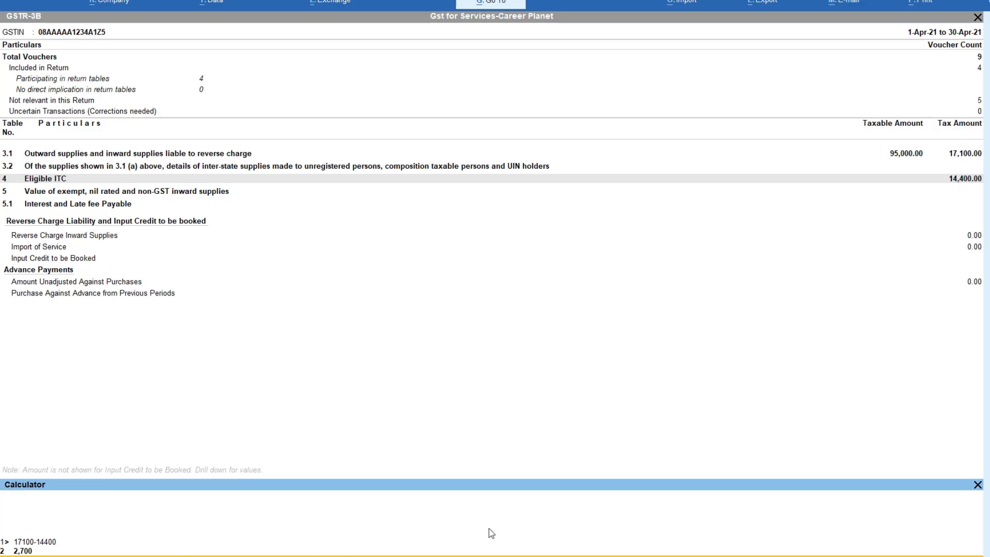
left_click(978, 486)
key("Escape")
key("Escape")
key("Escape")
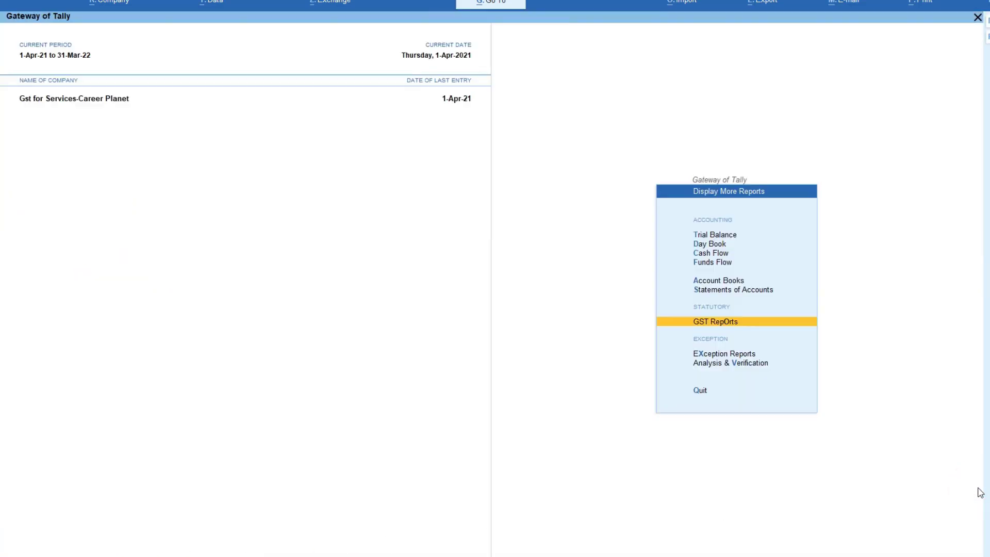
- Open the Balance Sheet in detailed form and examine the ledgers of the Duties & Taxes group
key("Up")
key("Up")
key("Up")
key("Return")
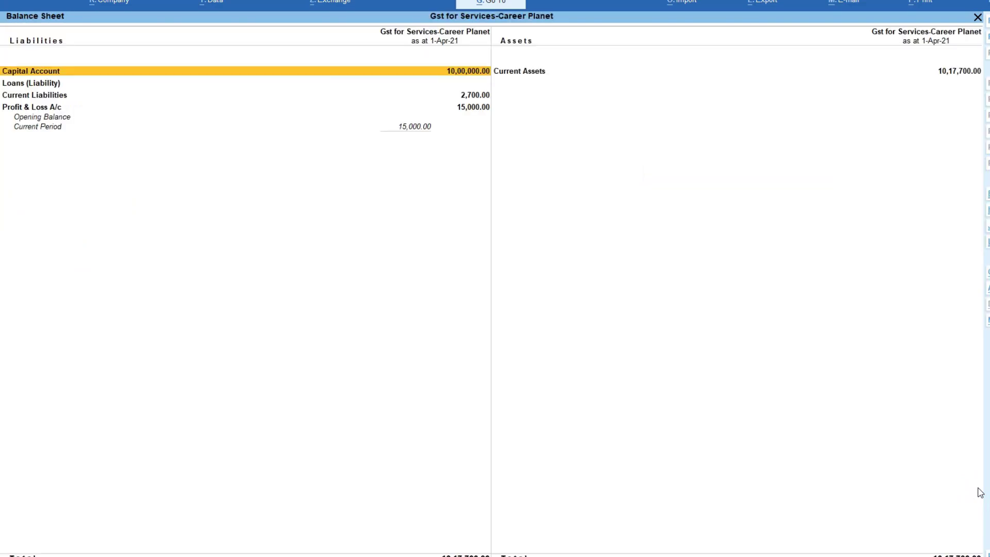
key("Down")
key("Down")
key("Down")
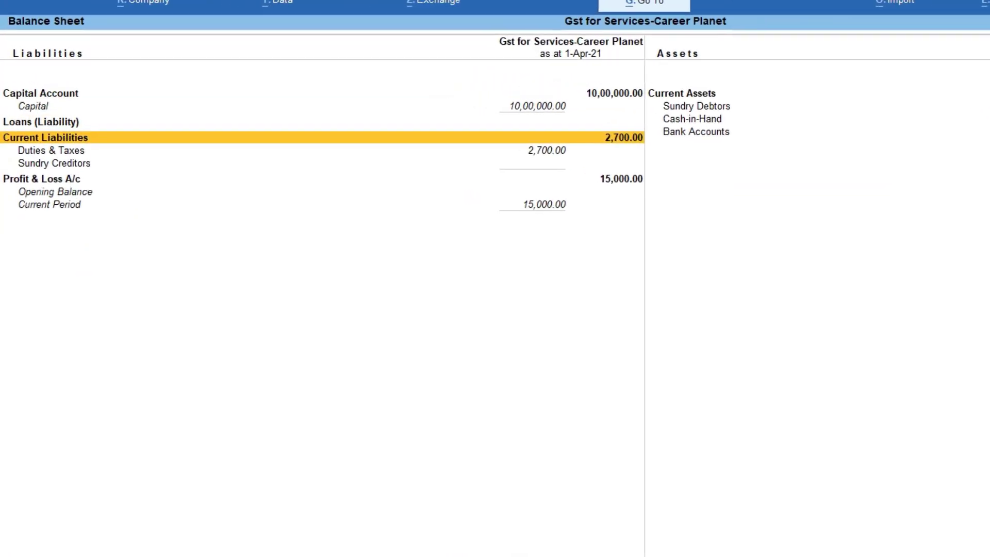
key("Down")
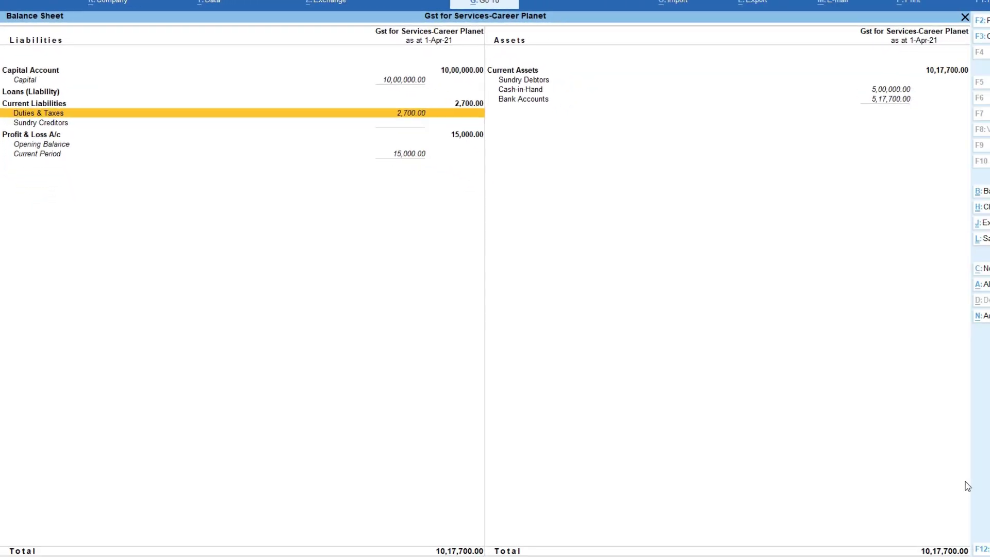
key("Return")
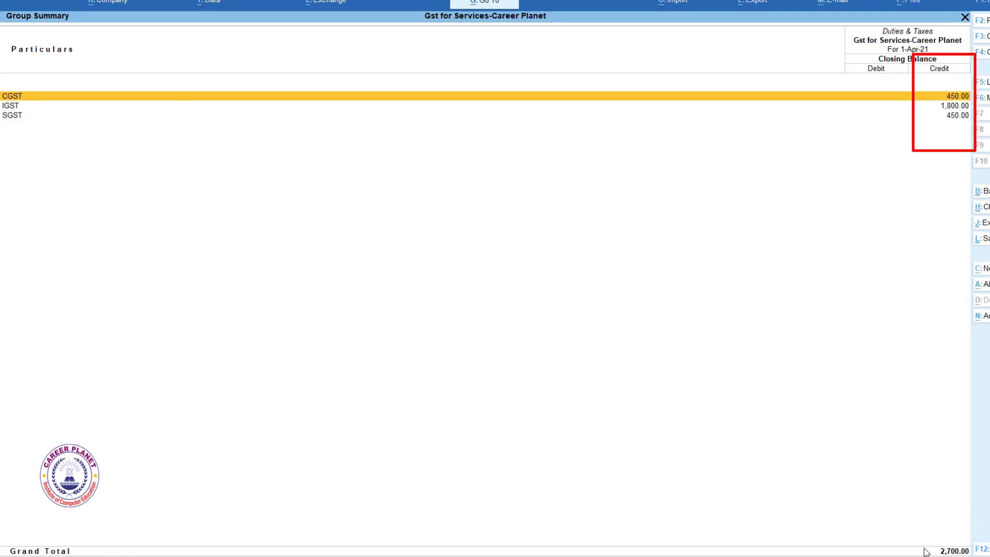
- Open the Profit & Loss A/c and expand it to detailed format
key("Escape")
key("Down")
key("Down")
key("Return")
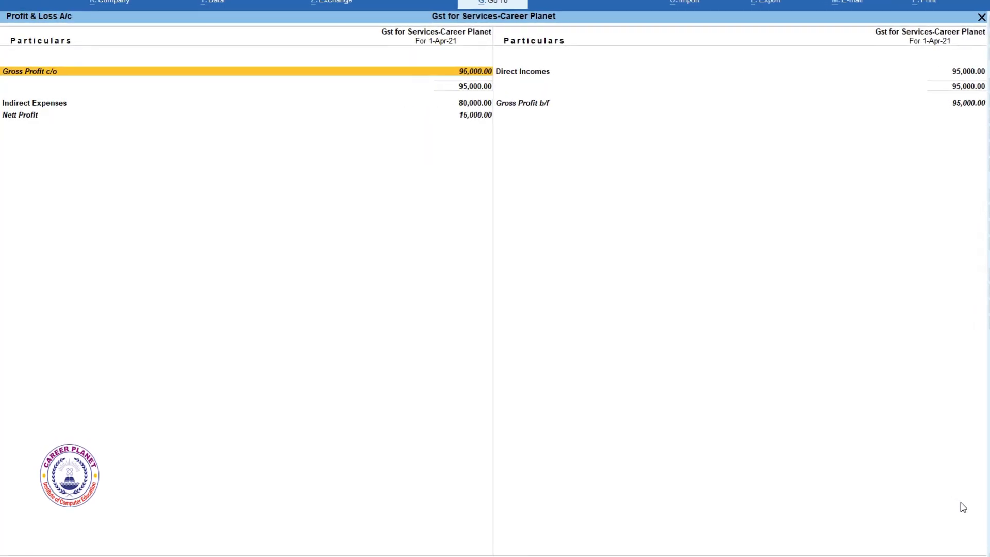
key("alt+f5")
- Examine the direct incomes, indirect expenses and nett profit lines of the Profit & Loss A/c
key("Right")
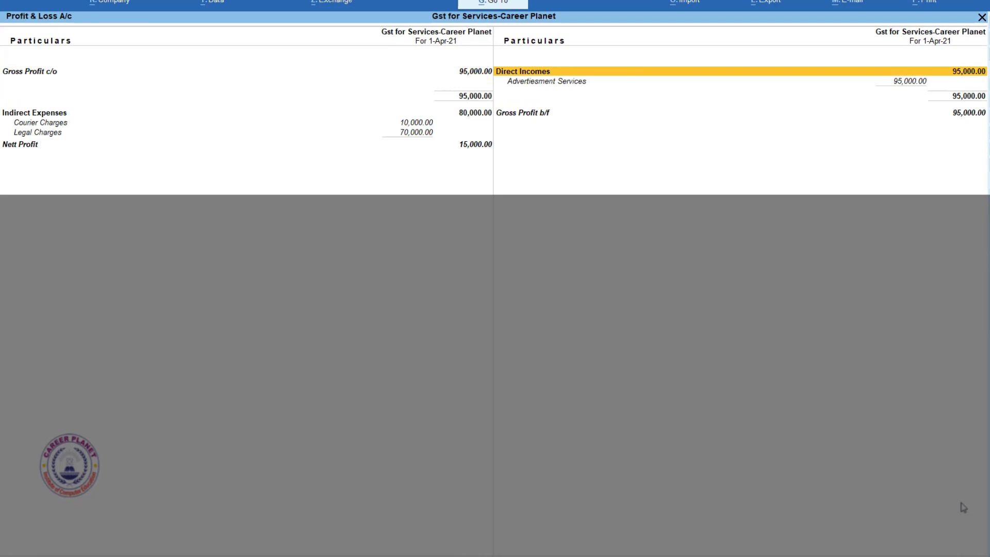
key("Down")
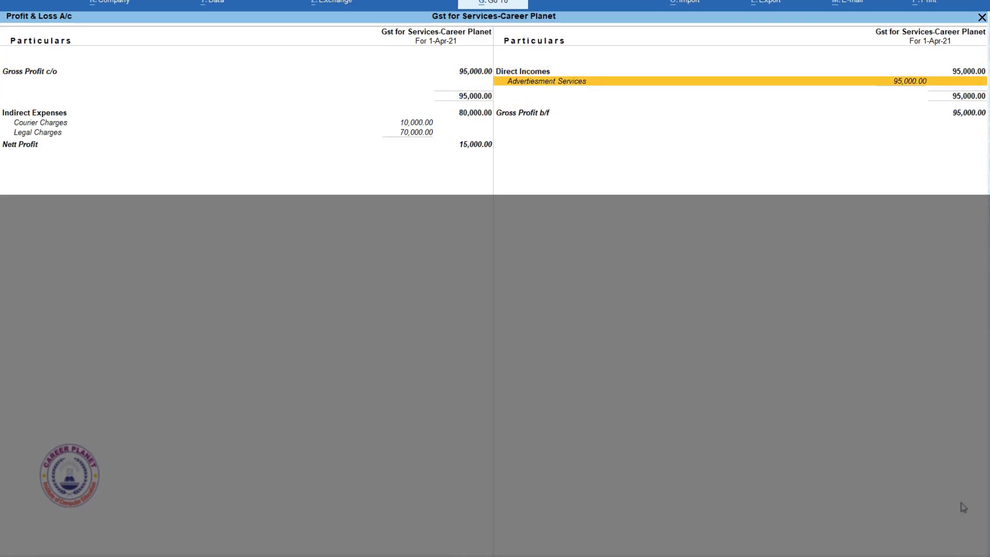
key("Left")
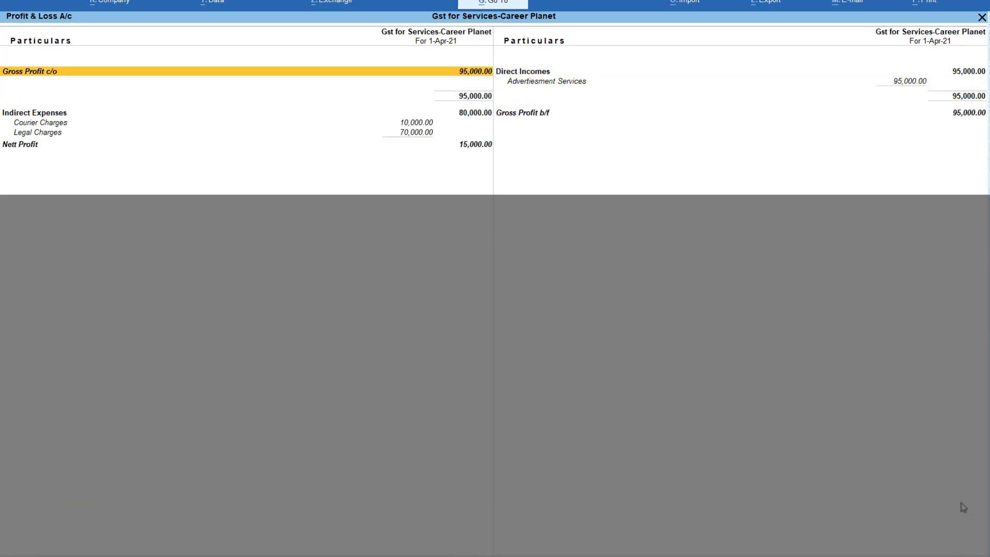
key("Down")
key("Down")
key("Down")
key("Down")
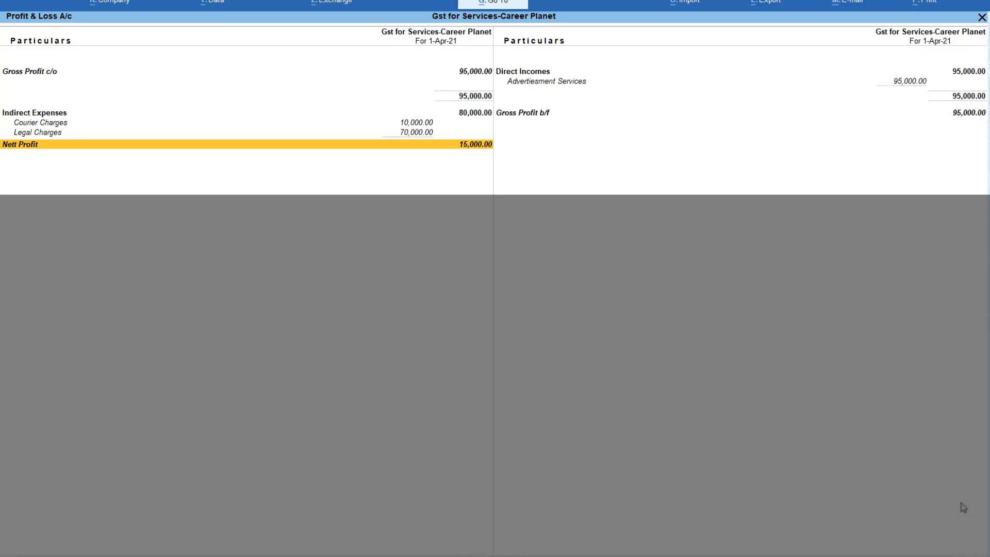
key("Up")
key("Up")
key("Up")
key("Up")
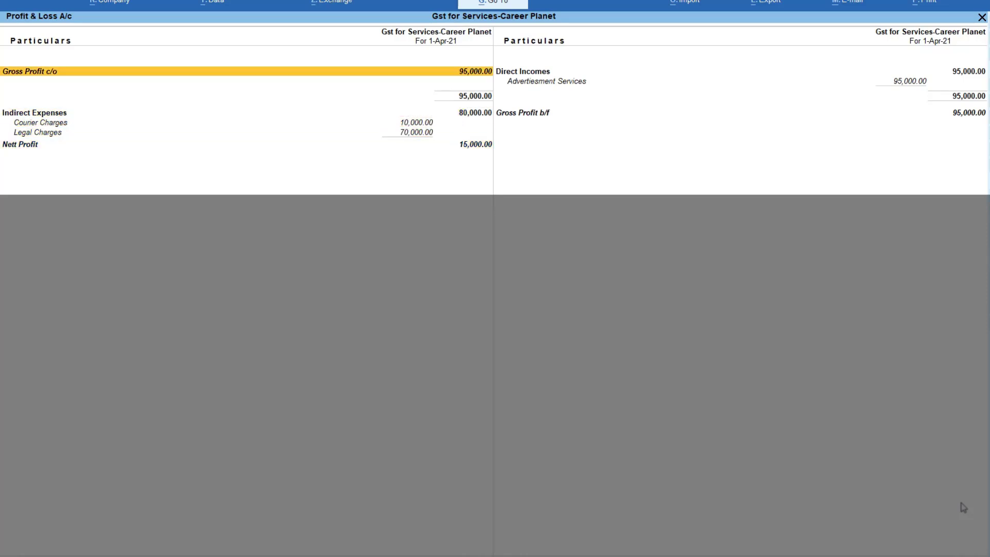
- Set Show Gross Profit to No in the Profit & Loss A/c configuration and accept the remaining options
key("F12")
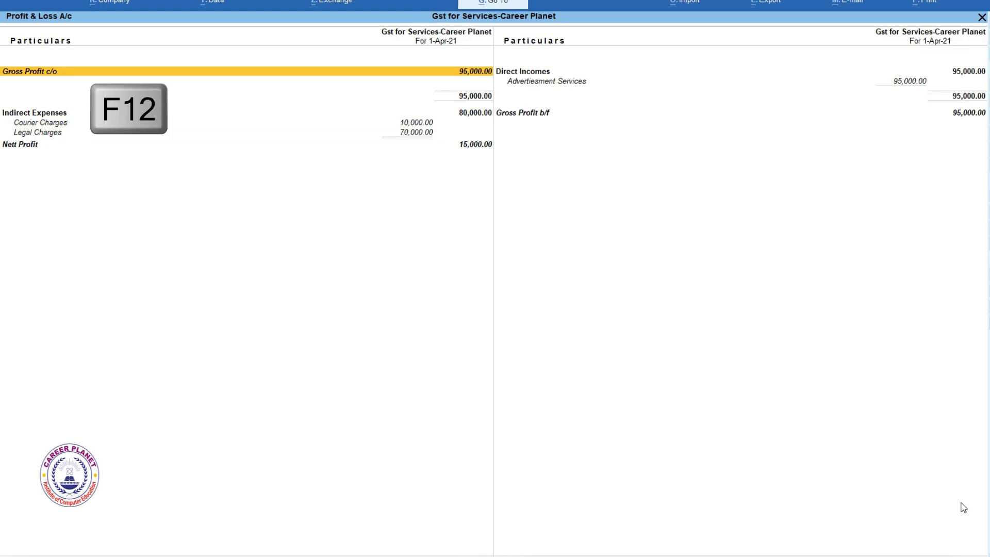
key("Down")
key("Down")
key("Return")
key("Return")
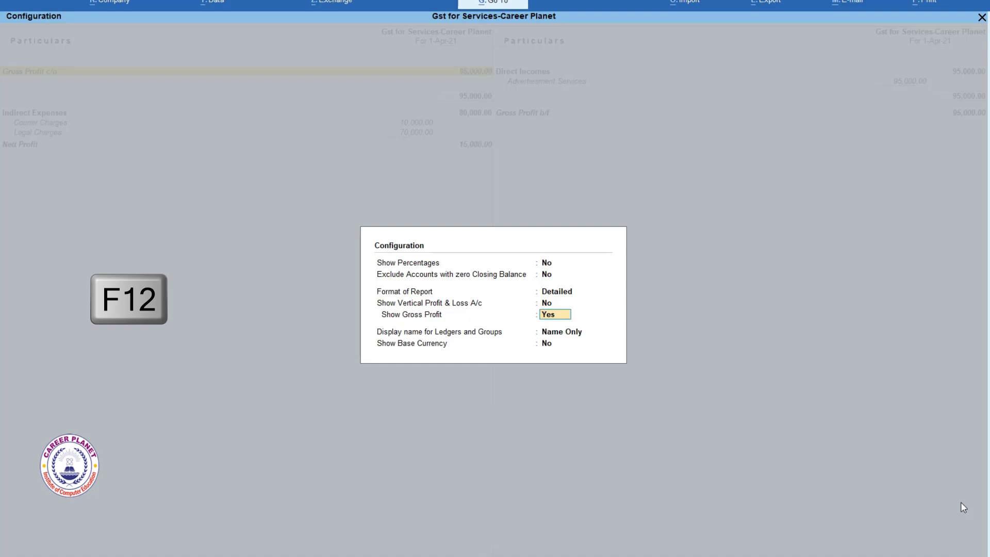
type("n")
key("Return")
key("Return")
key("Return")
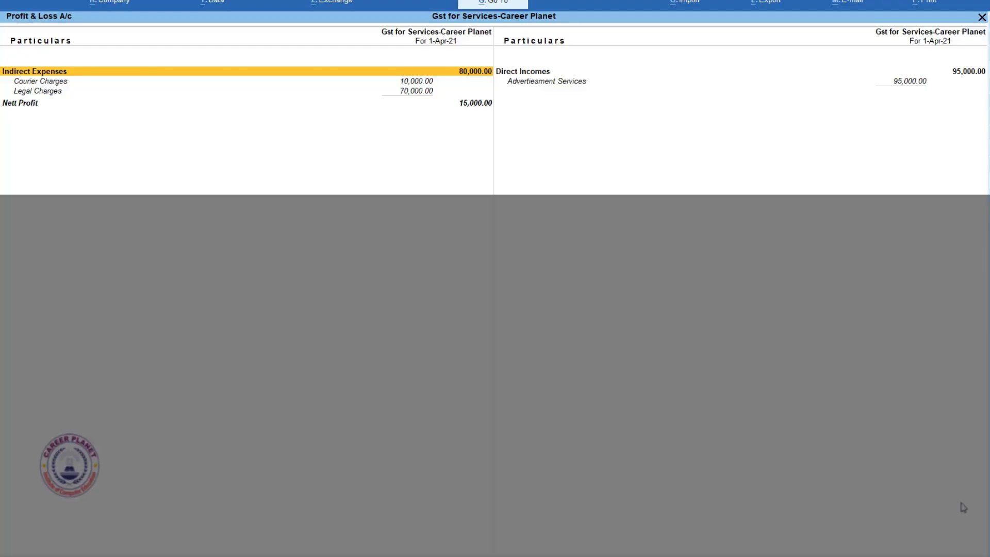
- Review the Profit & Loss A/c without gross profit, from Indirect Expenses down to Nett Profit
key("Right")
key("Left")
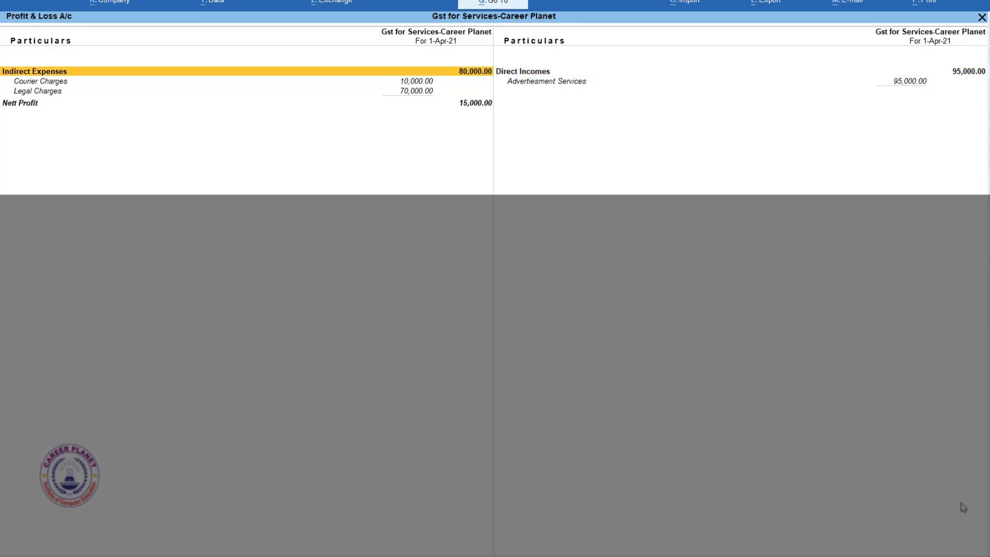
key("Down")
key("Down")
key("Down")
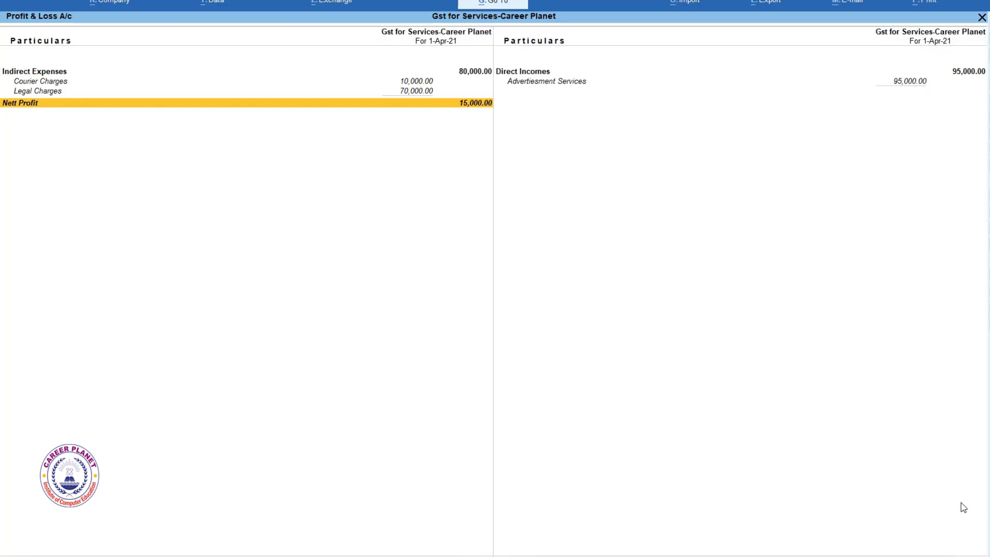
- Leave the reports and start a payment voucher dated 1-May-21
key("Escape")
key("Escape")
key("v")
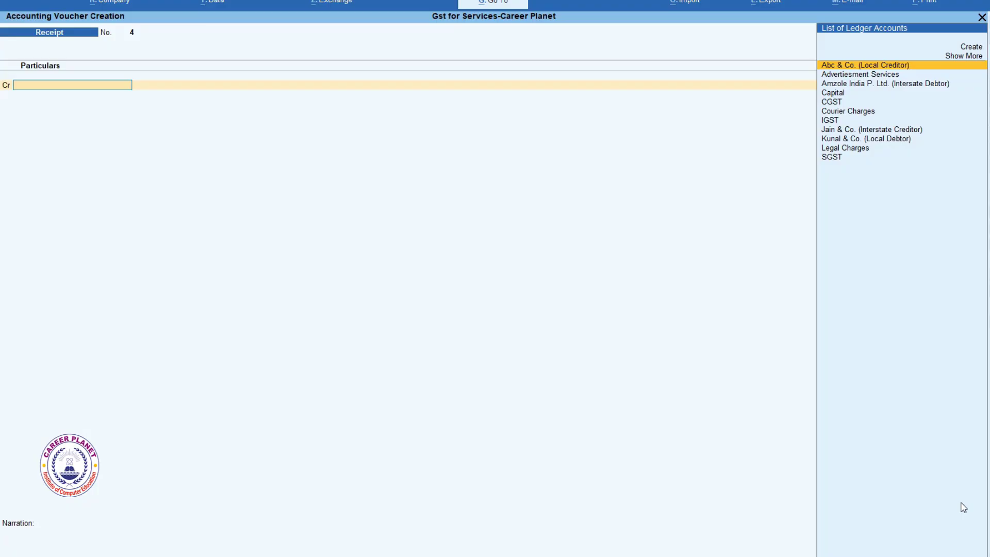
key("F5")
key("F2")
type("1-4")
key("Return")
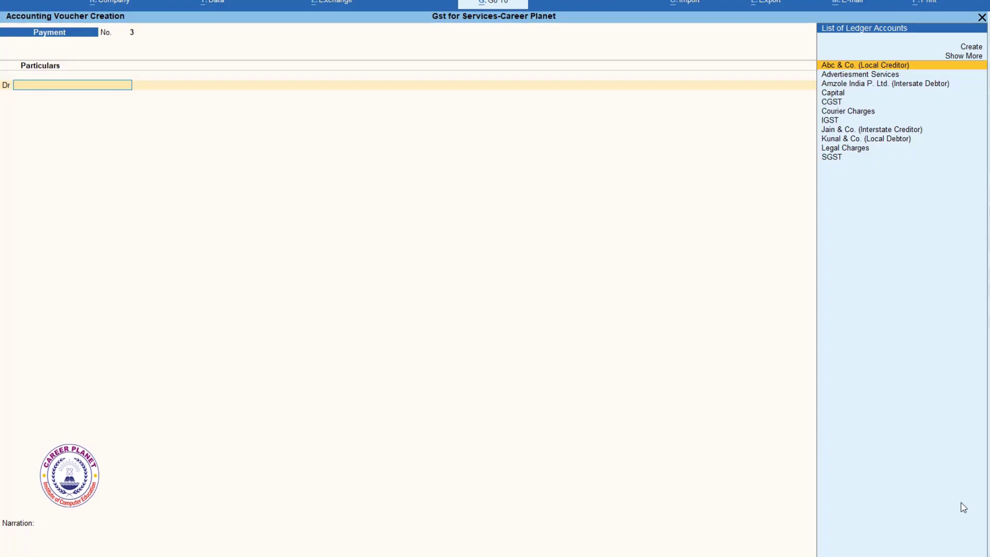
- Autofill the payment voucher as a Stat Payment for GST, payment type Regular, for the period 1-Apr-21 to 30-Apr-21
key("ctrl+f")
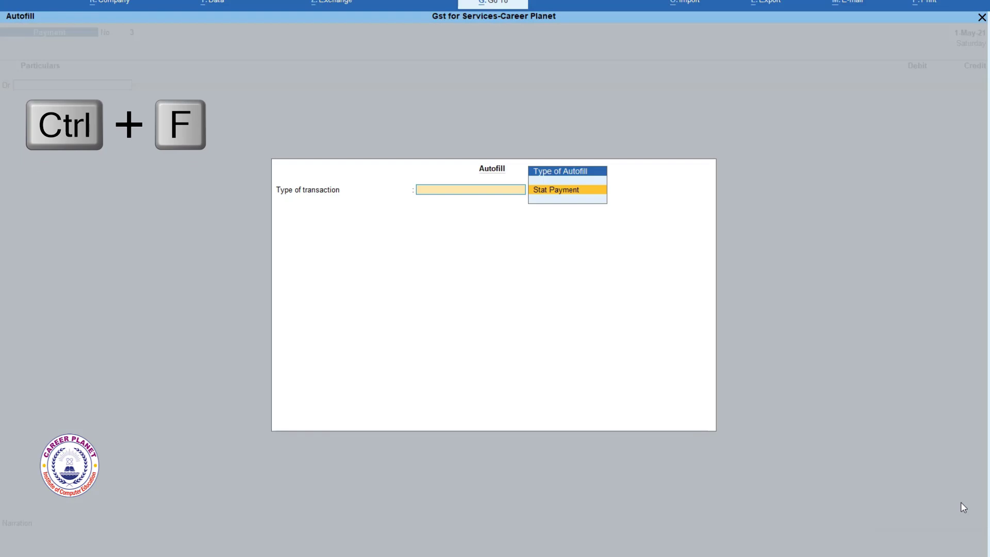
key("Return")
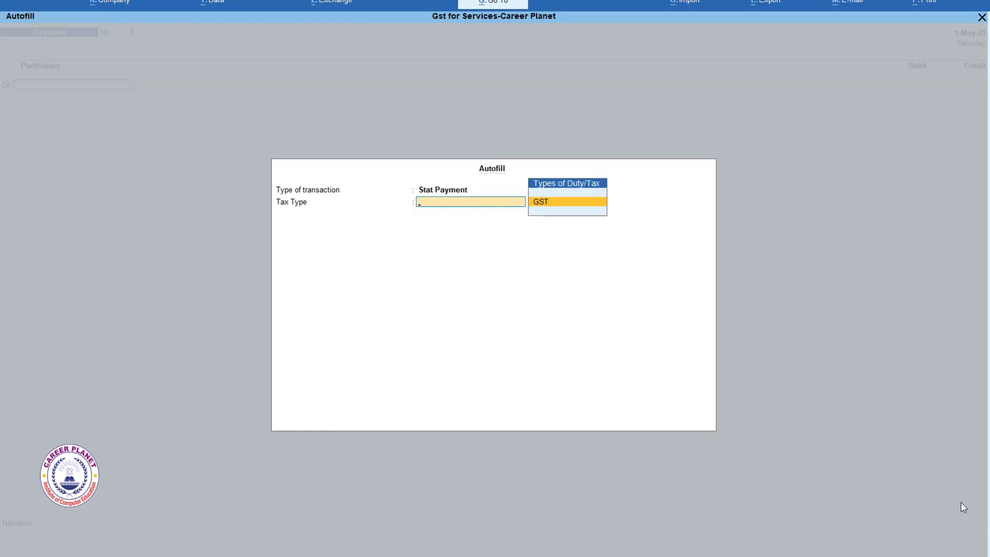
key("Return")
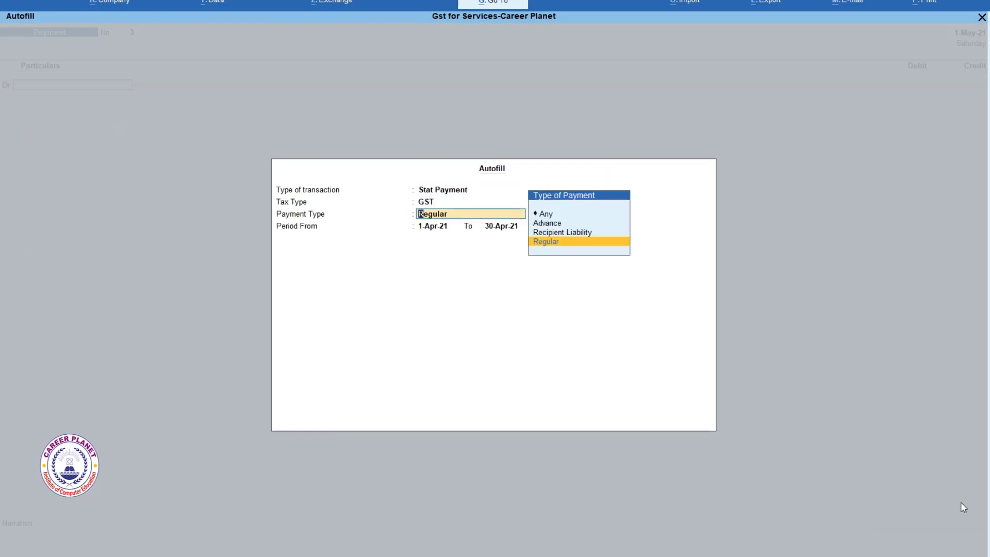
key("Return")
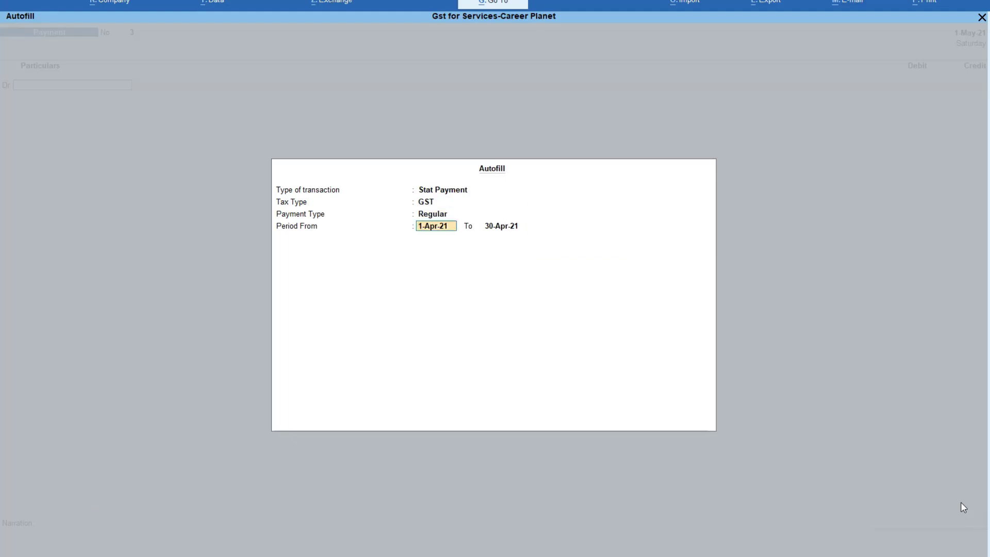
key("Return")
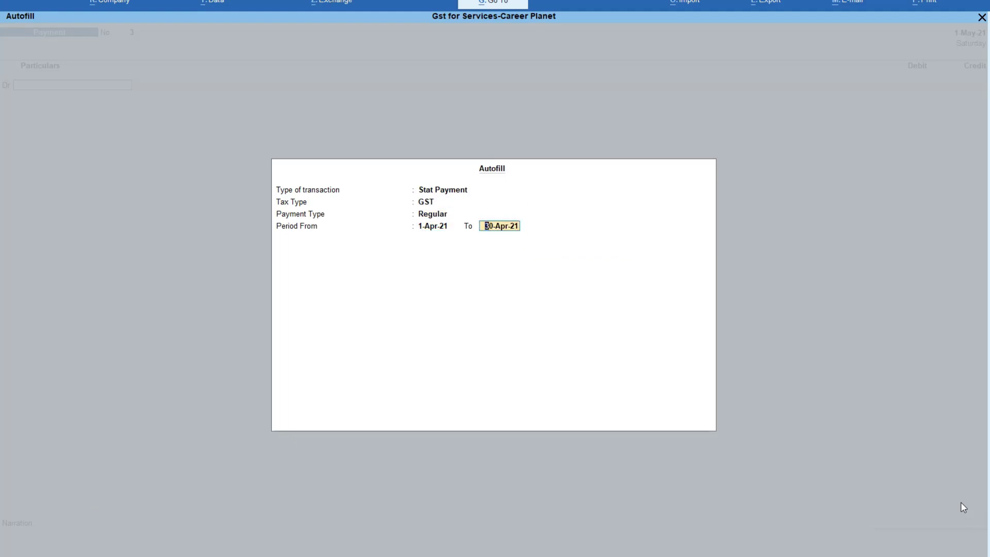
key("Return")
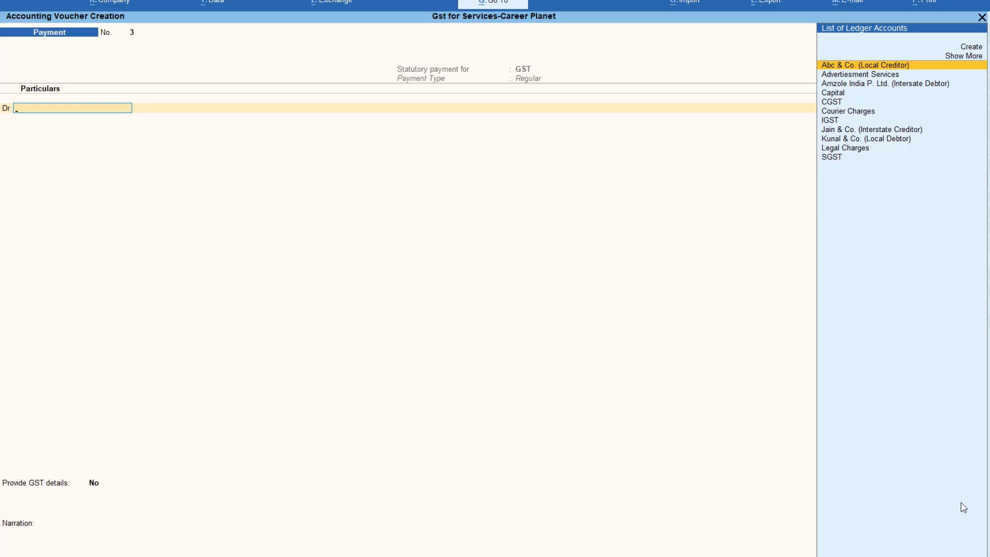
- Debit the IGST ledger with 1,800 in the GST payment voucher
type("I")
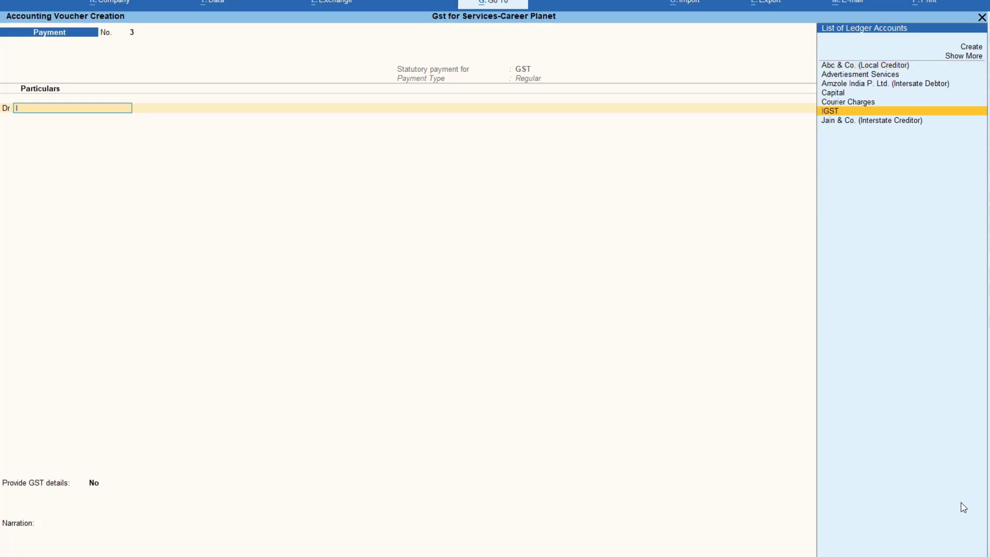
key("Return")
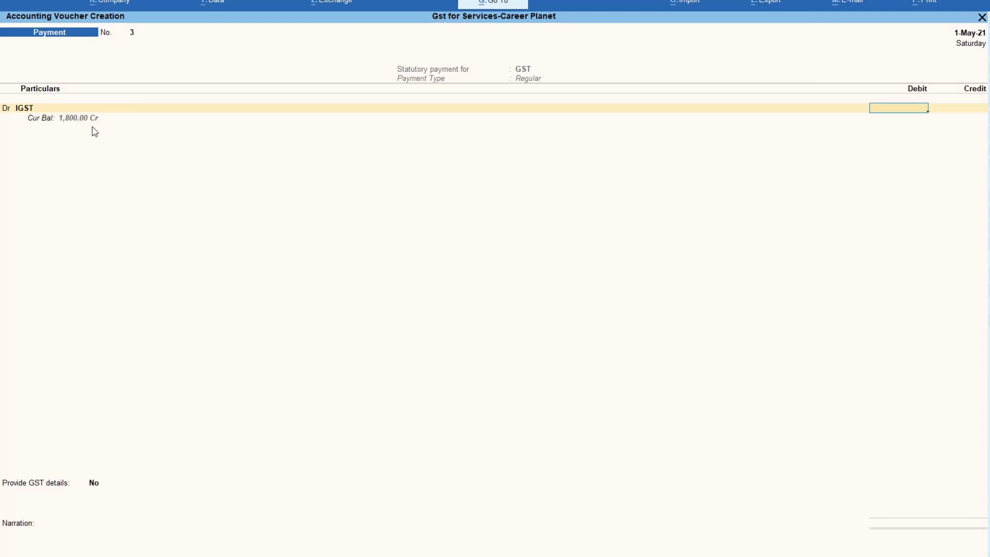
type("1800")
key("Return")
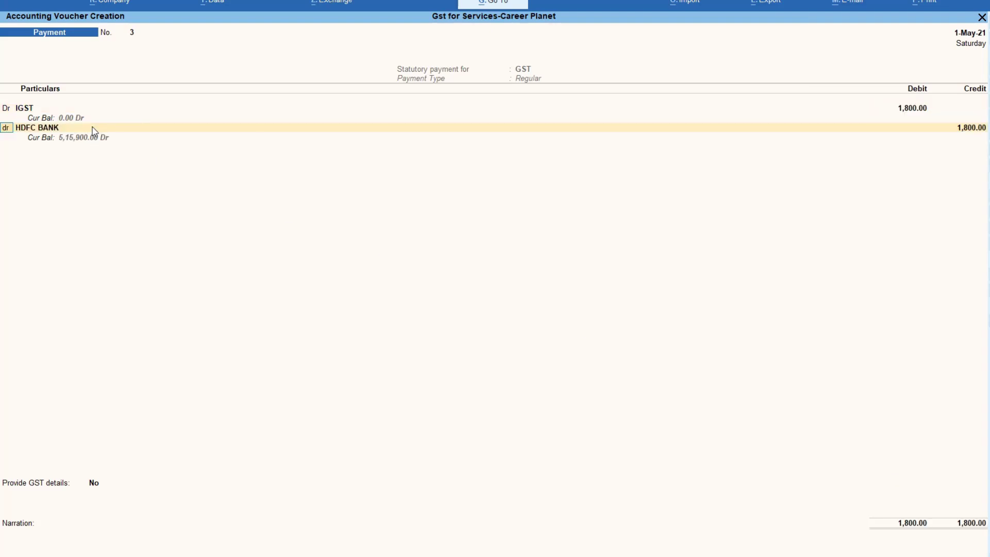
- Add a second debit line for the CGST ledger with an amount of 450
key("Return")
type("C")
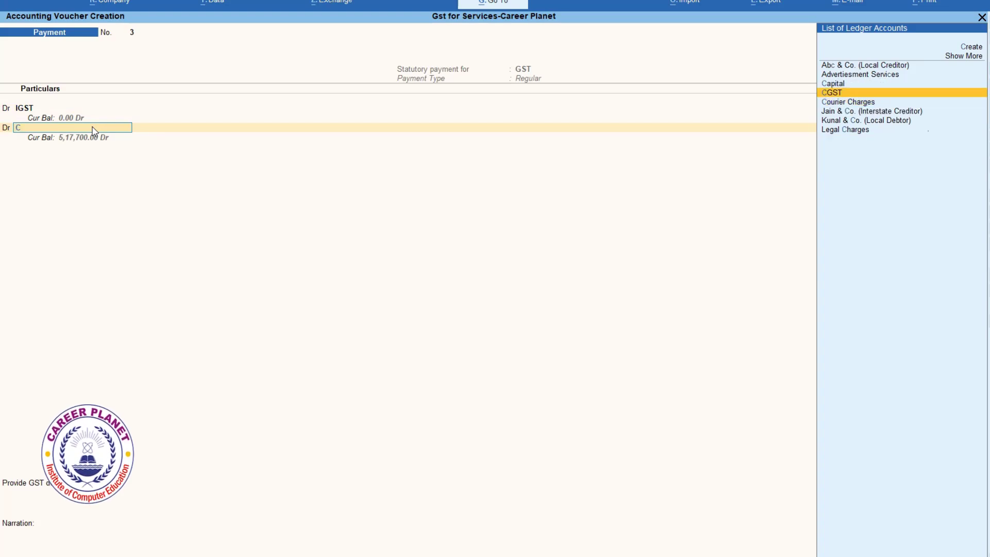
key("Return")
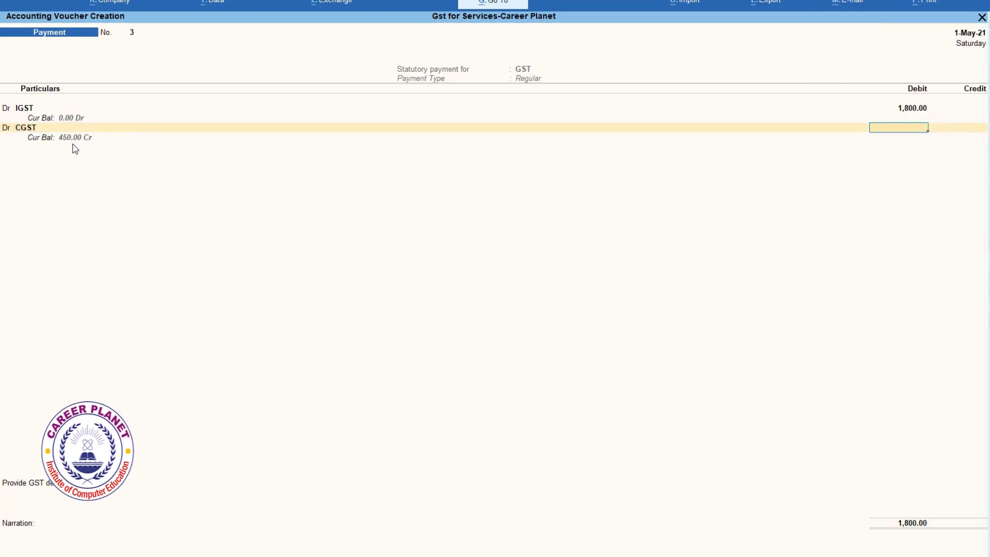
type("450")
key("Return")
- Add a third debit line for the SGST ledger with an amount of 450
type("d")
key("Return")
type("s")
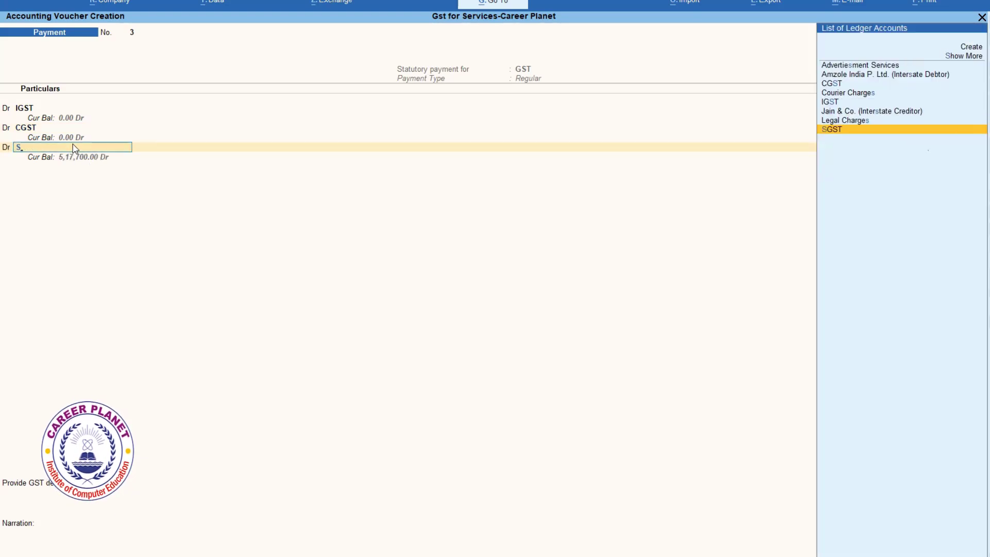
key("Return")
type("450")
key("Return")
- Credit HDFC BANK with 2,700 as the account paying the GST
key("Return")
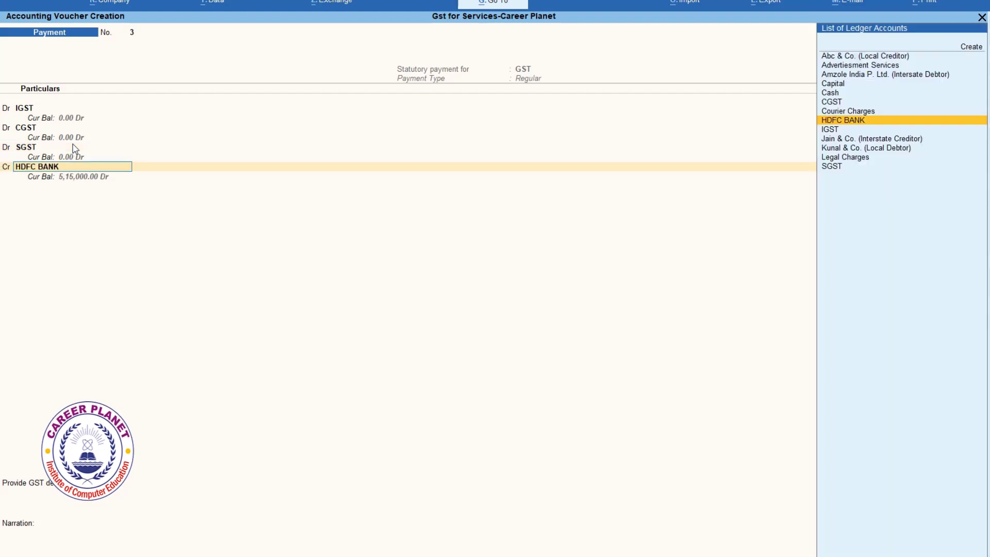
key("Return")
key("Return")
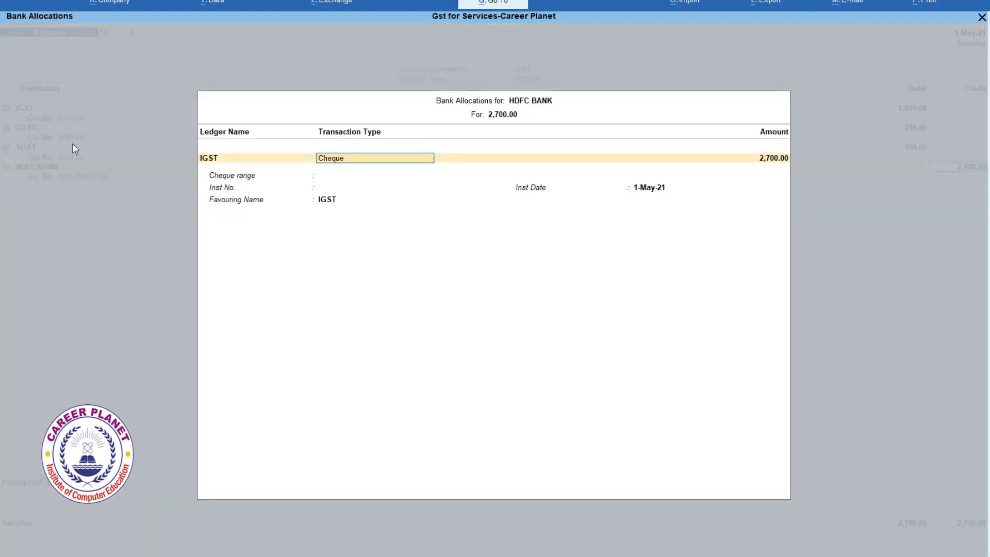
- Accept the Cheque bank allocation dated 1-May-21 for HDFC BANK, save the payment voucher and leave voucher entry
key("Return")
key("Return")
key("Return")
key("Return")
key("Return")
key("Return")
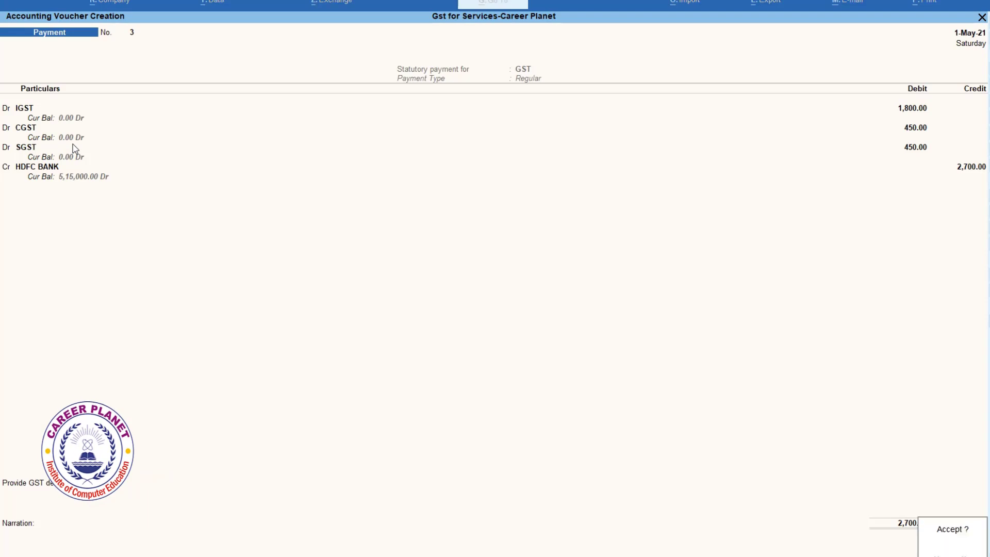
key("Return")
key("Escape")
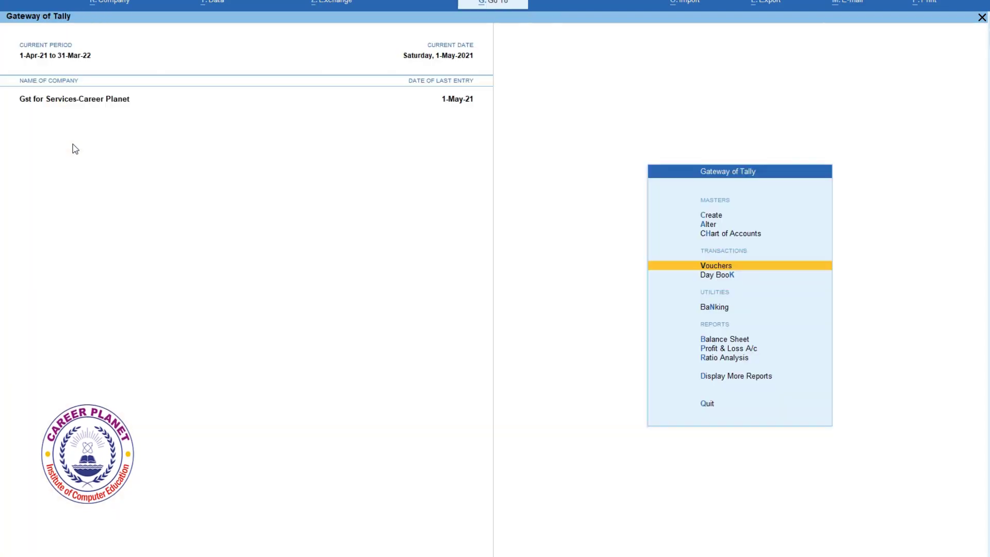
- Examine Duties & Taxes under Current Liabilities in the detailed Balance Sheet, then close the report
key("b")
key("alt+F5")
key("Down")
key("Down")
key("Down")
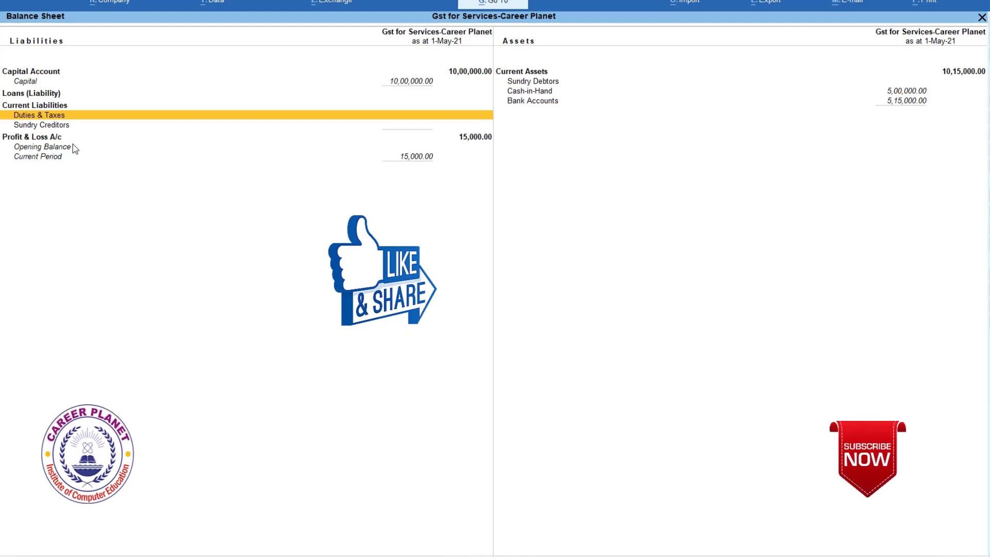
key("Escape")
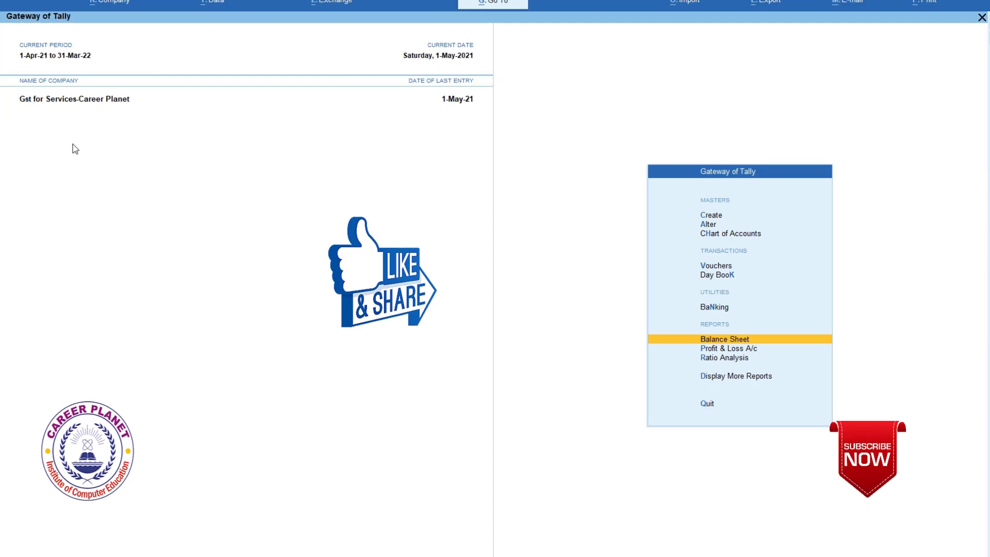